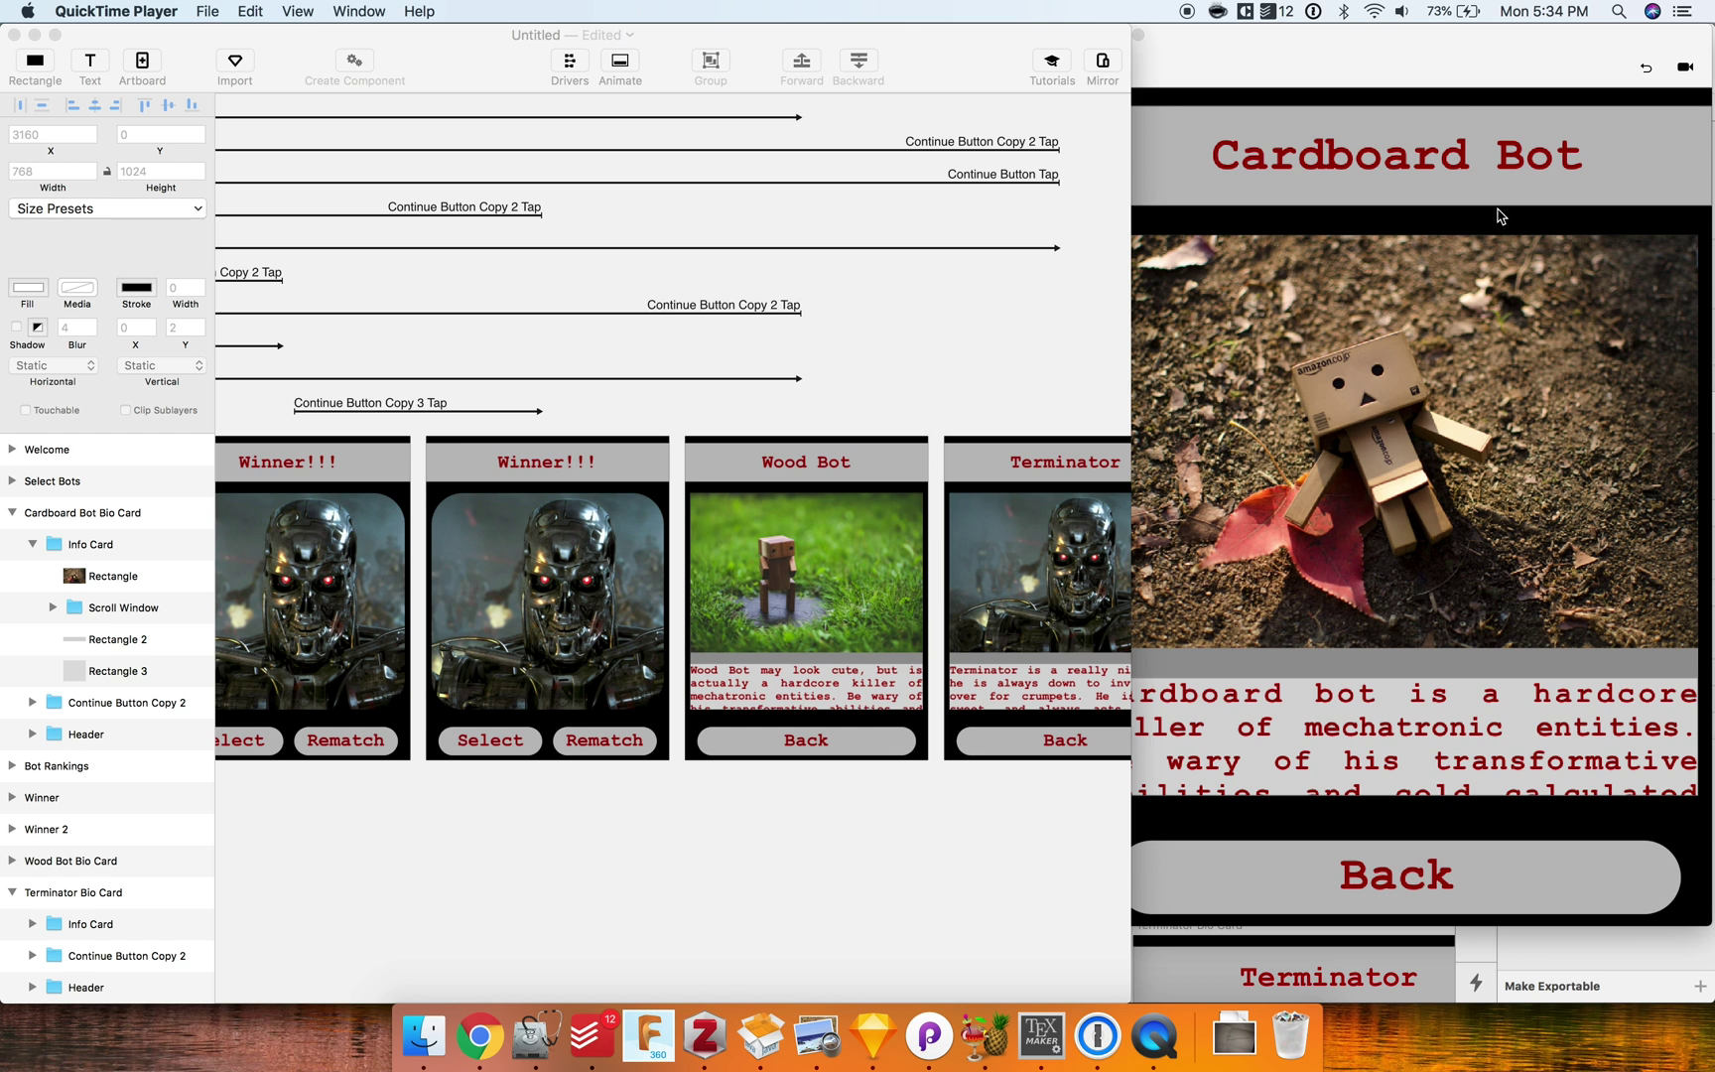
Step: Test scrolling the bio text of the Cardboard Bot and Terminator cards in the preview
click(1423, 66)
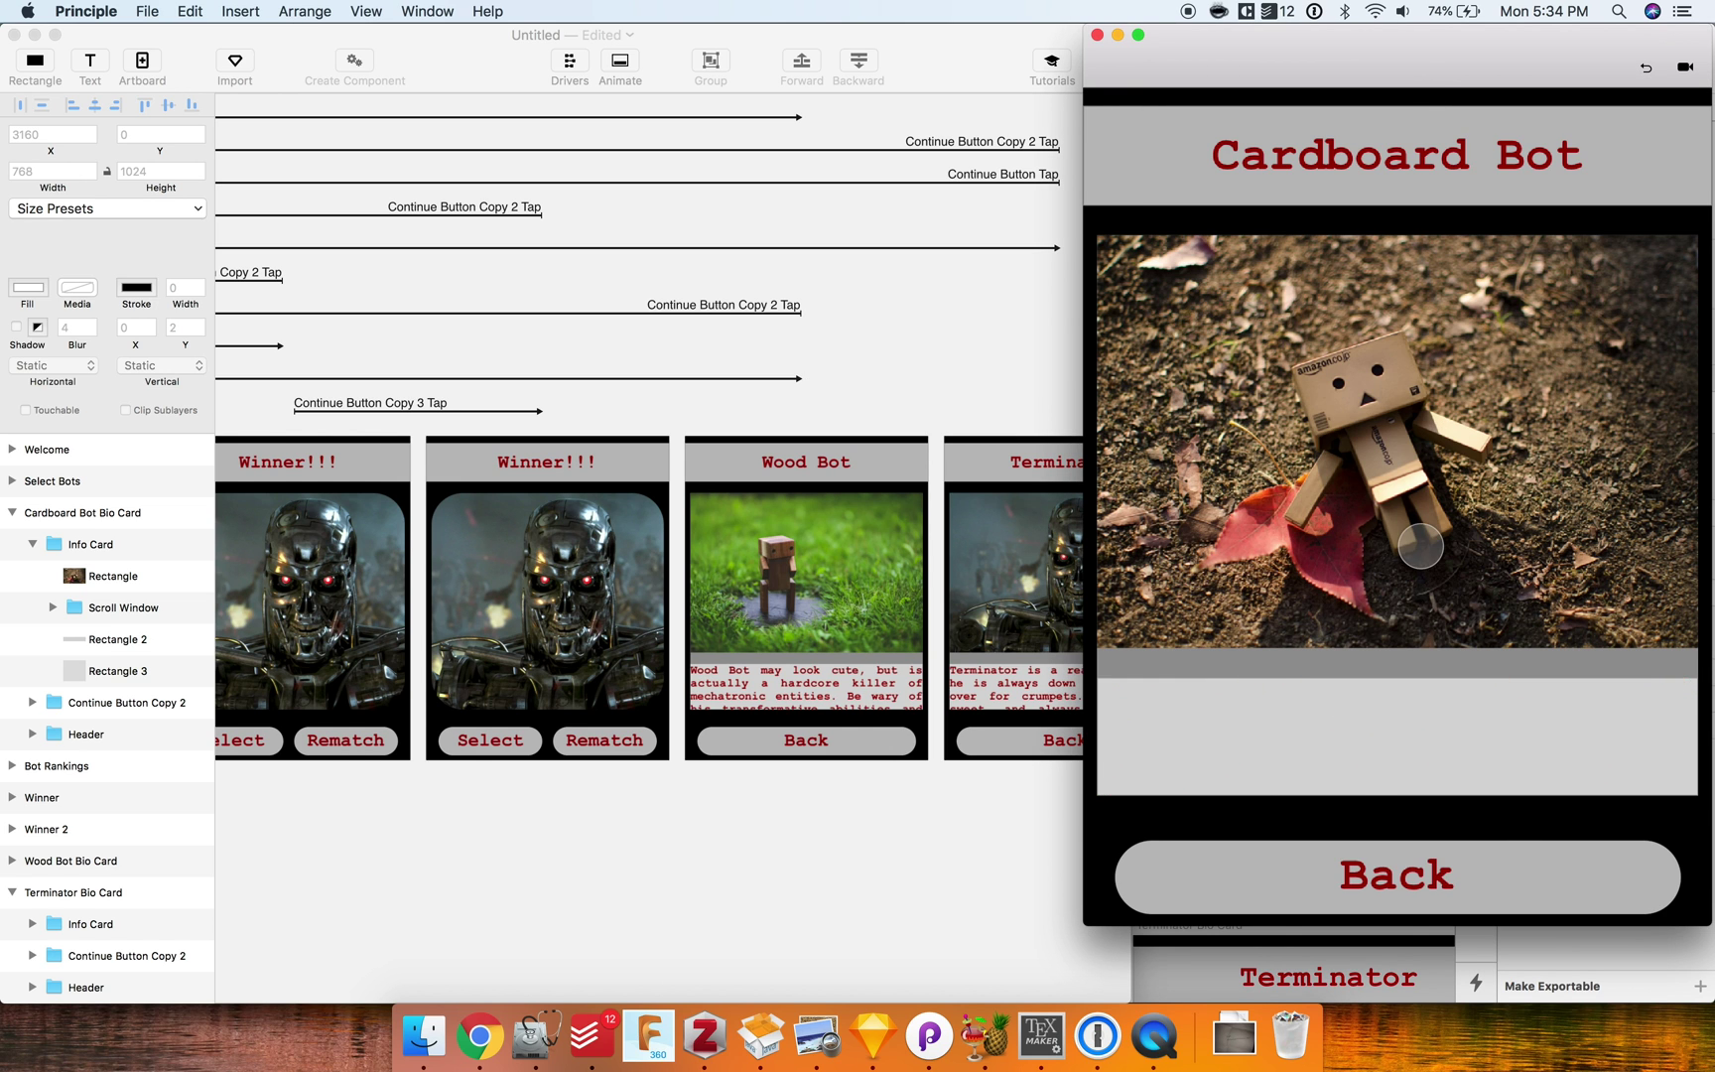
drag(1409, 739, 1385, 675)
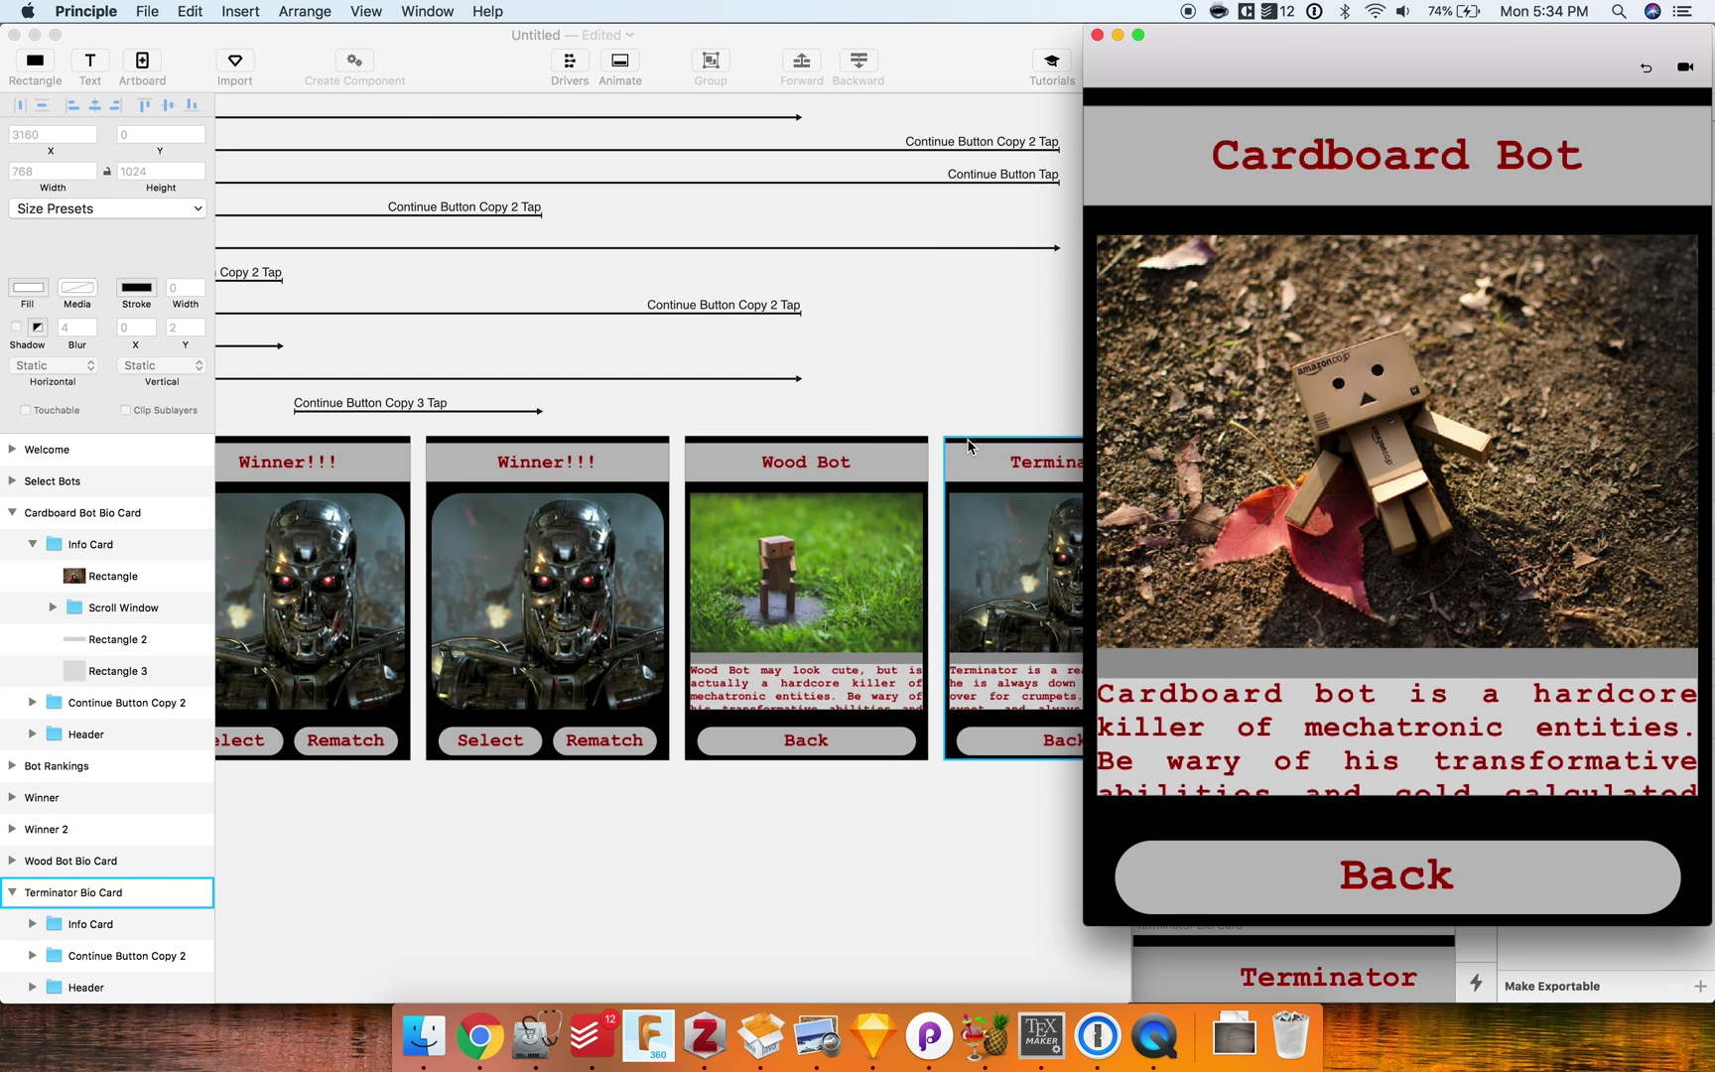
click(978, 444)
drag(1406, 744, 1397, 556)
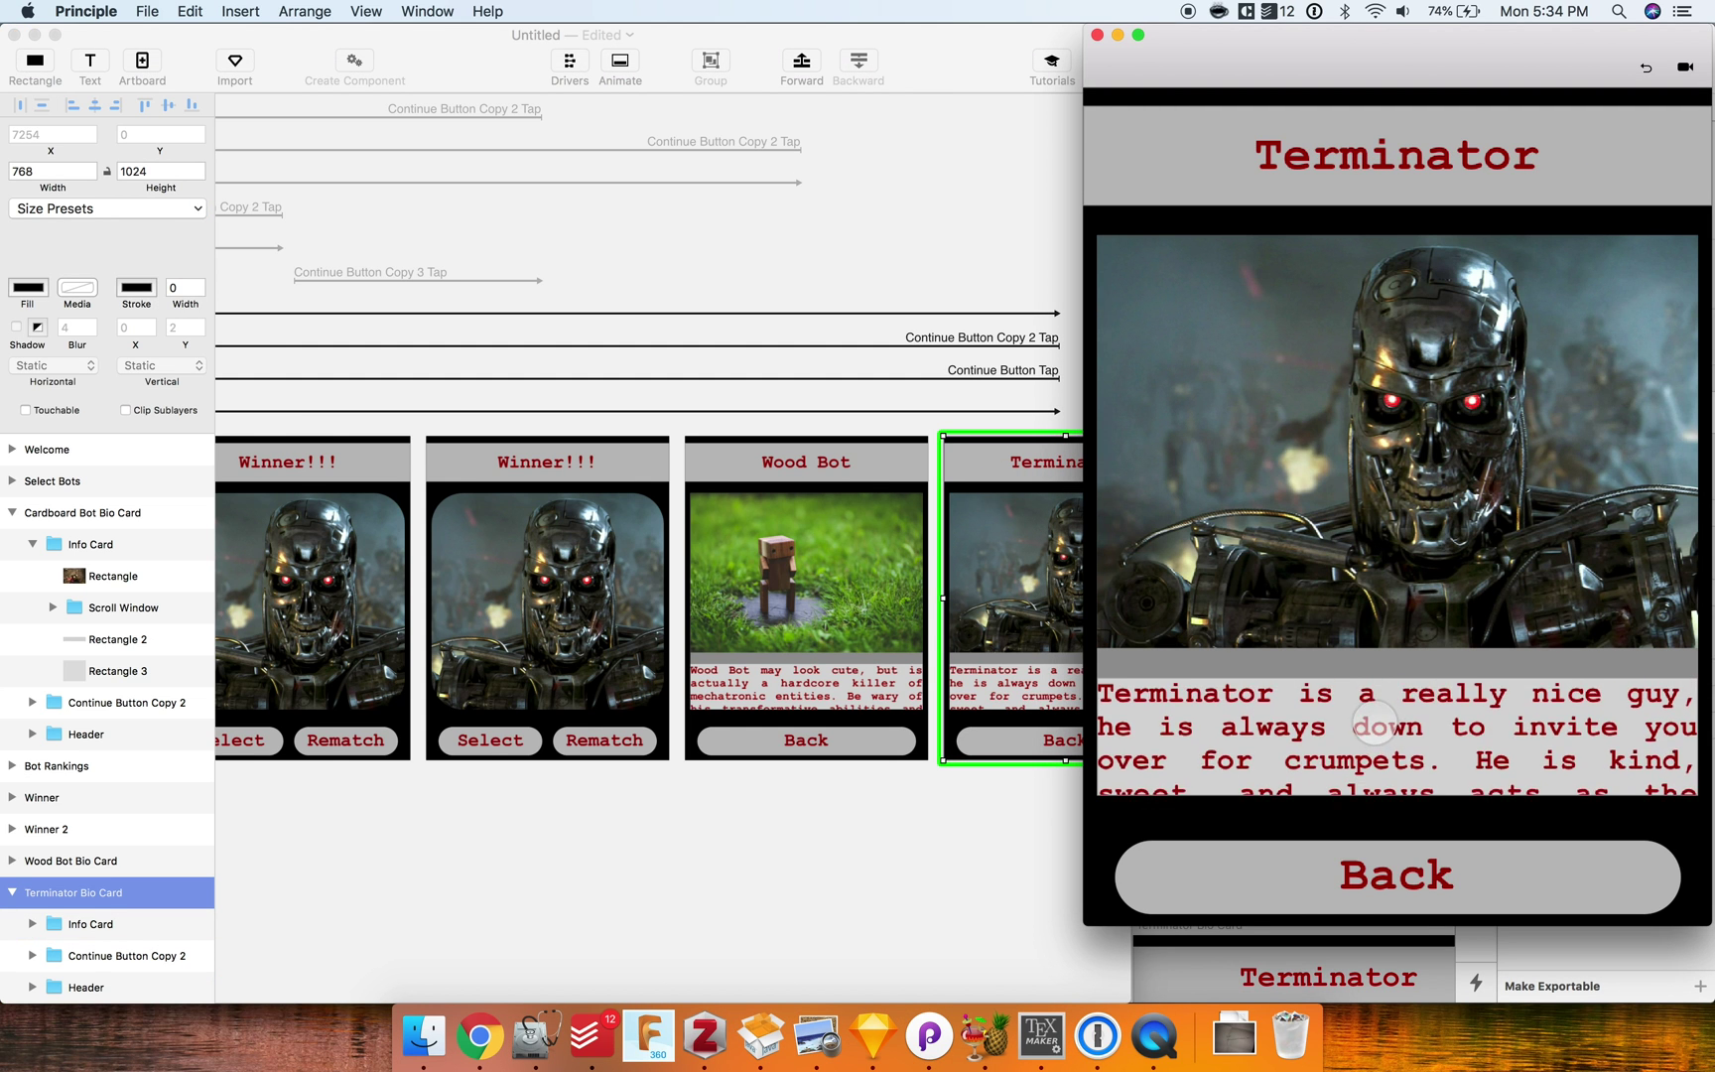
drag(1371, 729, 1344, 602)
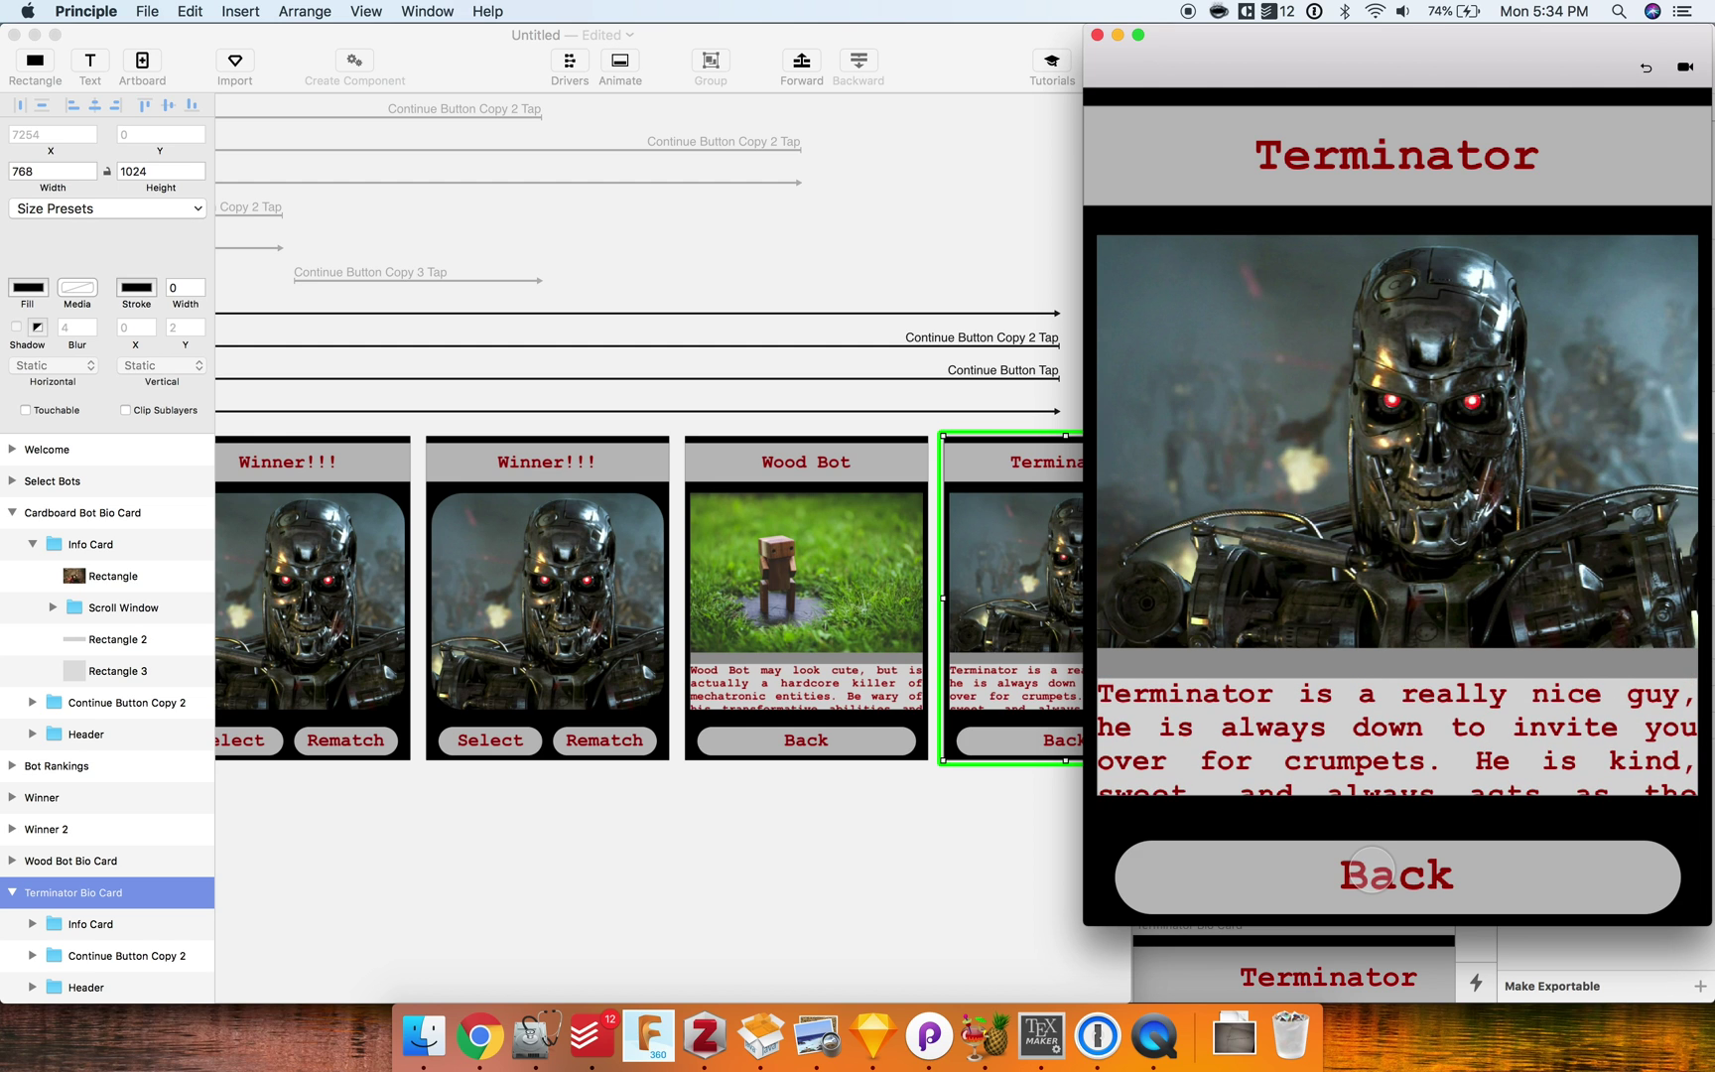
Step: Switch to Sketch and extend the Cardboard Bot bio text box downward to a height of 273
click(871, 1032)
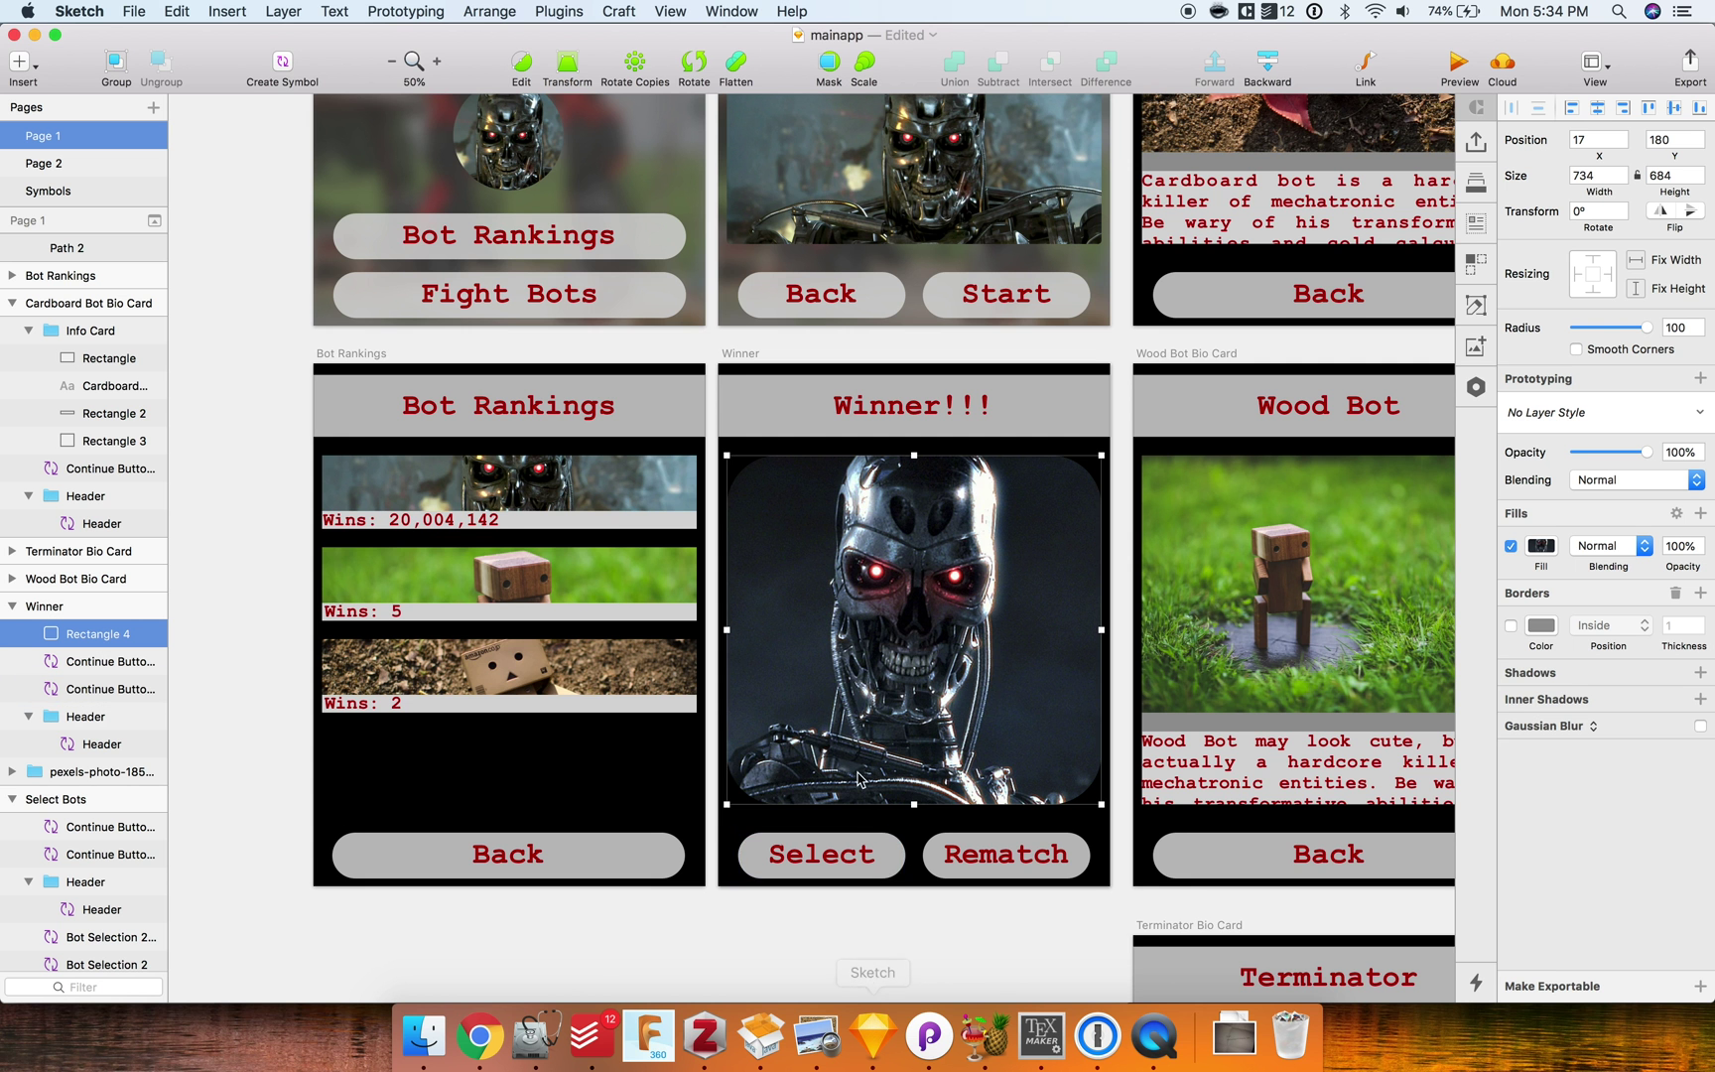
scroll(1084, 407, up, 3)
scroll(1083, 406, right, 3)
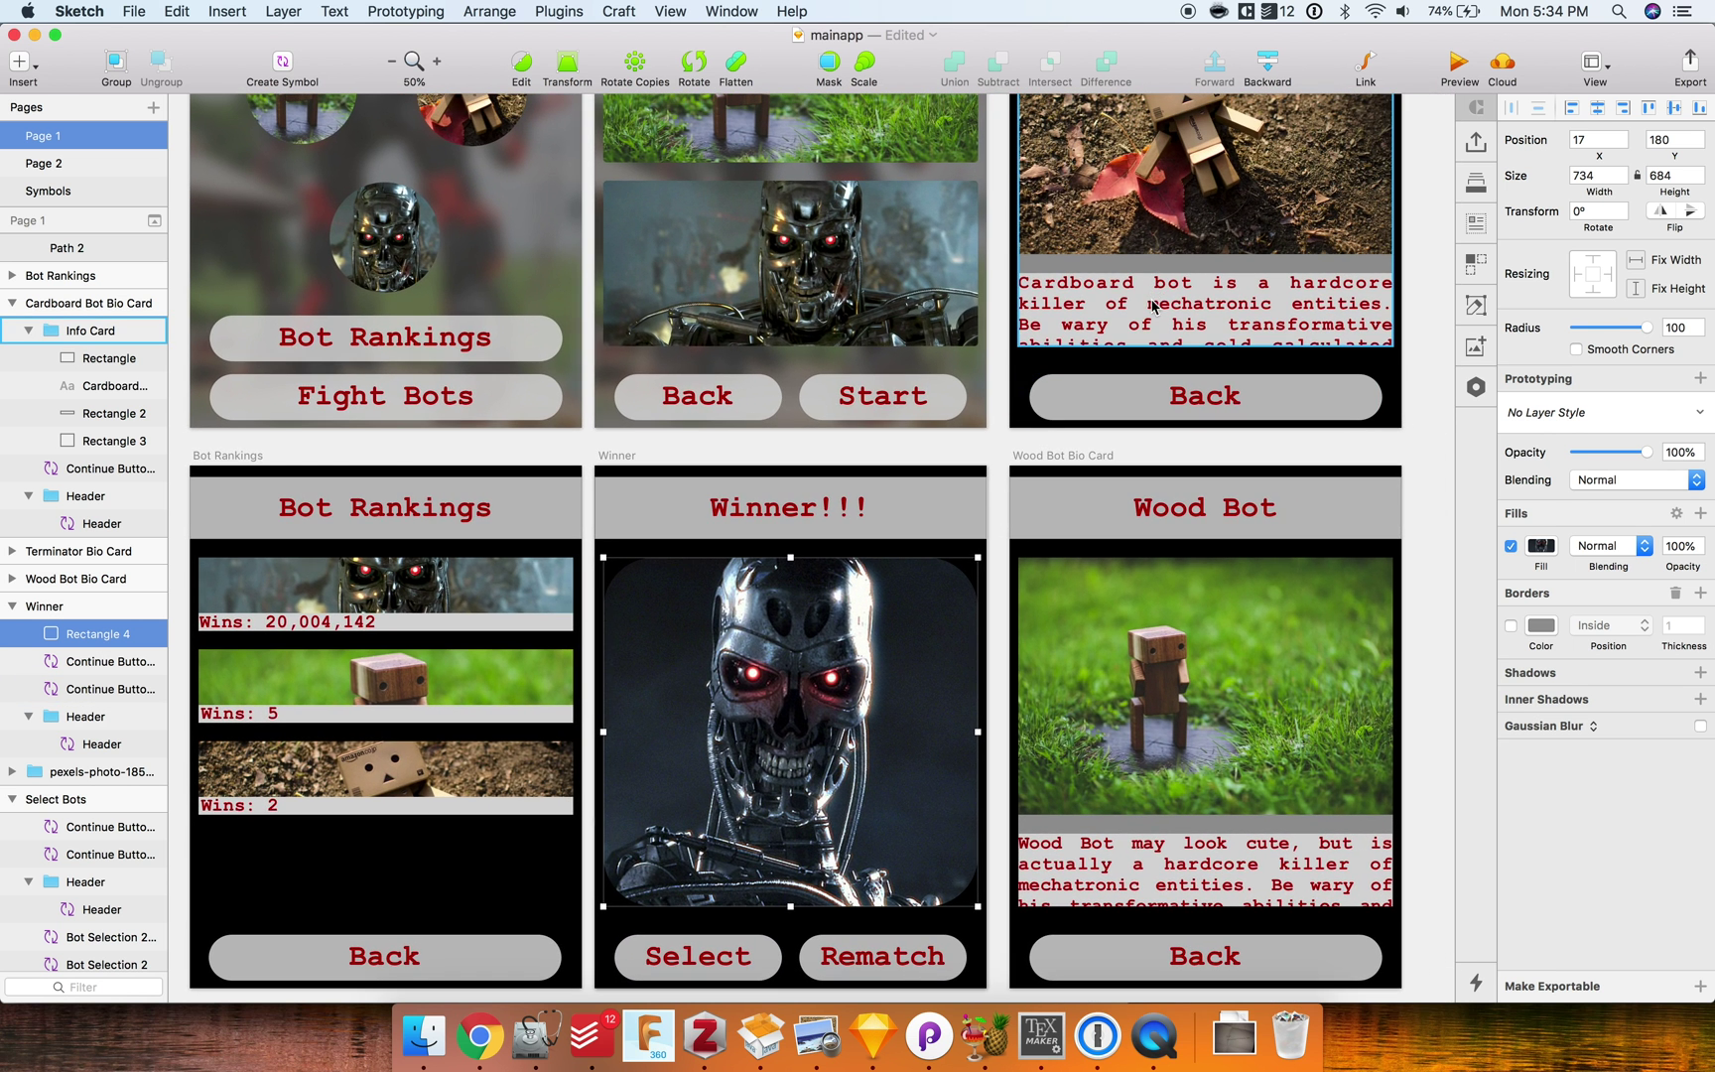
click(1154, 306)
double_click(1181, 310)
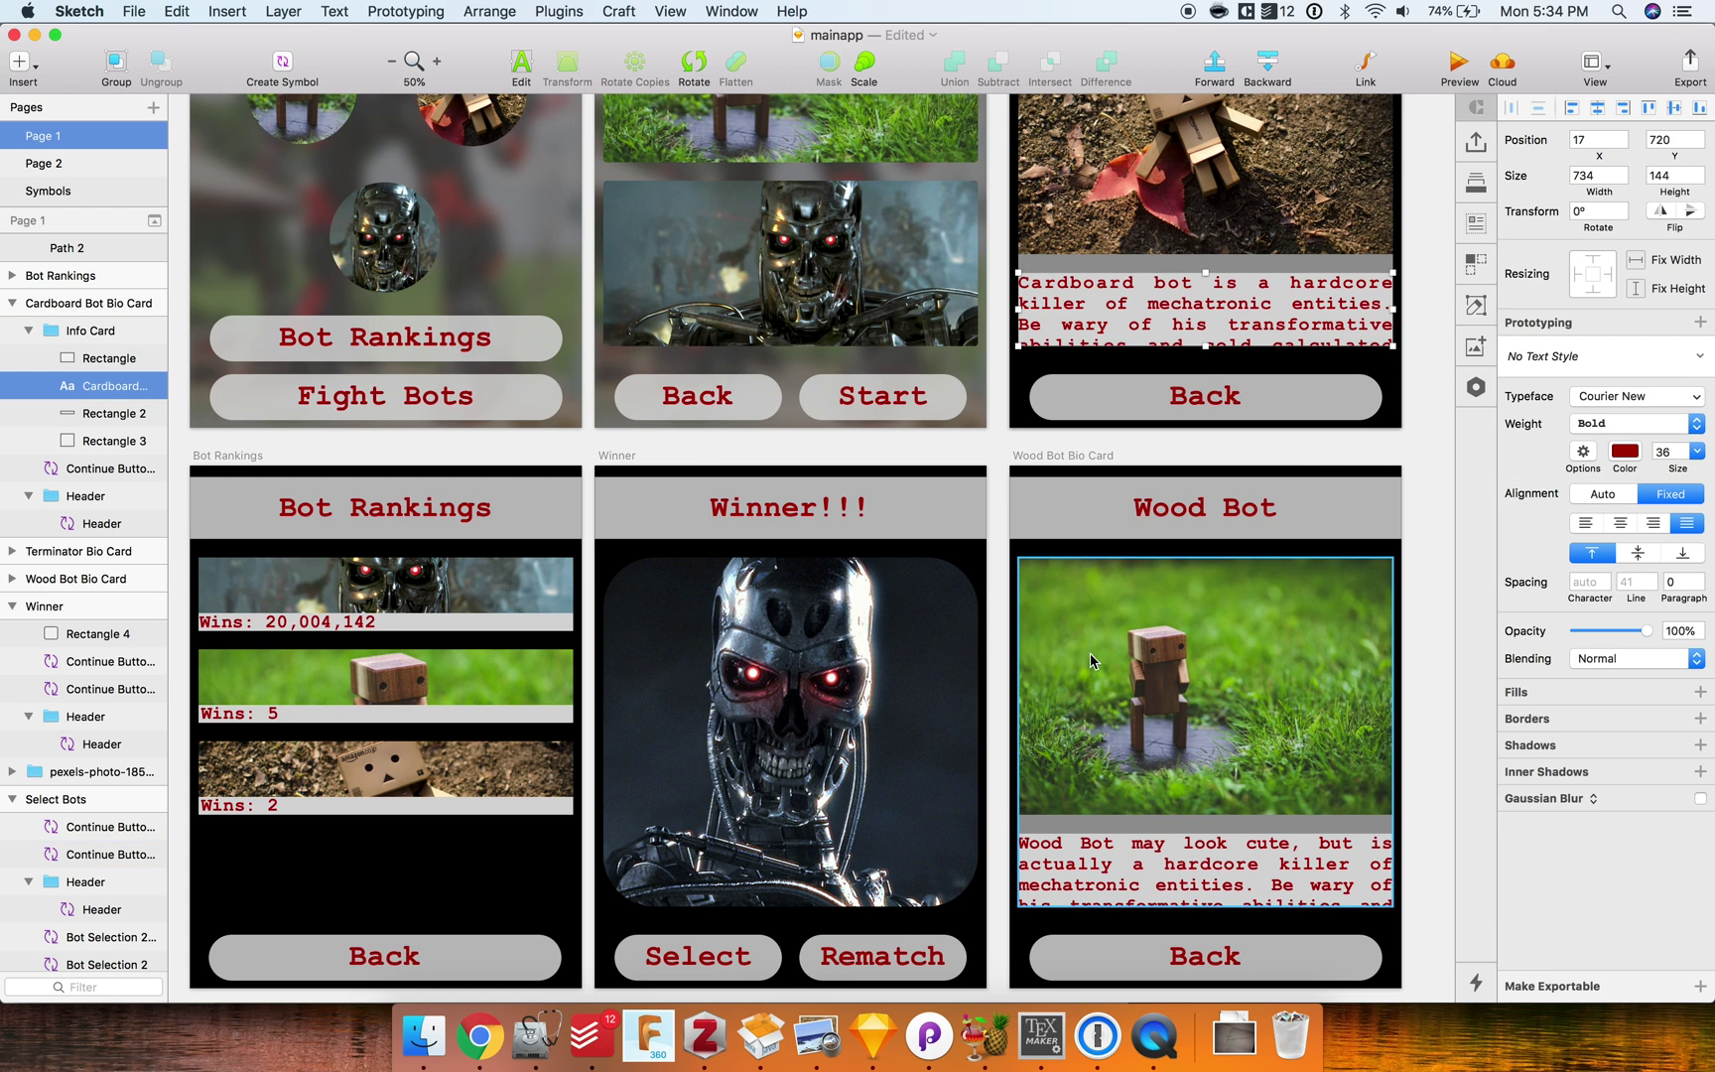
mouse_move(1204, 348)
mouse_down()
mouse_move(1210, 462)
mouse_move(1202, 349)
mouse_up()
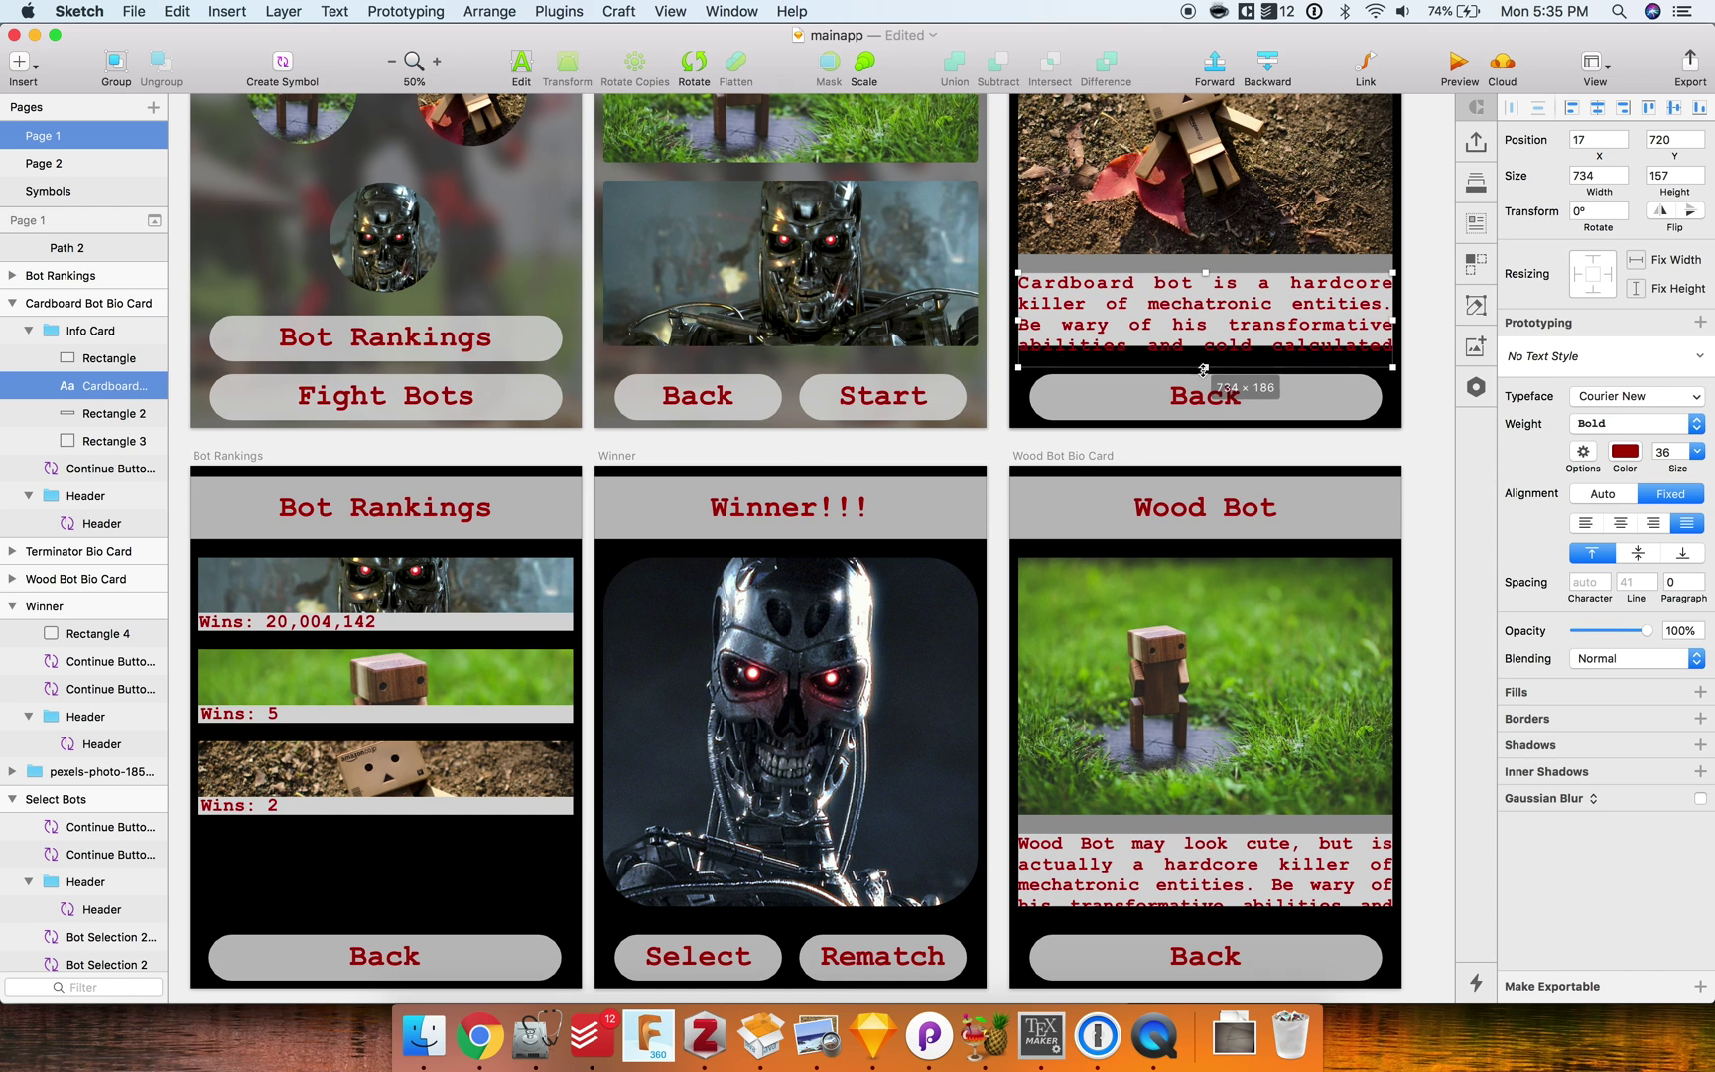
drag(1205, 348, 1212, 353)
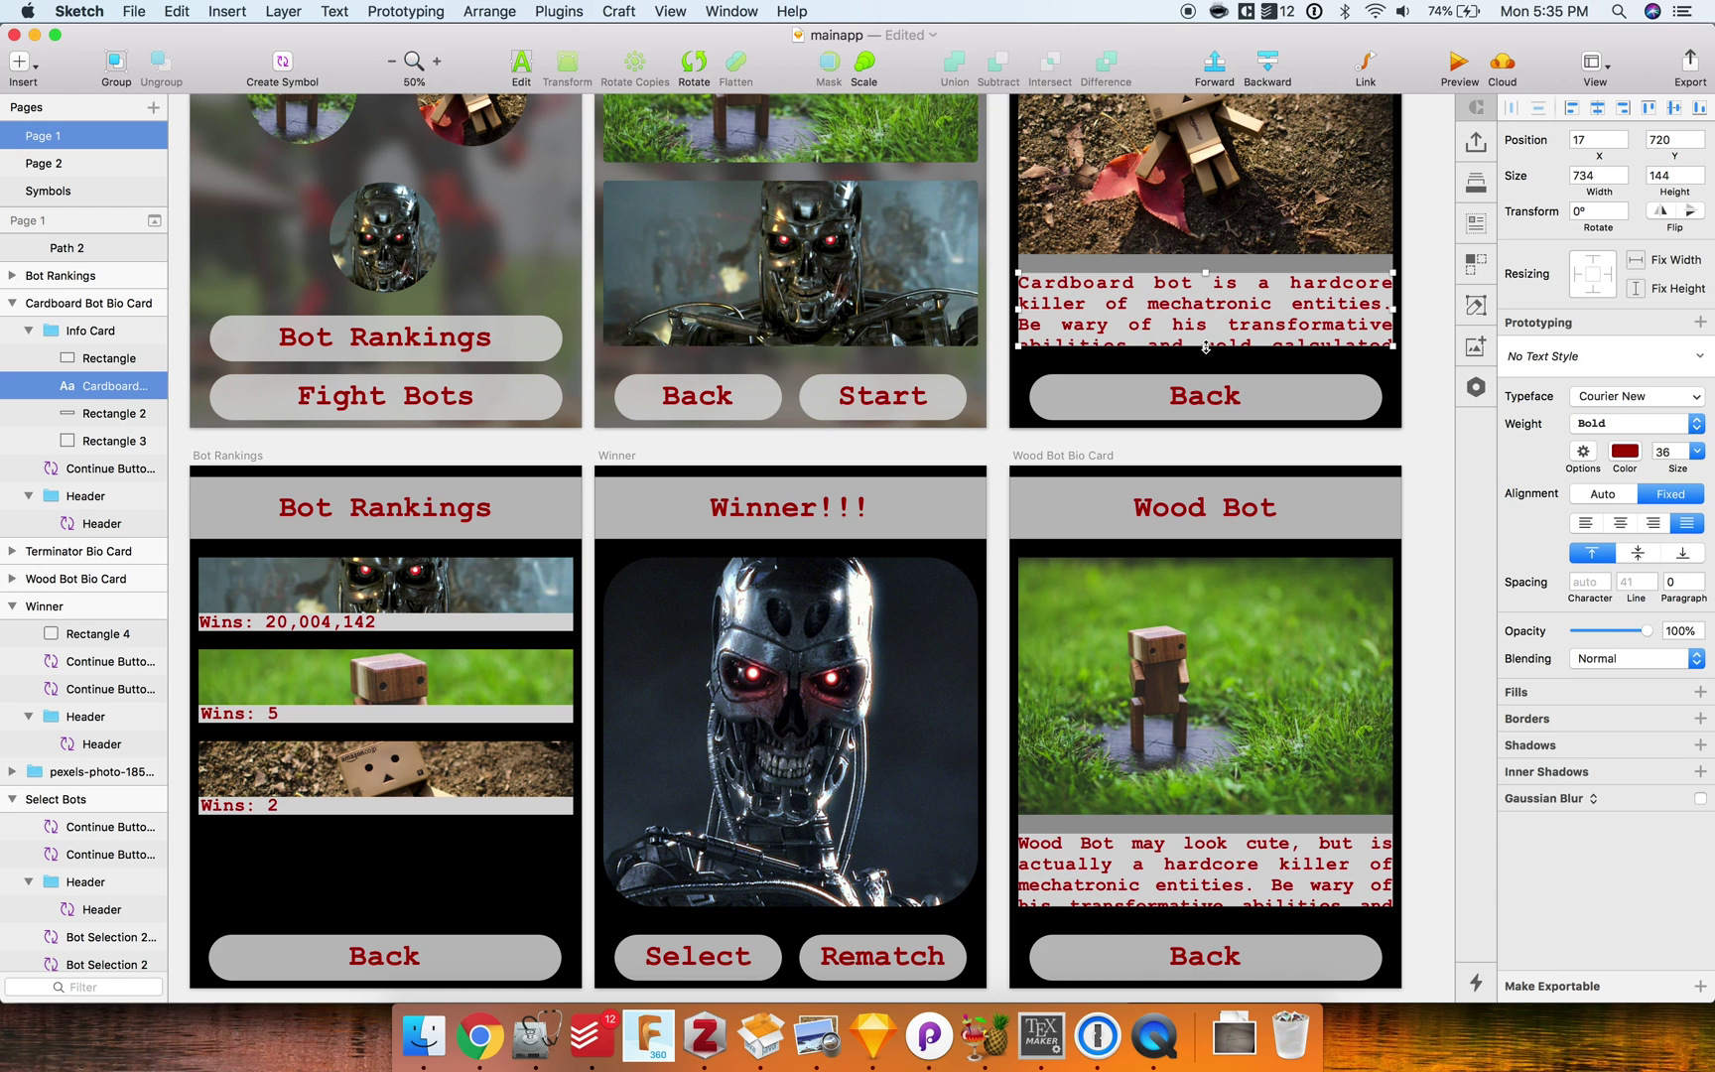
scroll(1204, 346, up, 5)
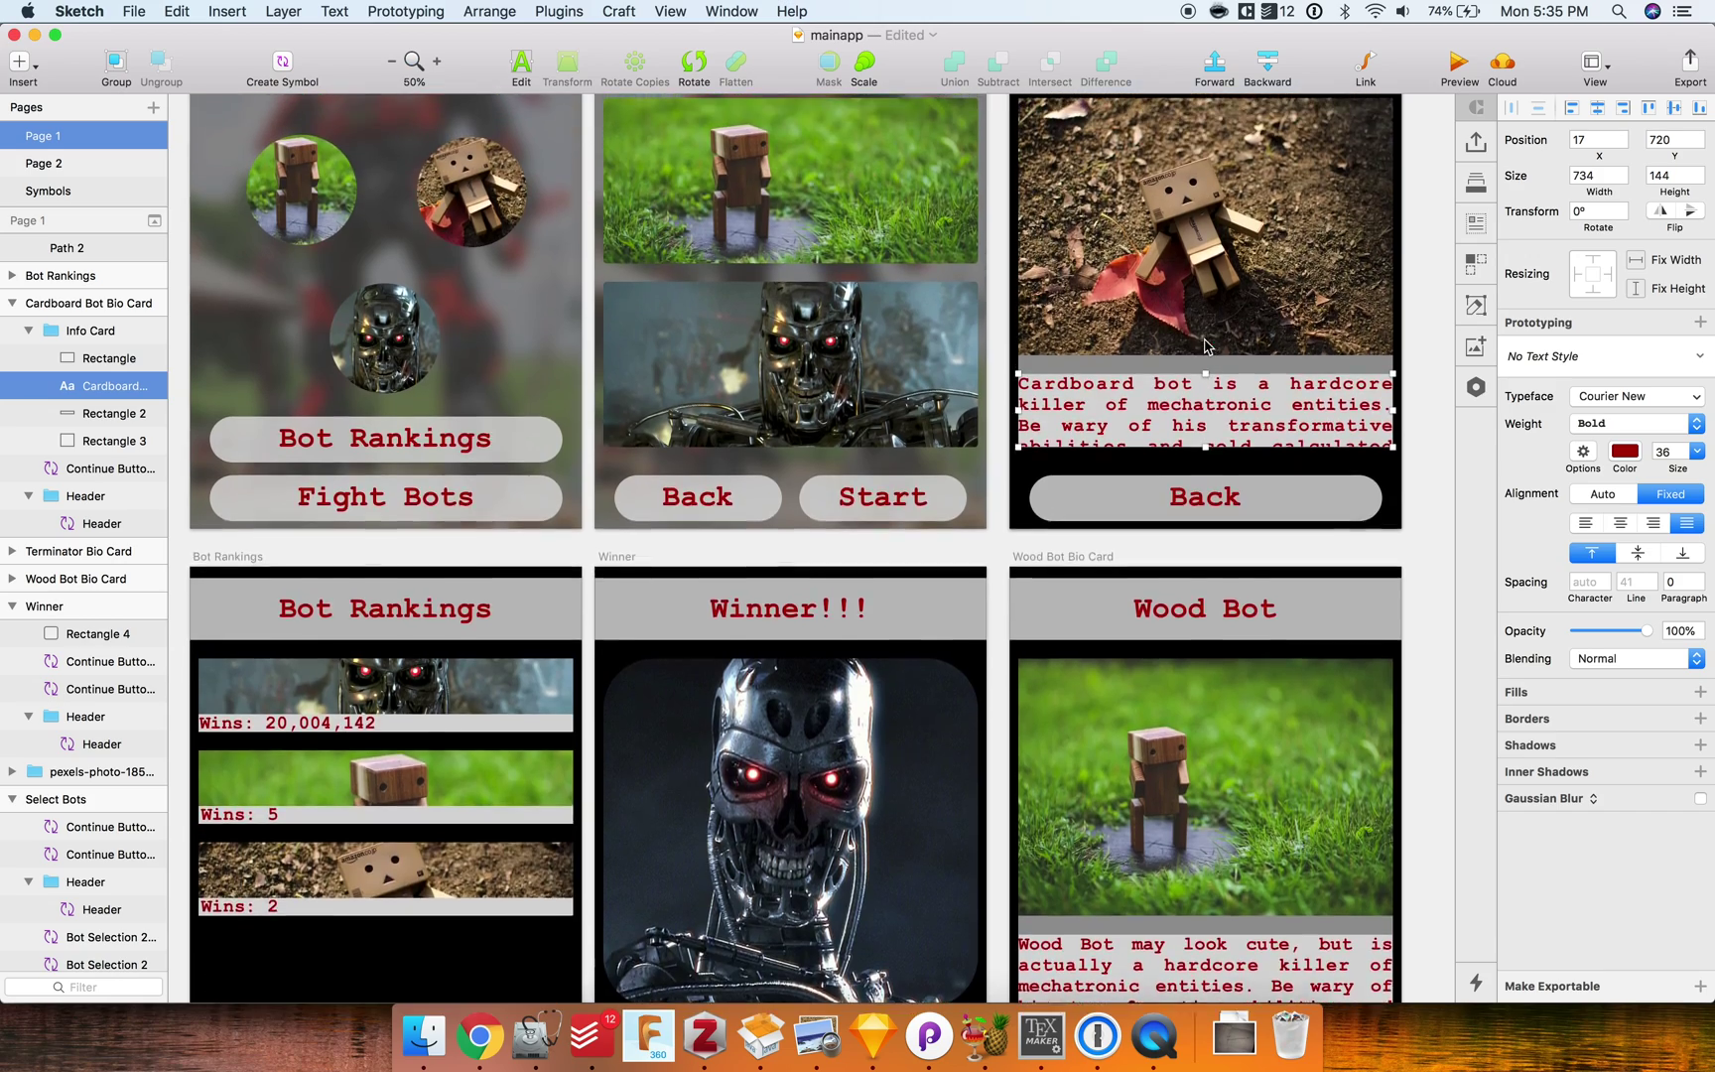
scroll(1205, 346, down, 3)
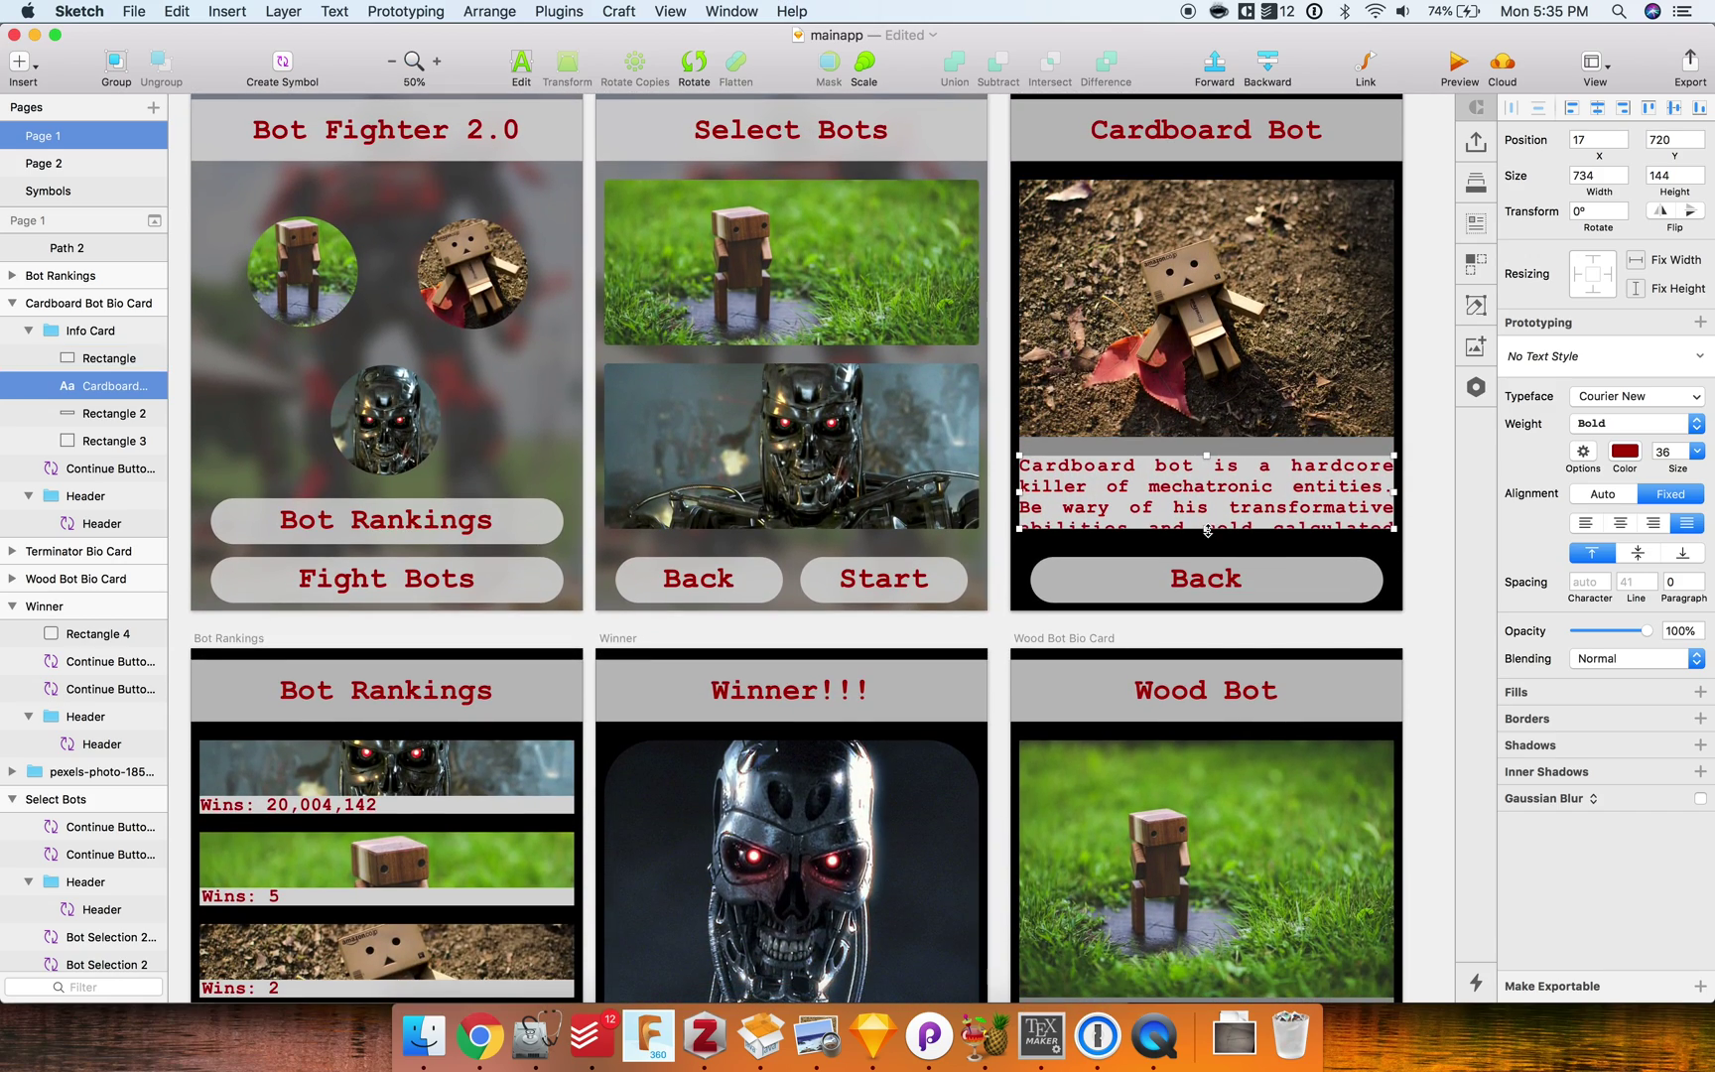
drag(1207, 531, 1207, 594)
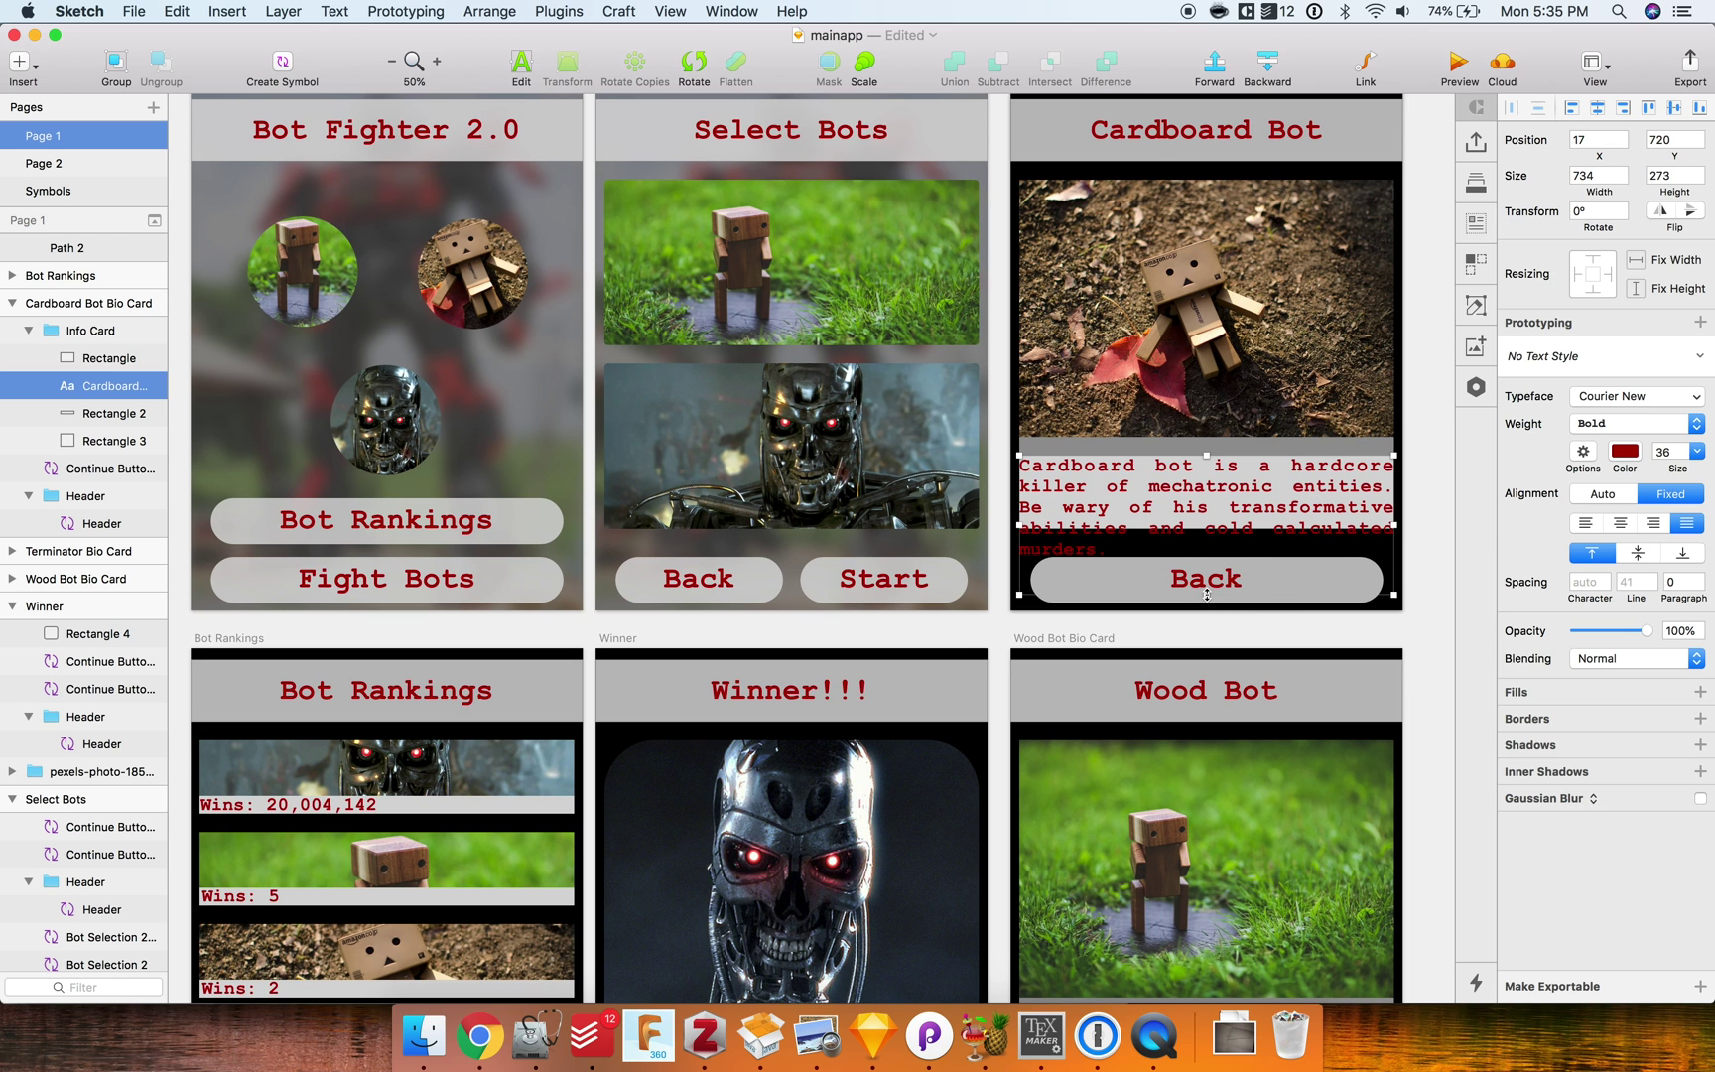
Step: Extend the Wood Bot bio text box downward to a height of 262
scroll(1207, 606, down, 8)
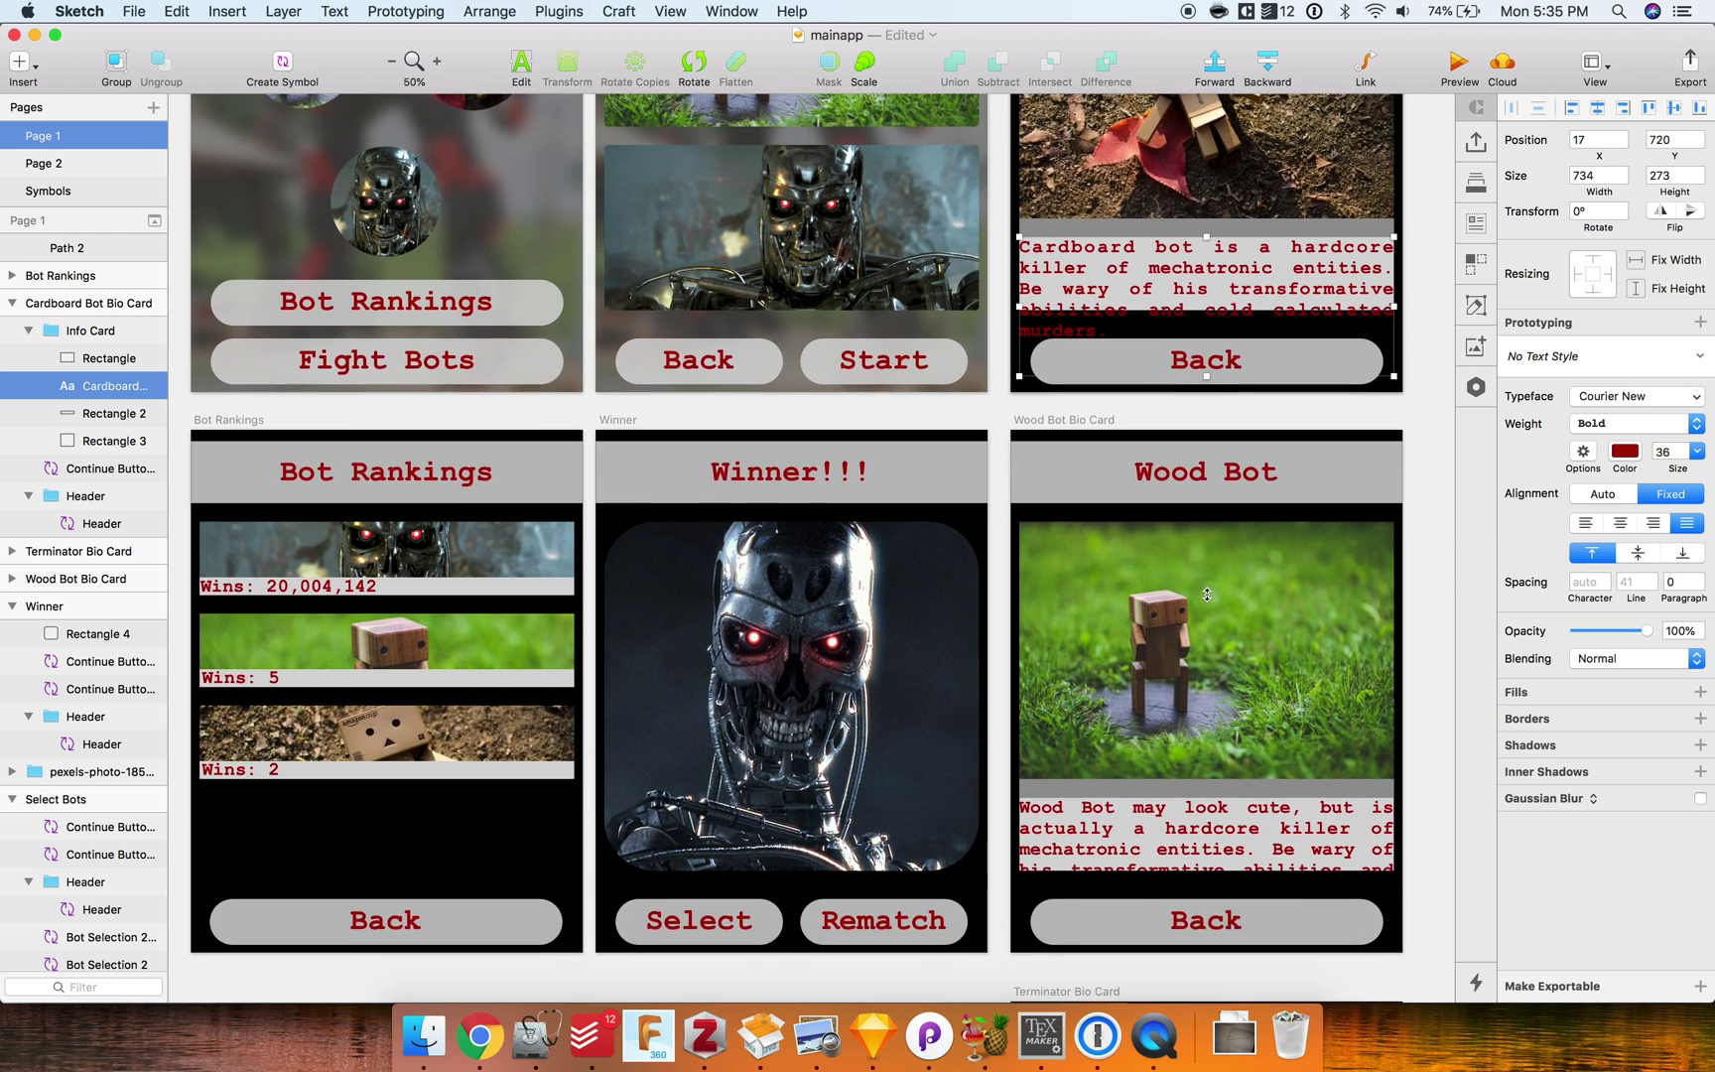
click(1193, 709)
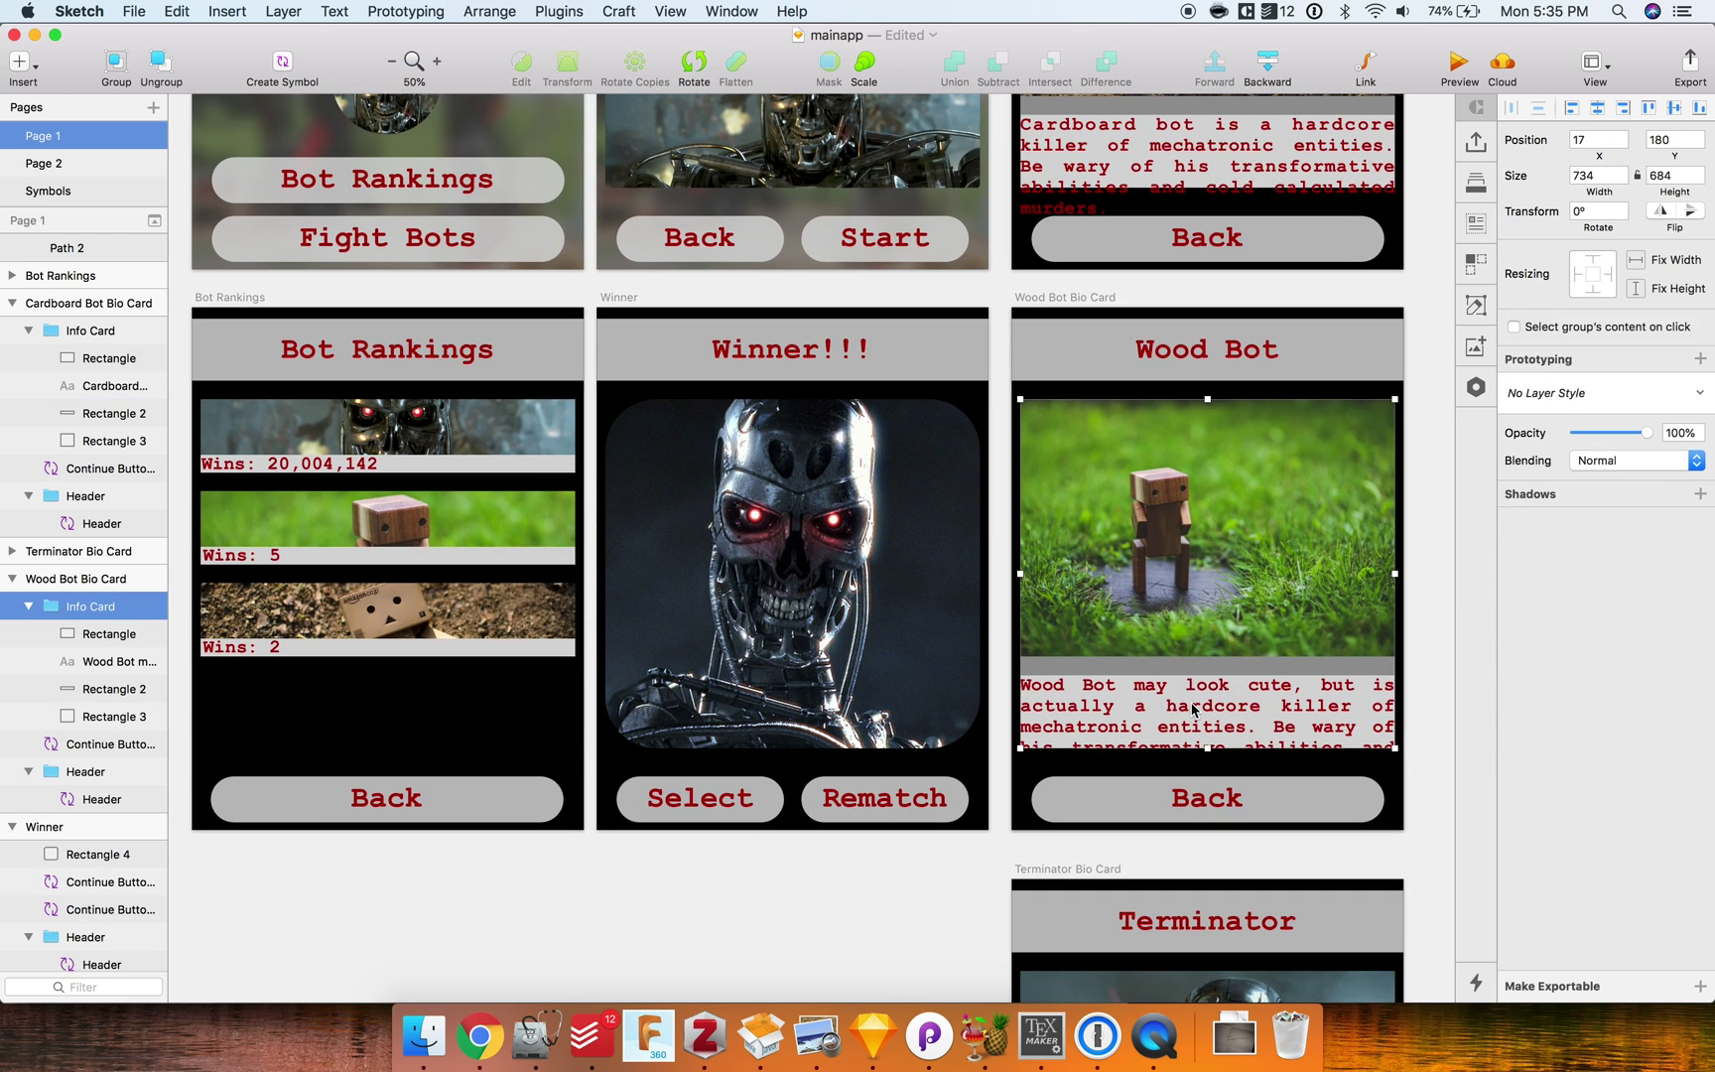
double_click(1194, 710)
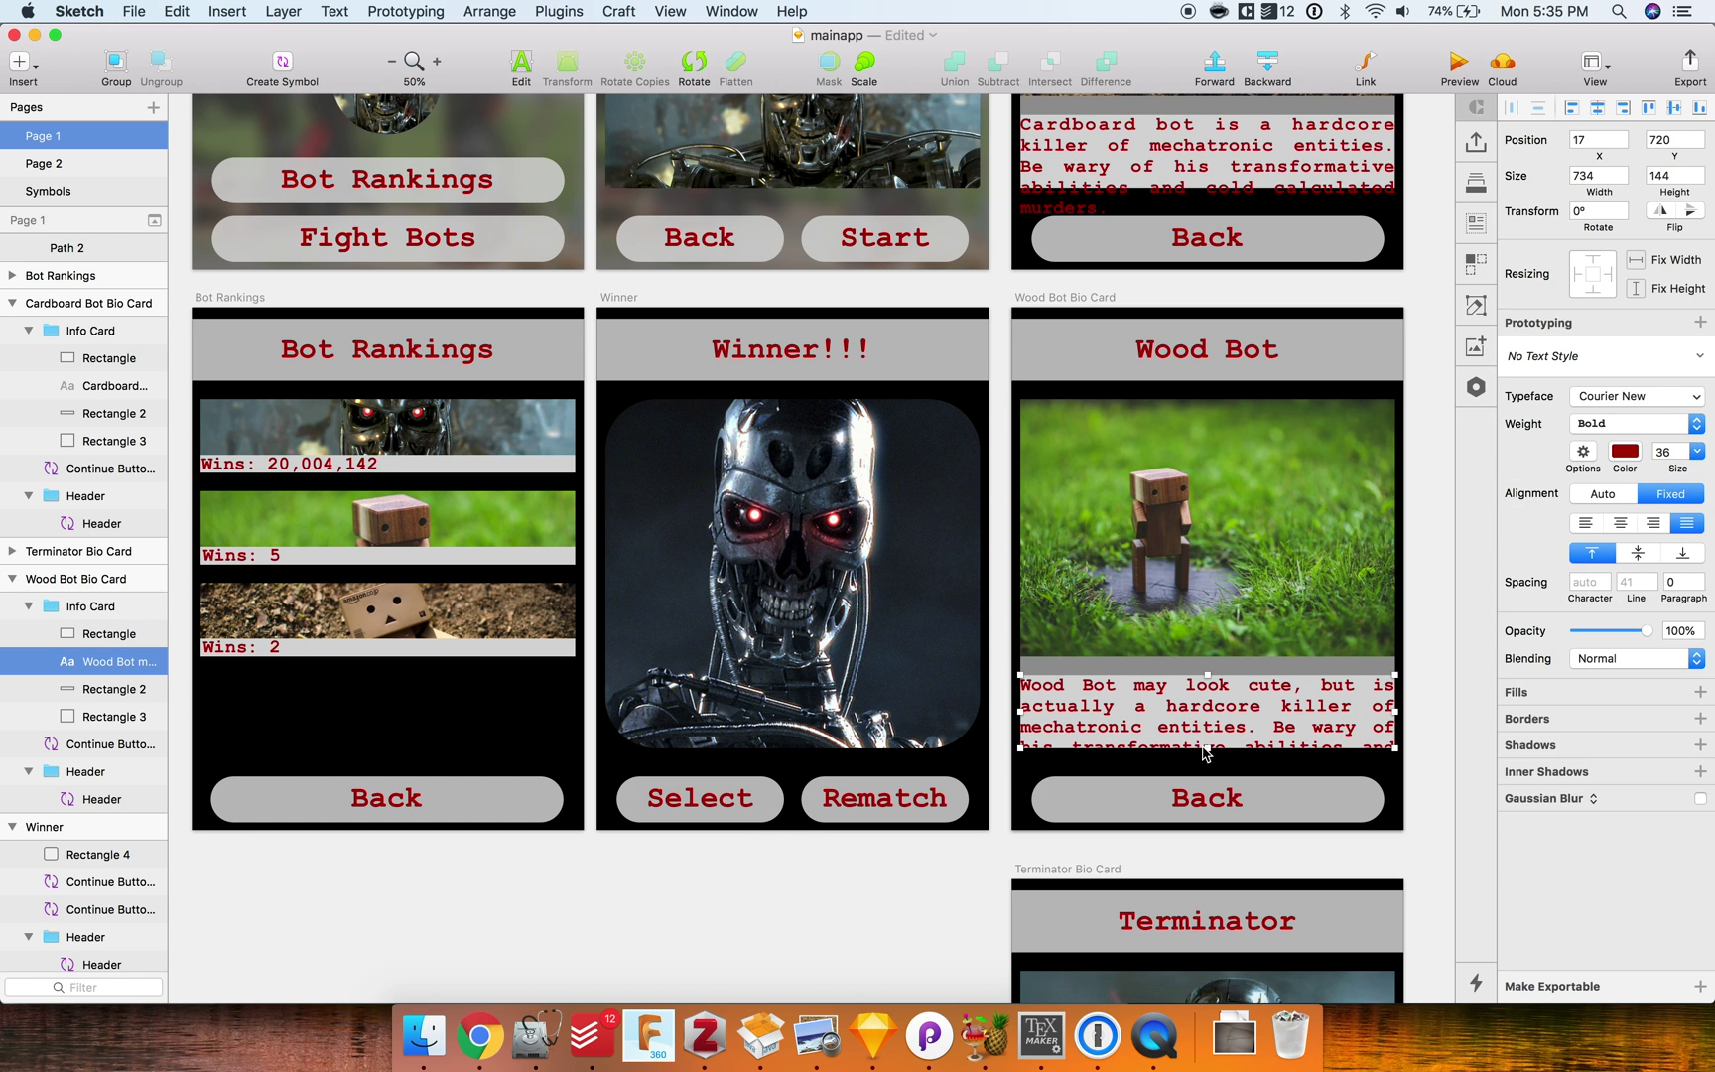
drag(1204, 751, 1204, 809)
Step: Extend the Terminator bio text box downward to a height of 261
scroll(1203, 809, down, 12)
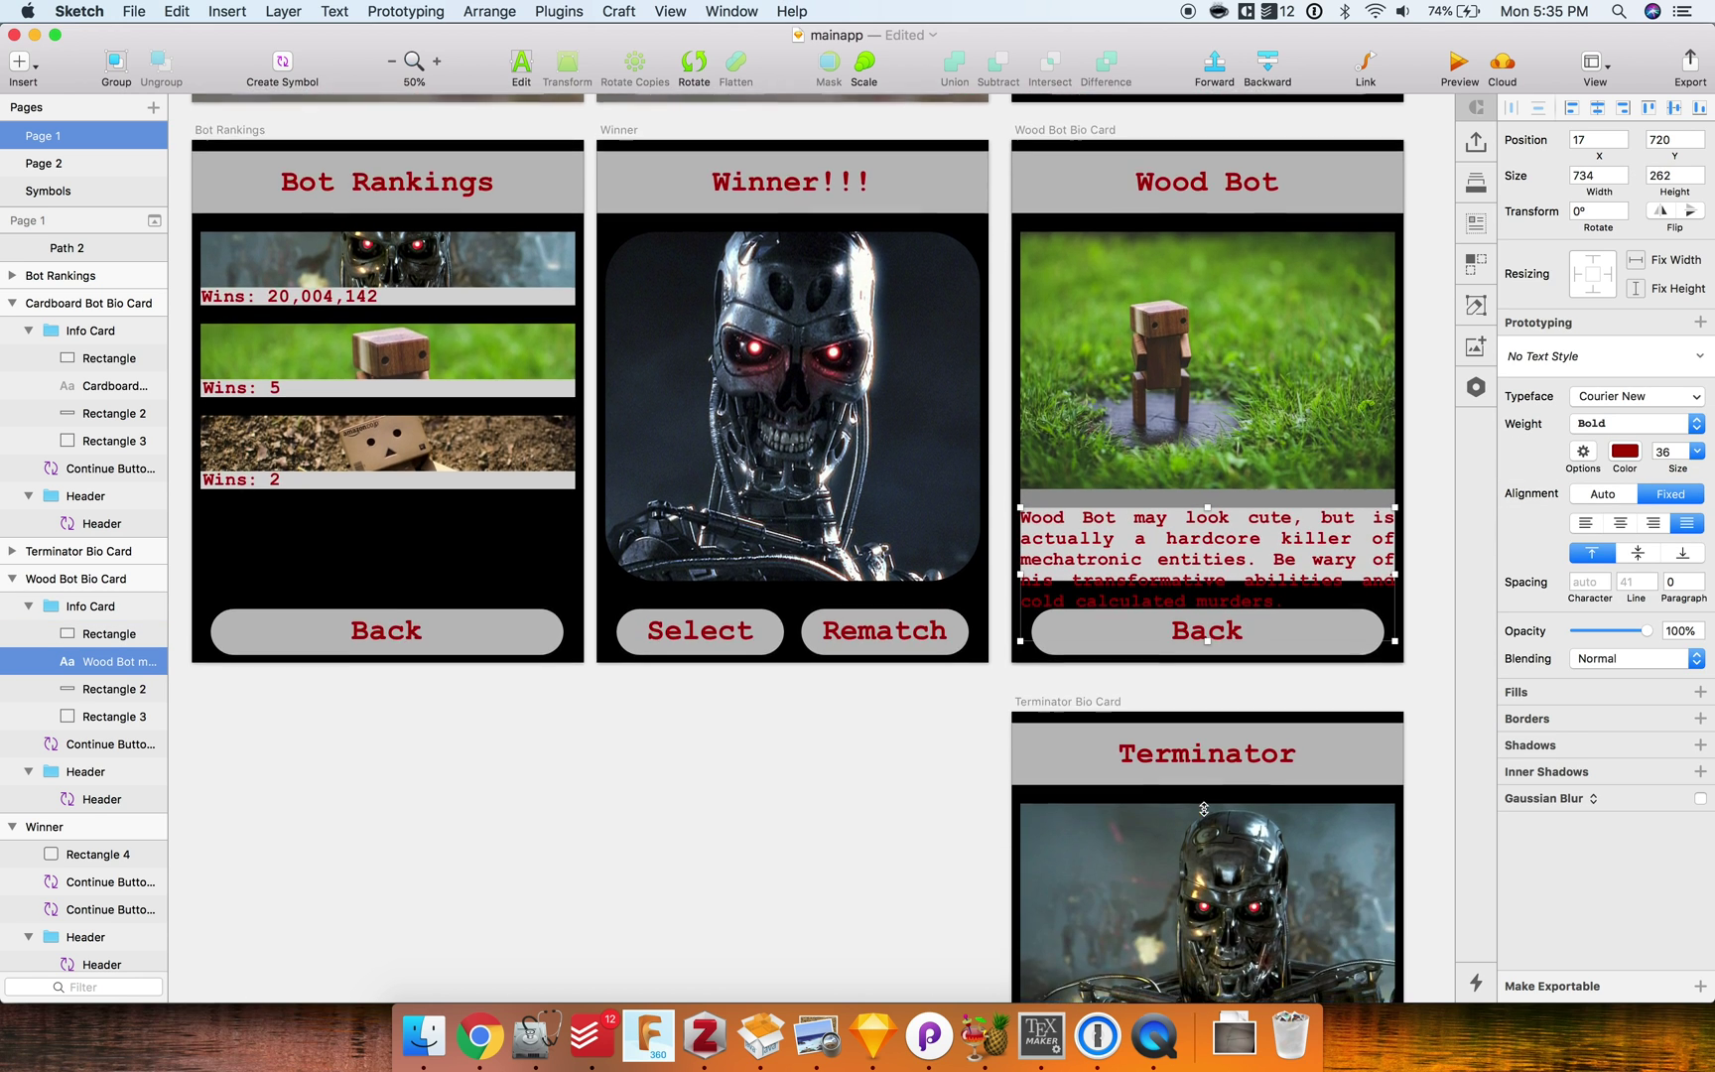
scroll(1204, 809, down, 2)
click(1194, 707)
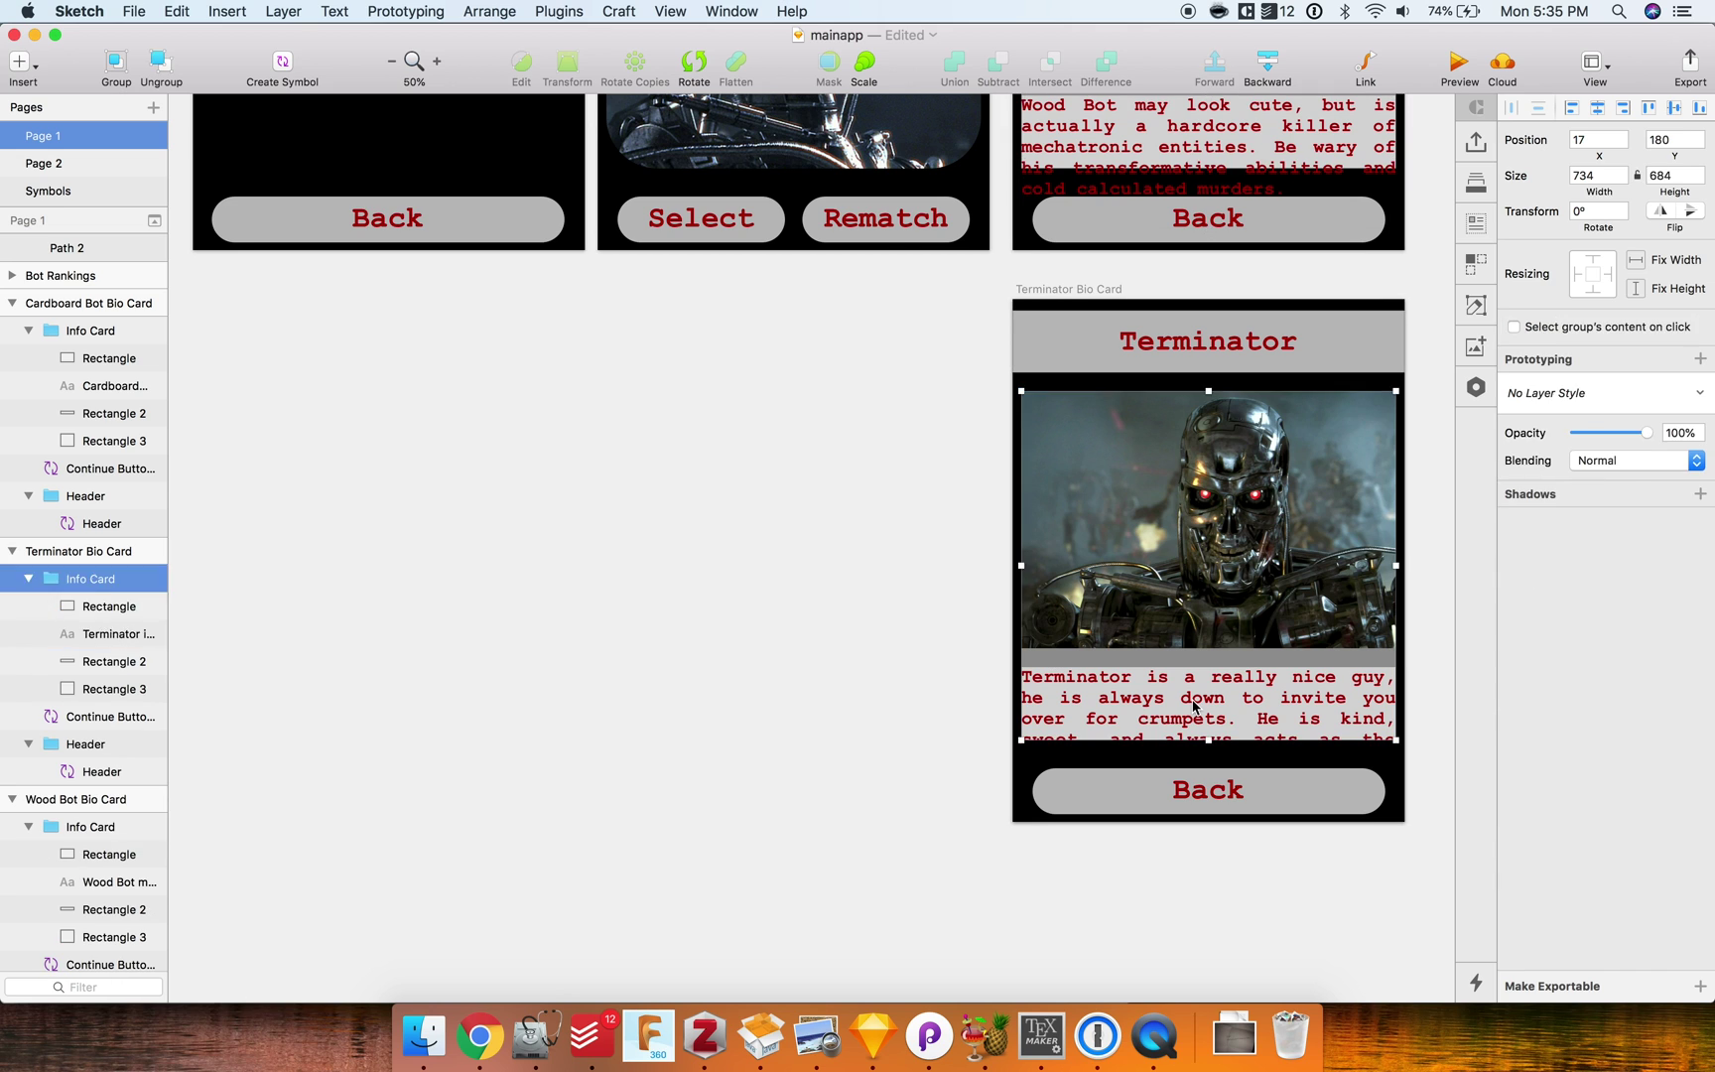
click(1193, 707)
drag(1206, 741, 1207, 800)
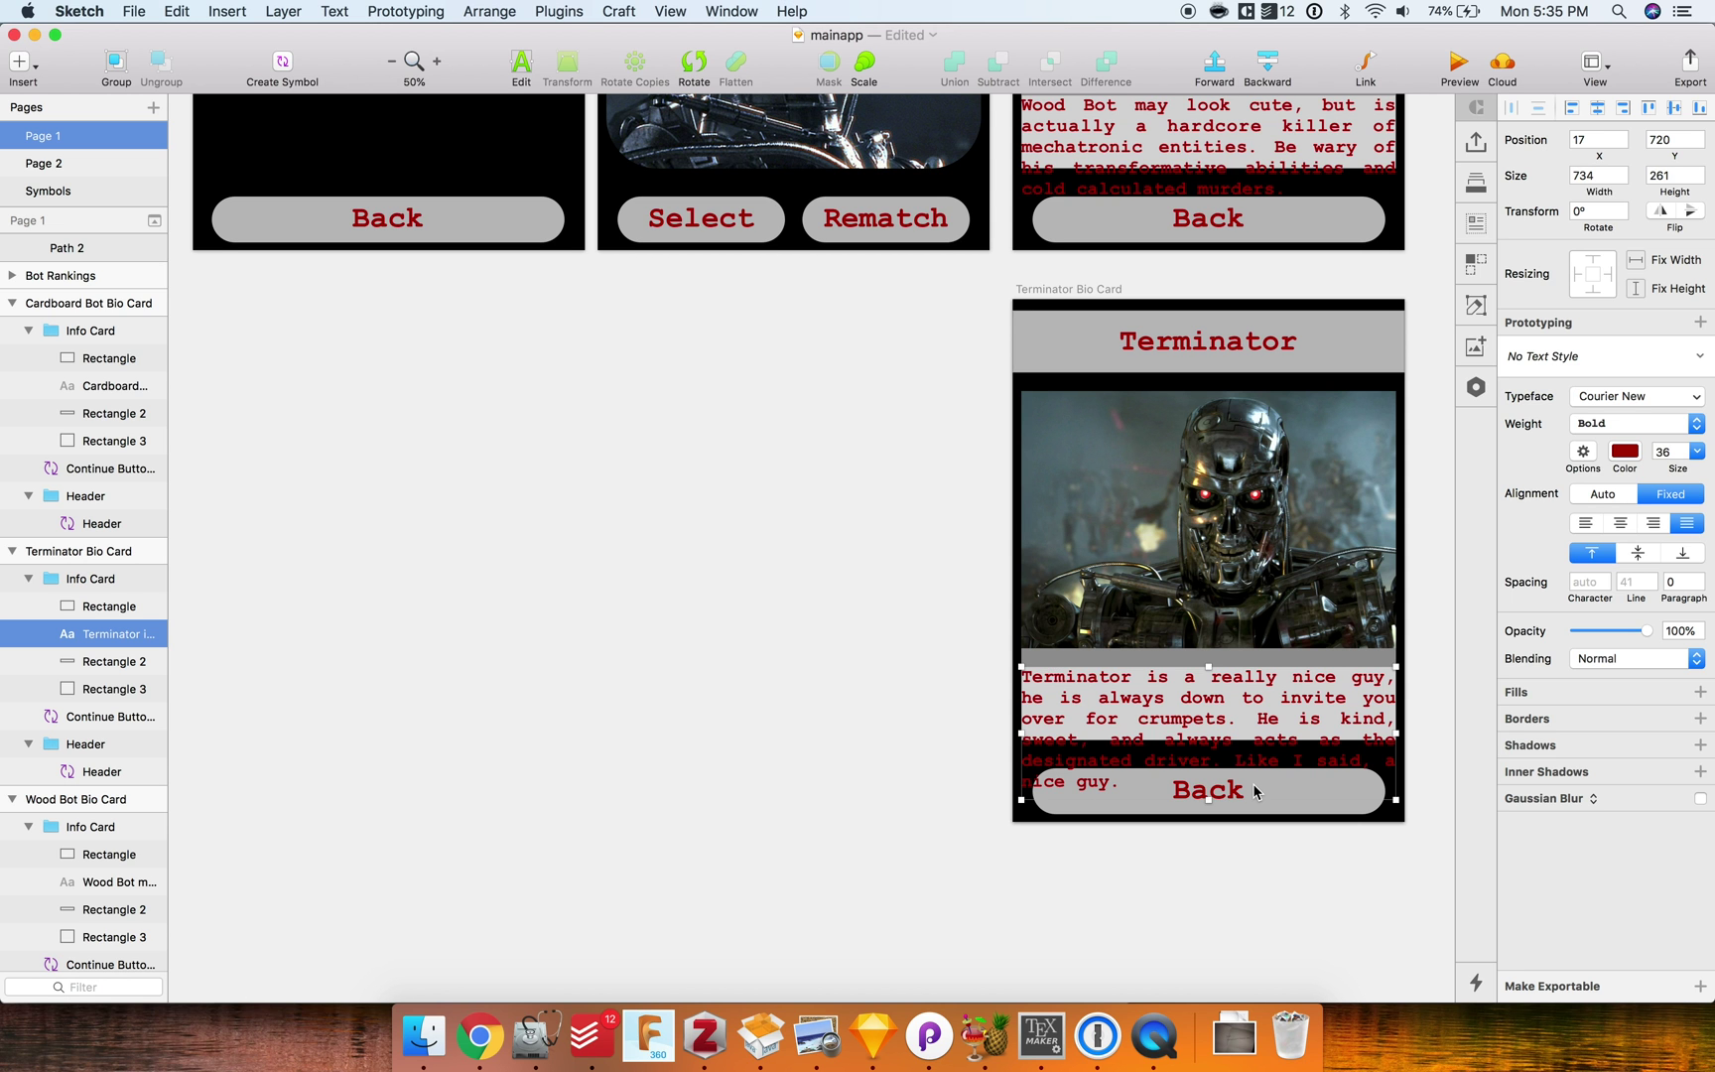
Step: Try narrowing the upper bot selection strip on the Select Bots artboard to a width of 730, and undo the resize
scroll(1253, 785, up, 15)
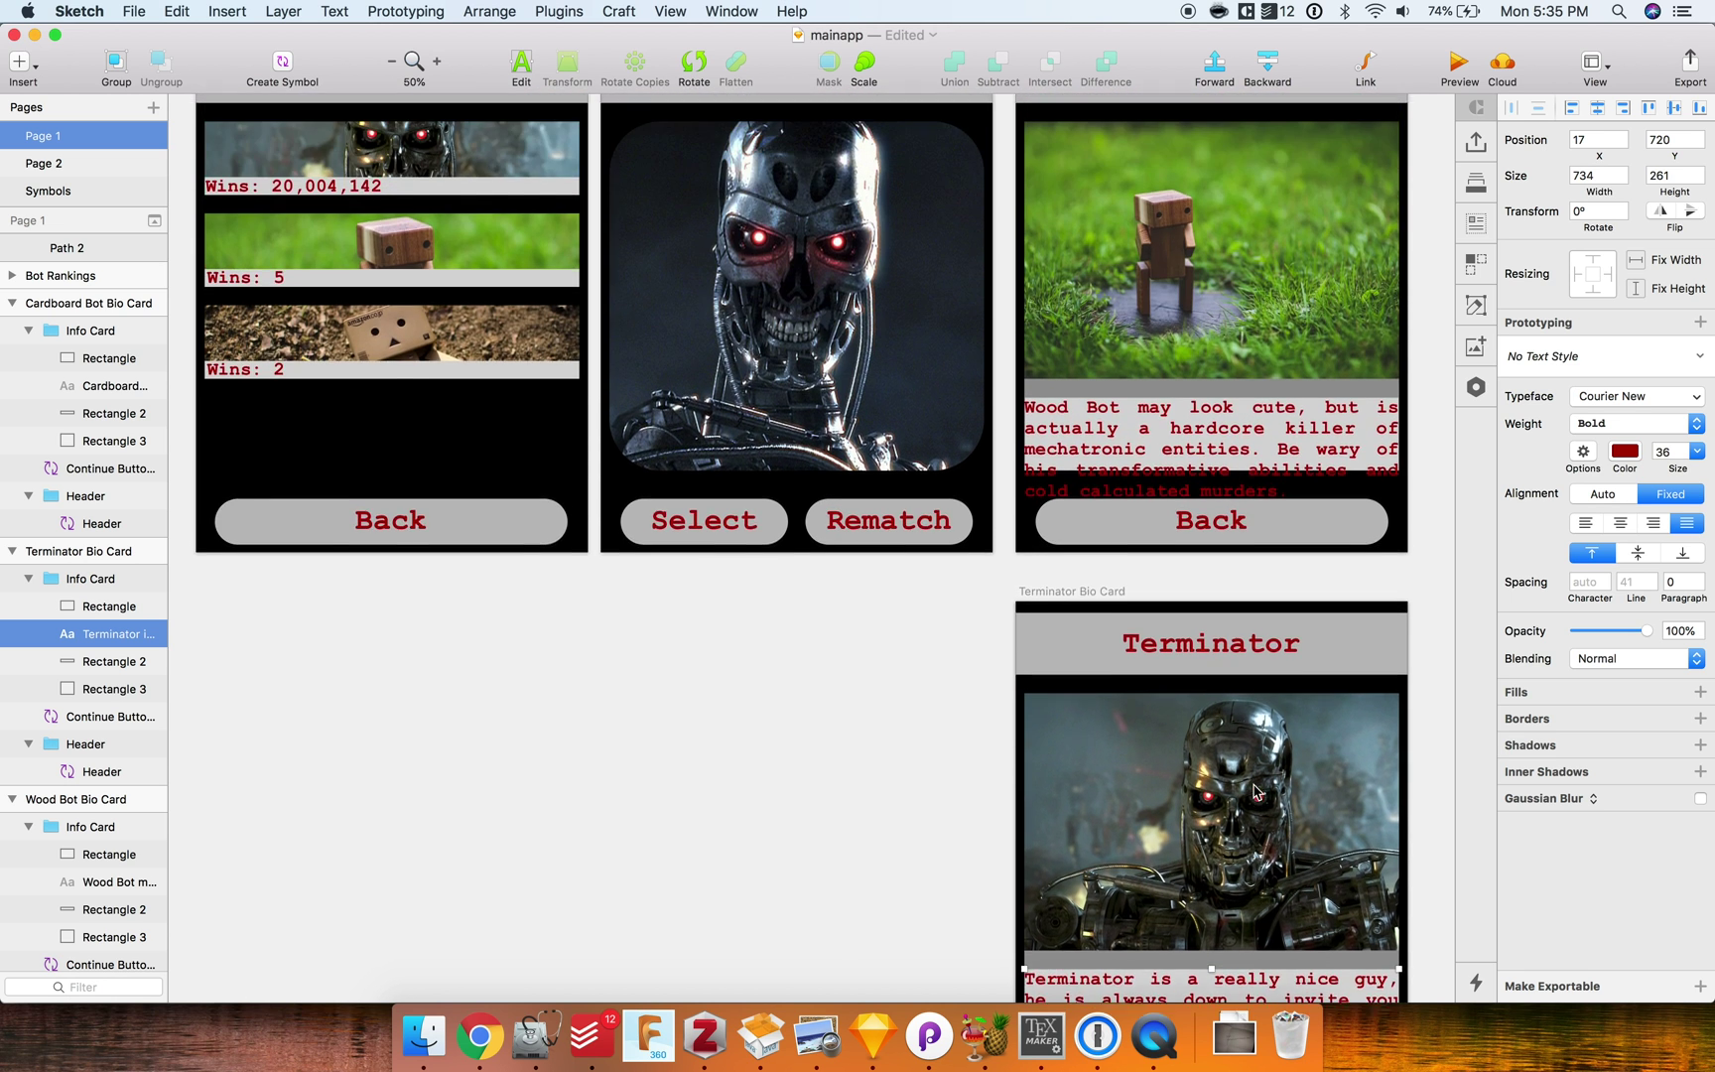
scroll(1254, 791, right, 5)
scroll(1253, 791, down, 3)
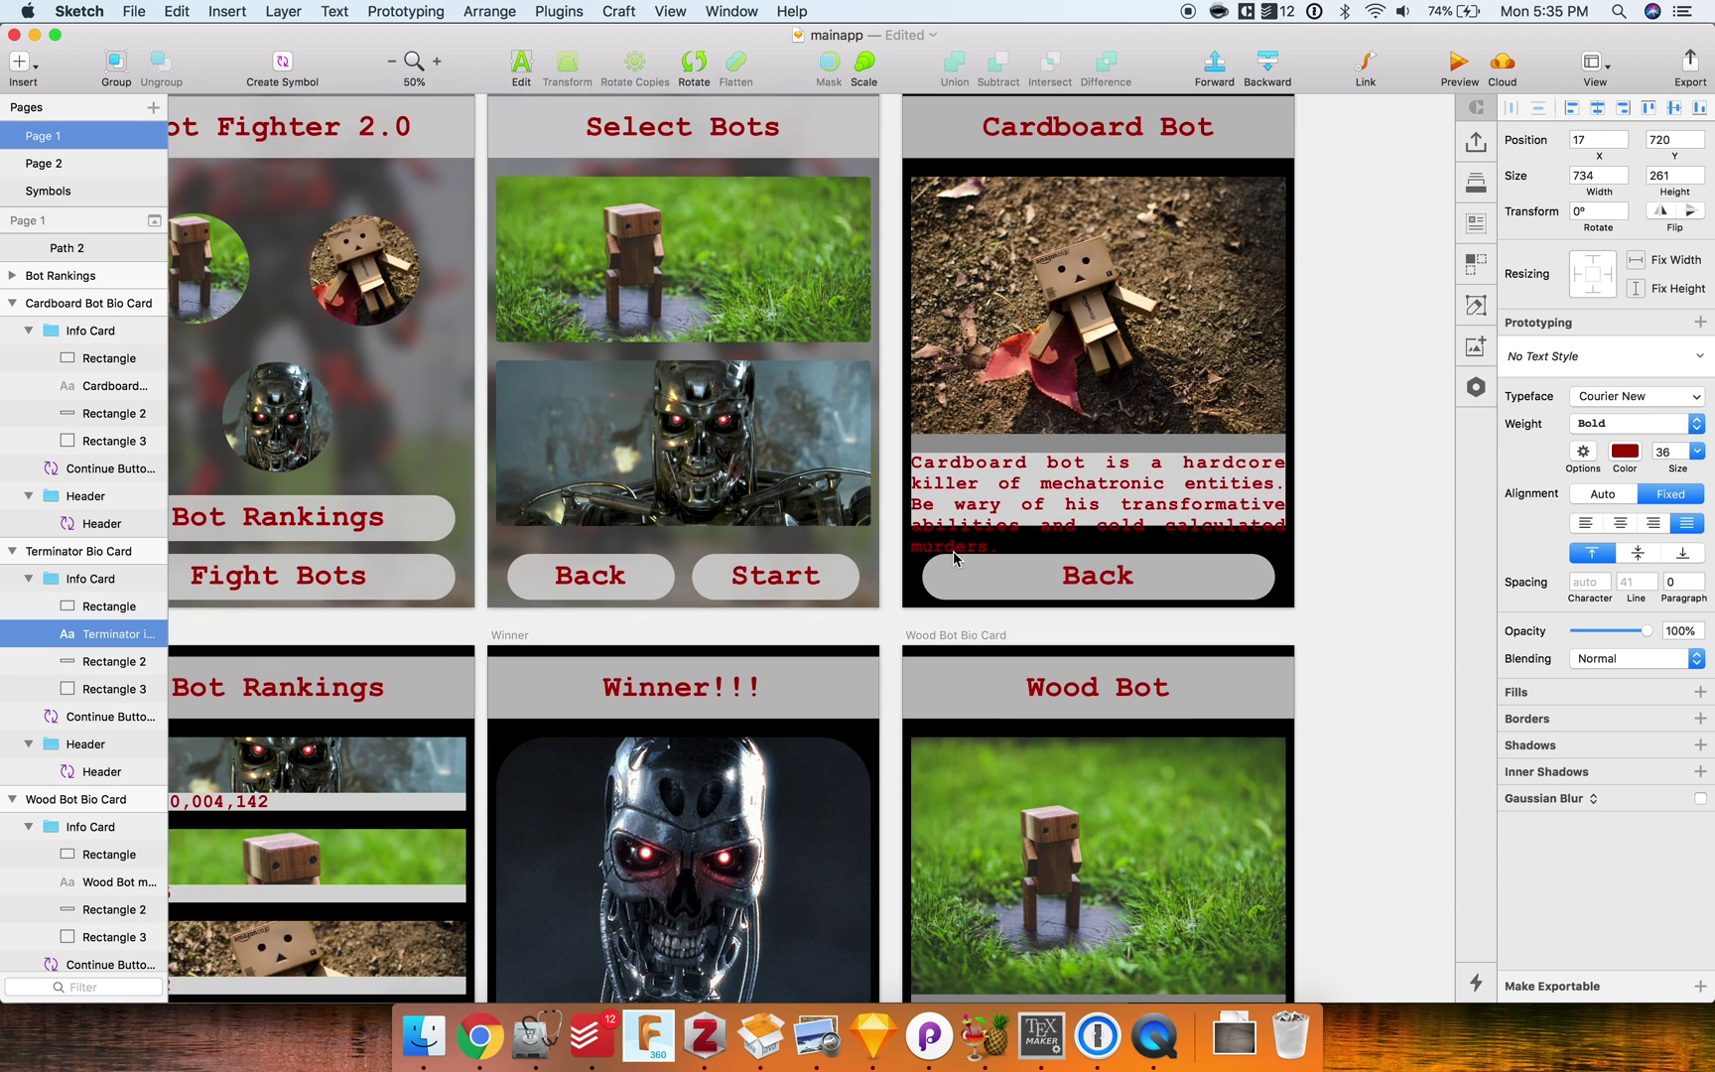
click(727, 421)
scroll(1294, 468, right, 5)
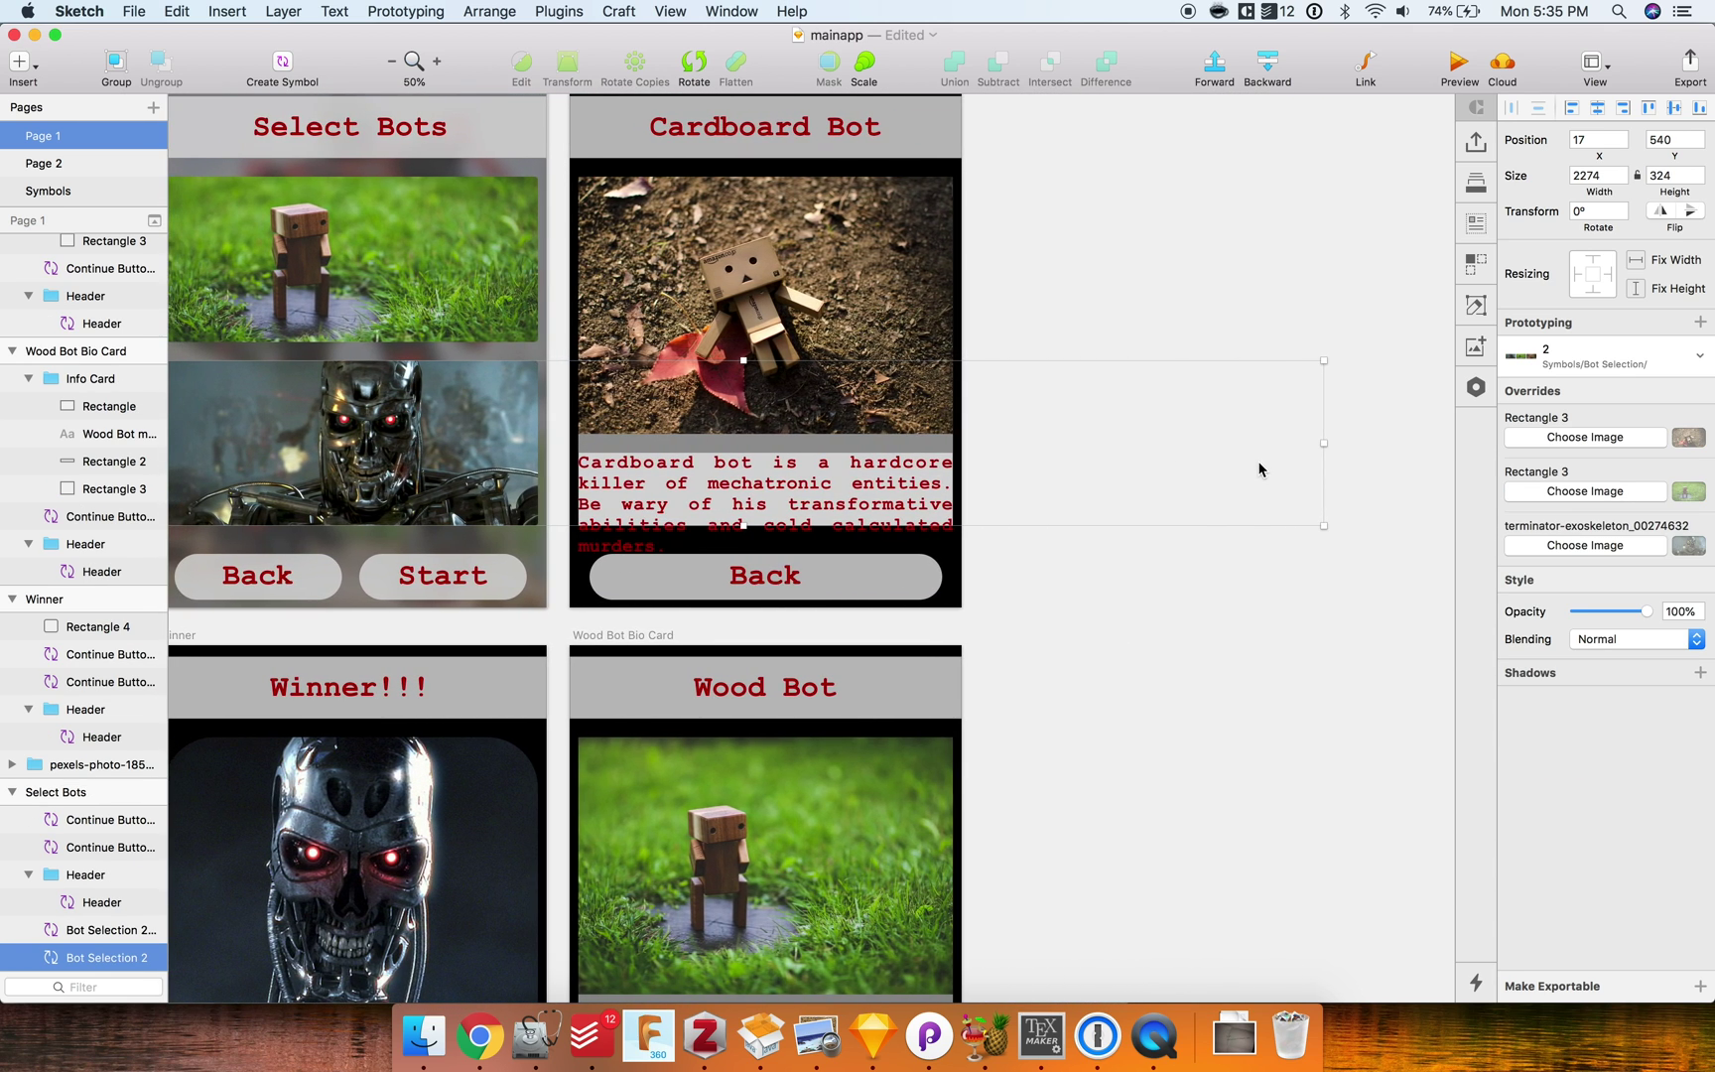
click(370, 235)
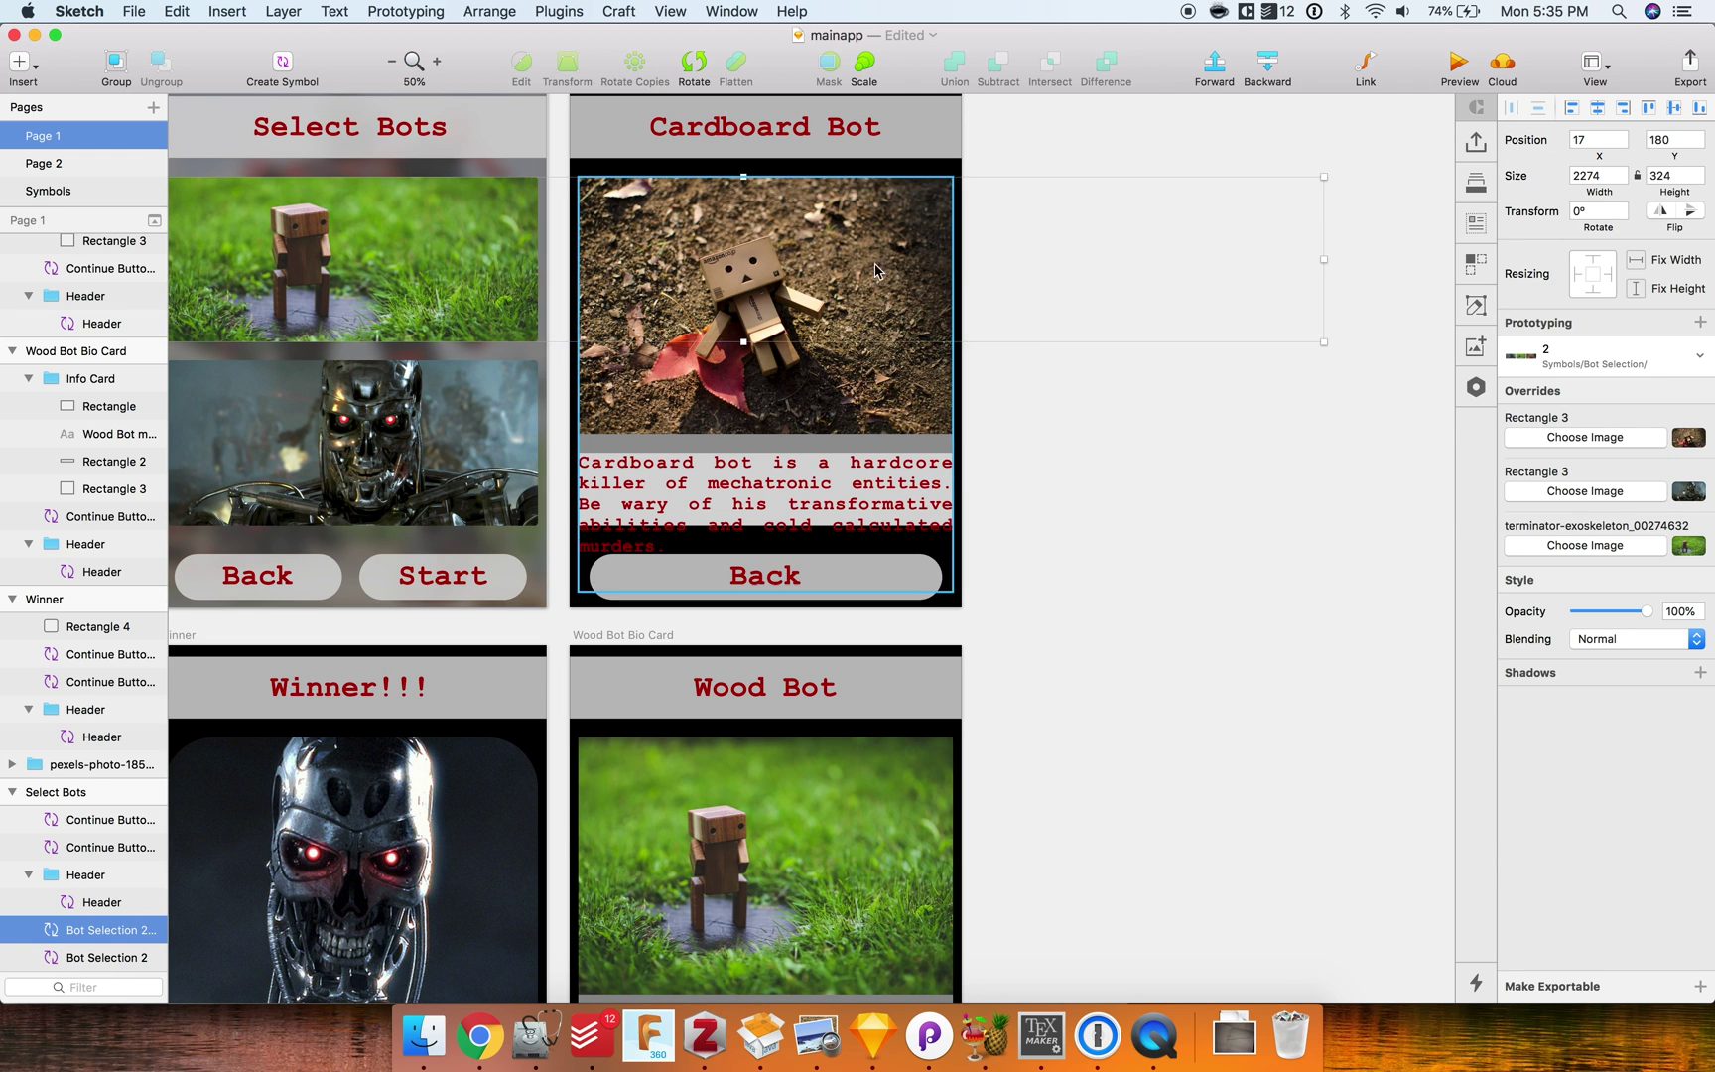
drag(1325, 261, 536, 274)
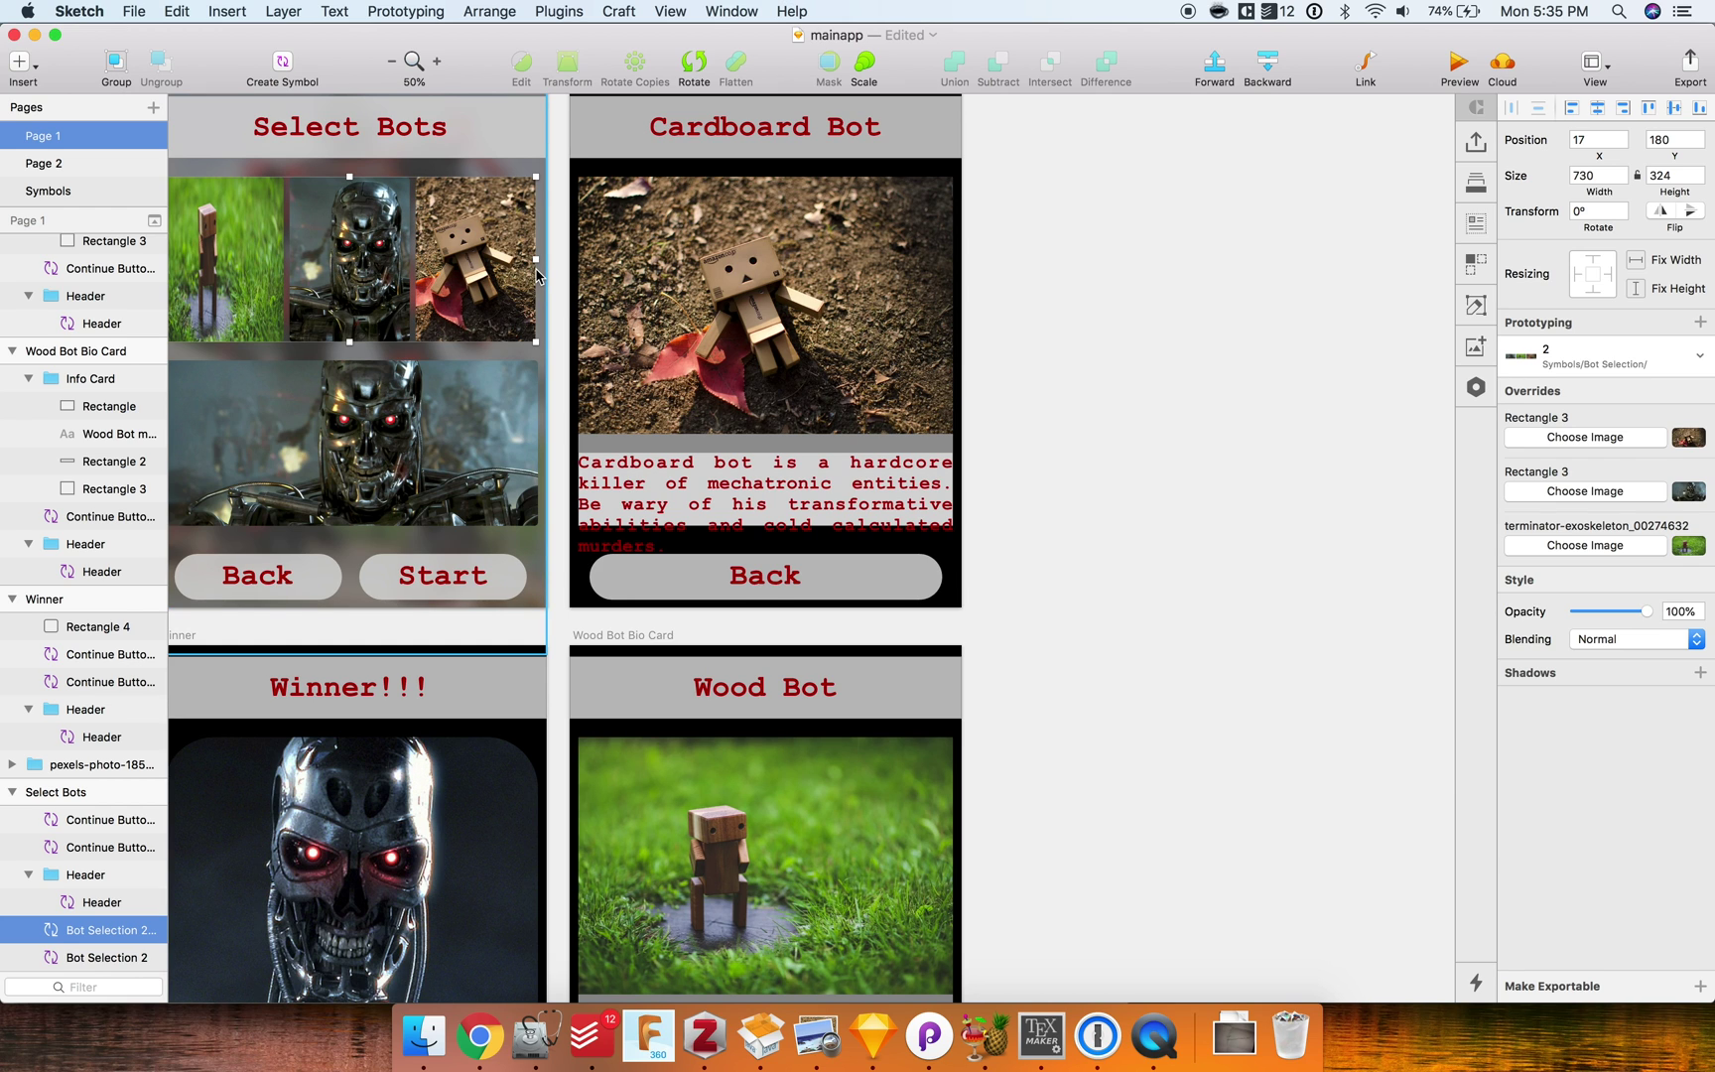
key(super+z)
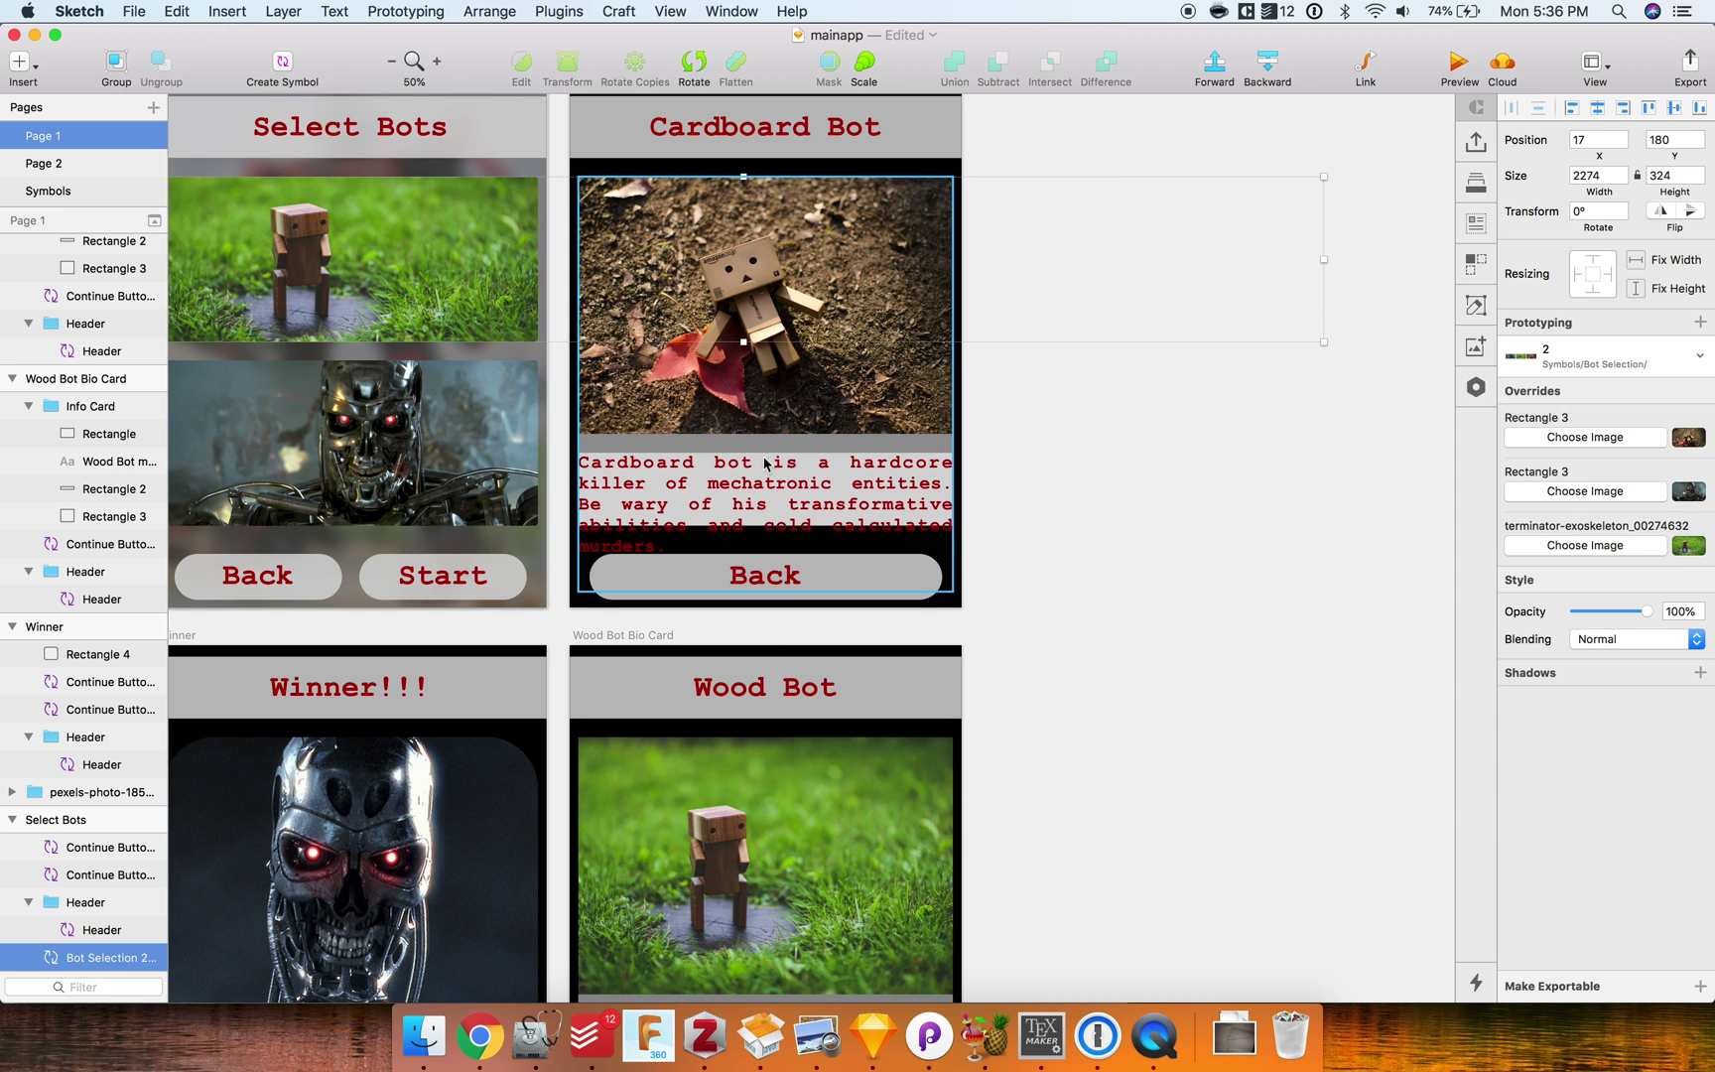
Step: Save the Sketch file, switch to Principle and re-import the mainapp design at ×1 scale
scroll(821, 417, down, 5)
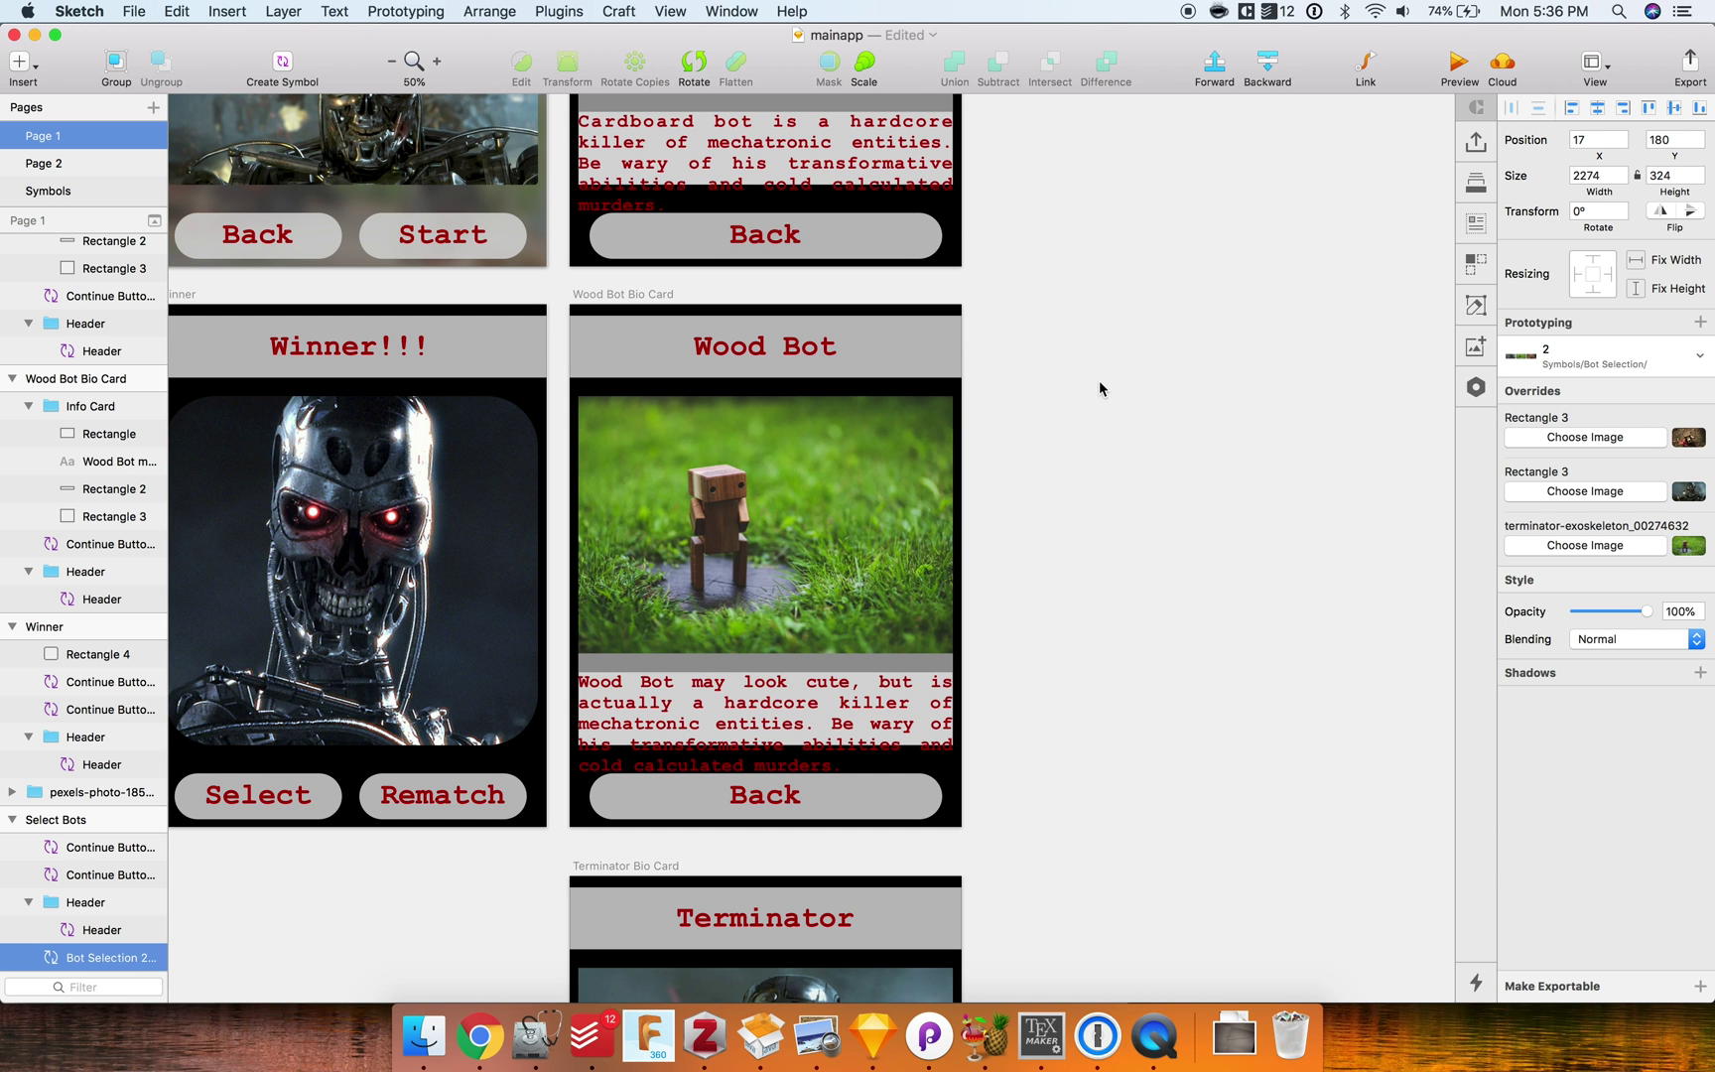
key(super+s)
key(super+Tab)
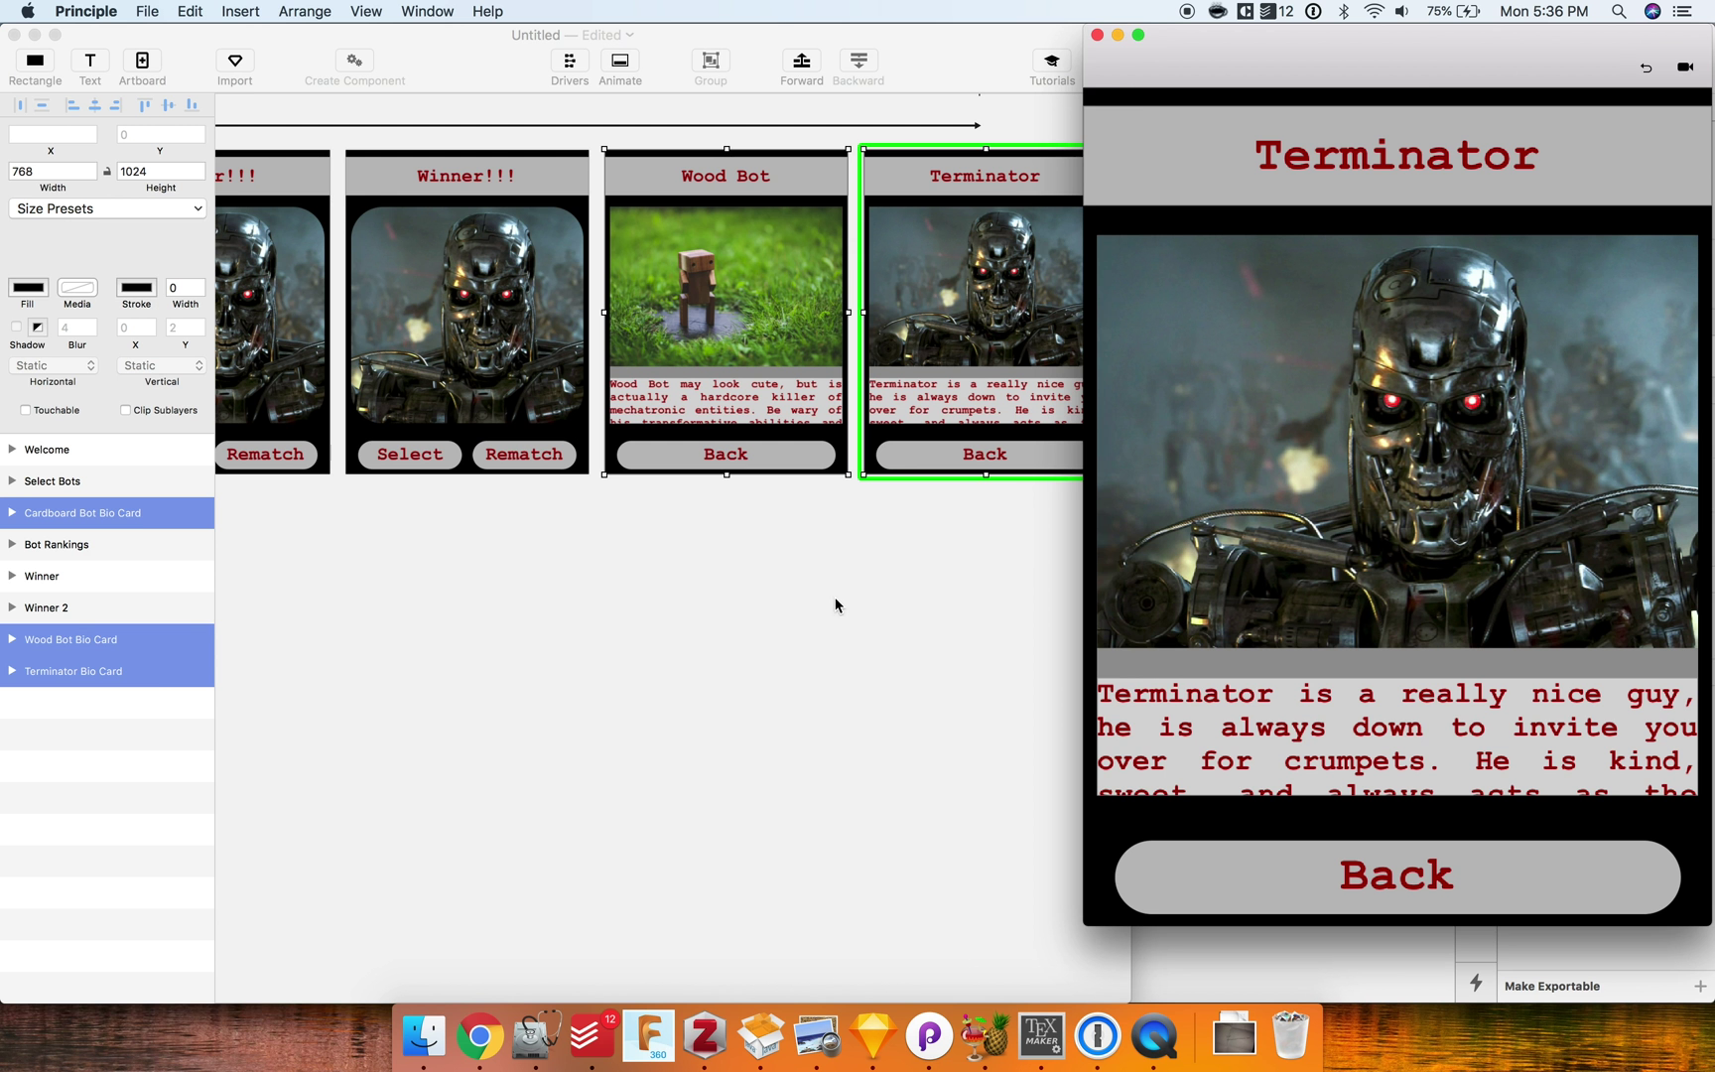
scroll(836, 601, up, 5)
scroll(836, 601, left, 10)
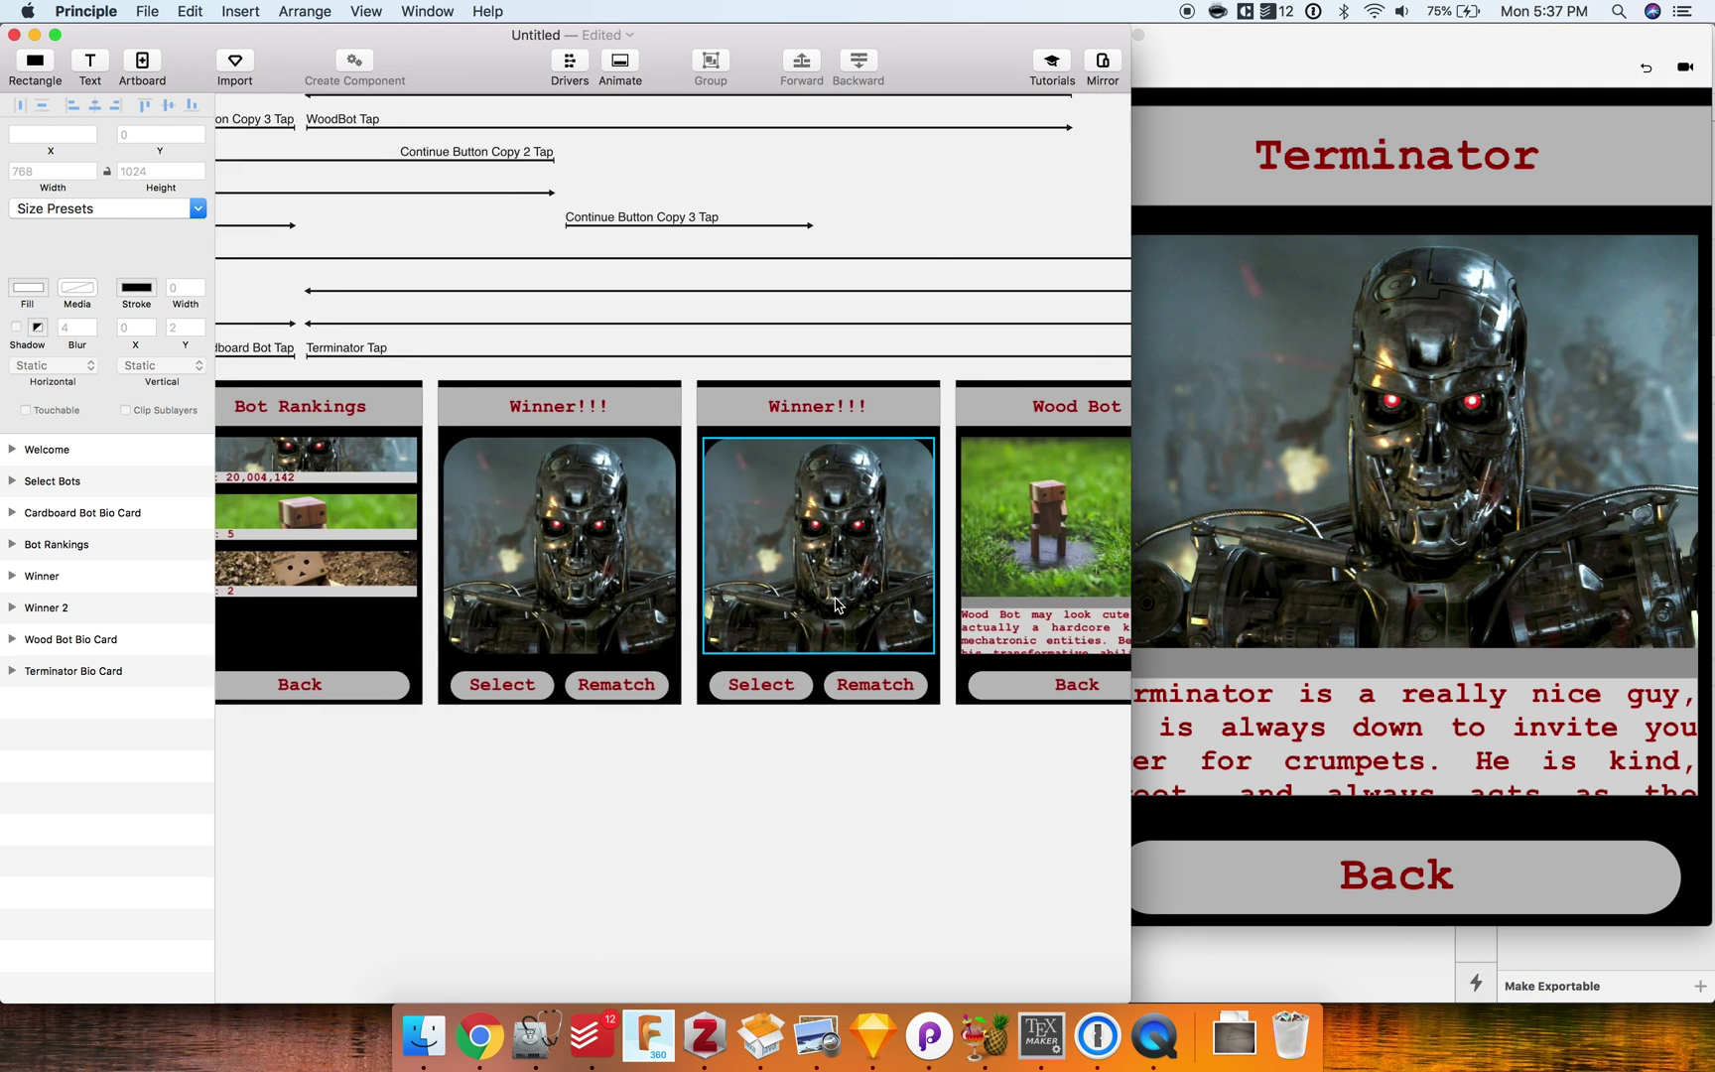
click(245, 63)
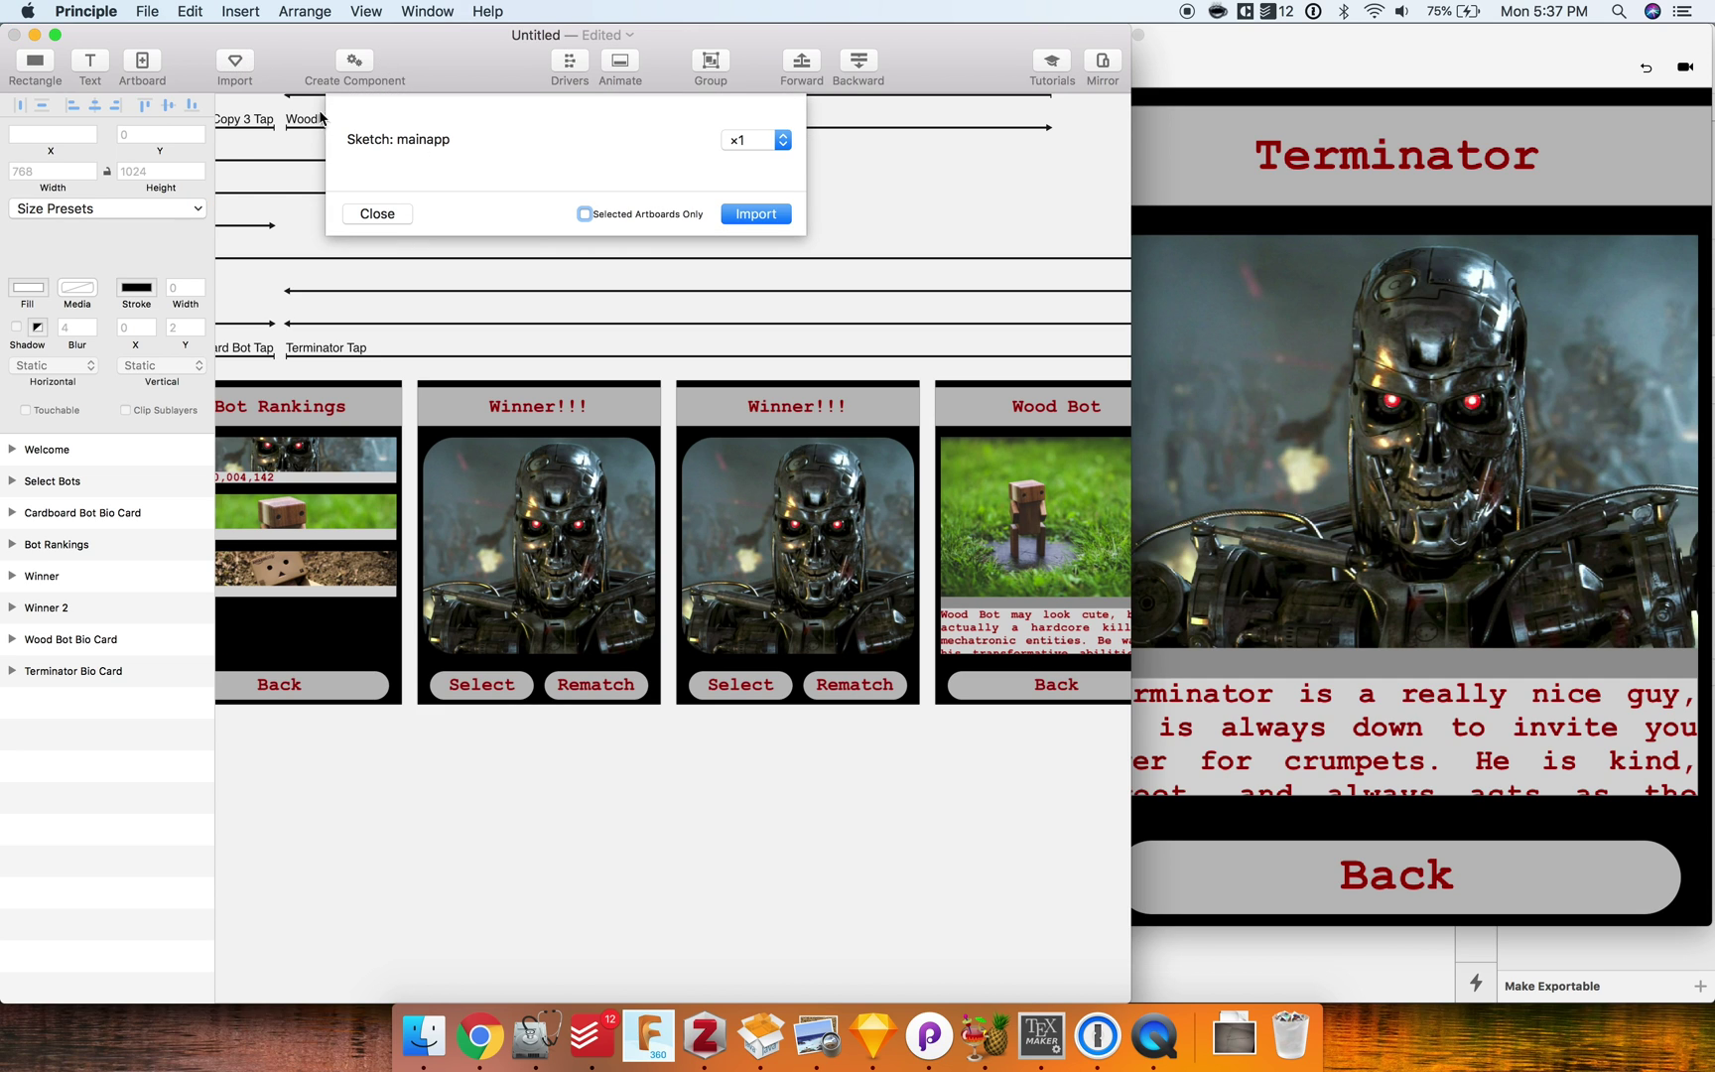
click(758, 214)
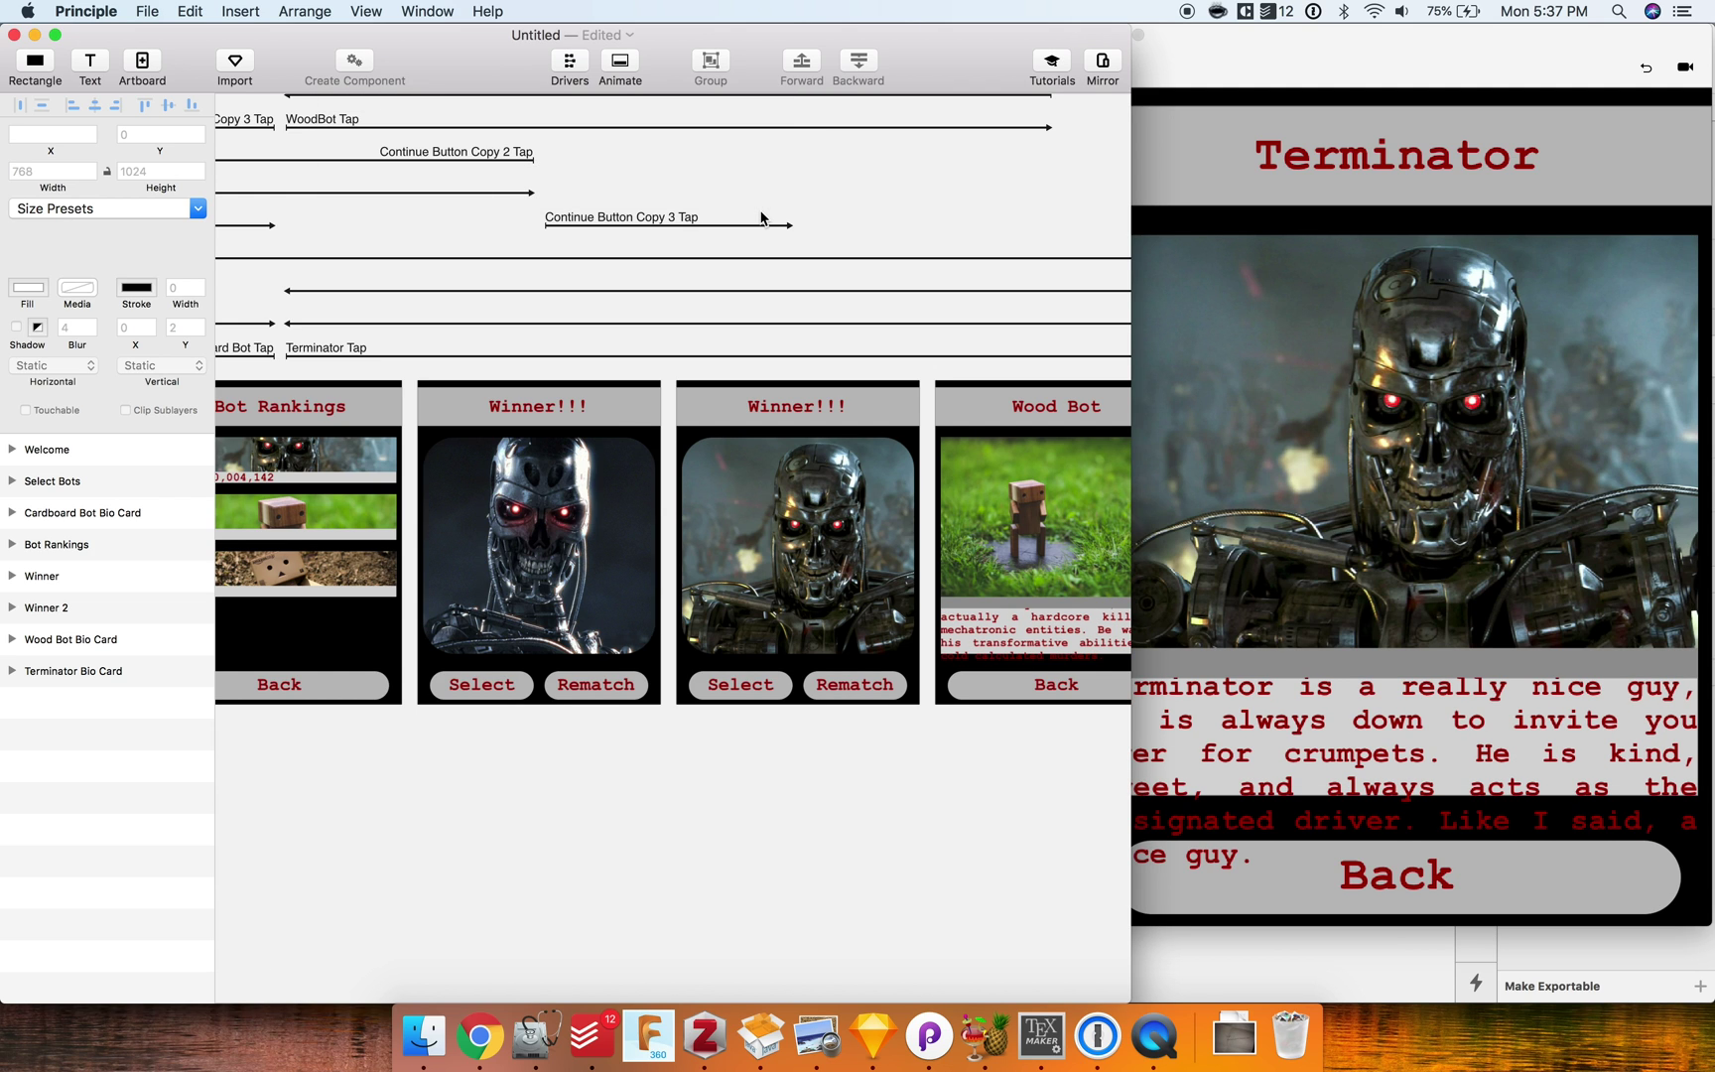
Step: Preview the re-imported Cardboard Bot Bio Card and test scrolling its bio text
scroll(666, 777, left, 10)
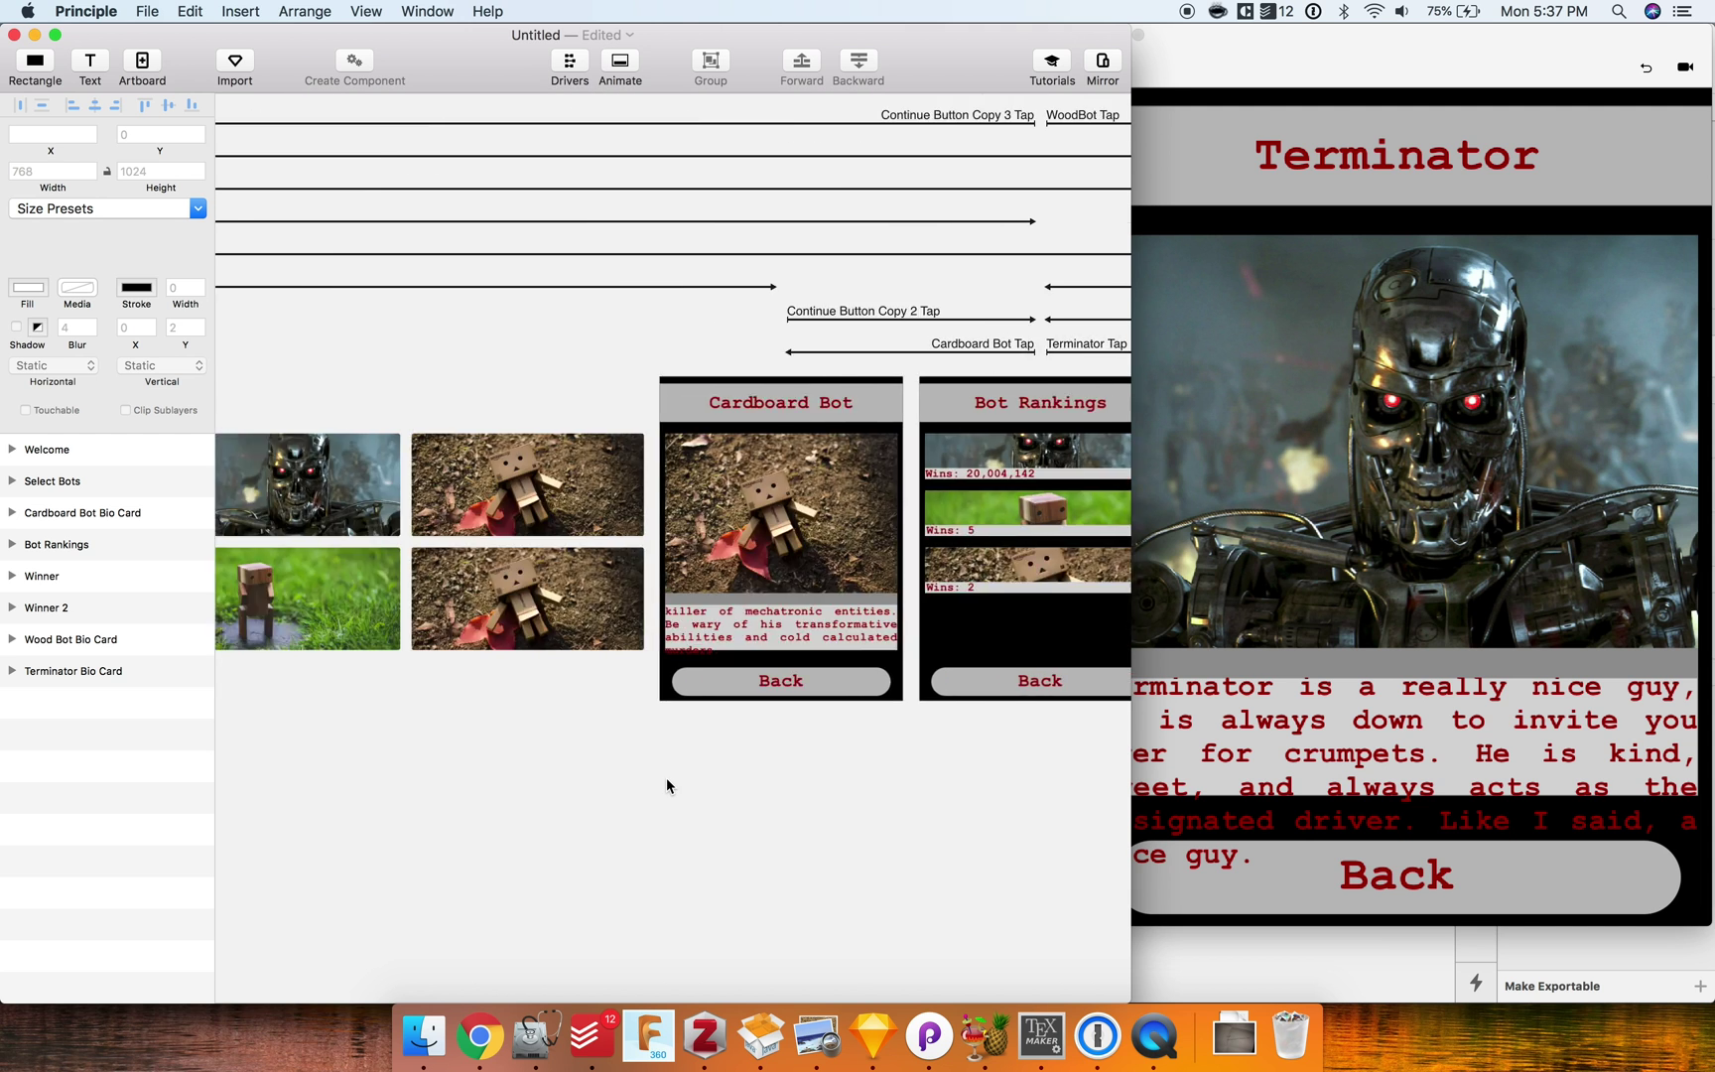
scroll(666, 777, left, 6)
scroll(665, 777, right, 10)
scroll(666, 777, left, 3)
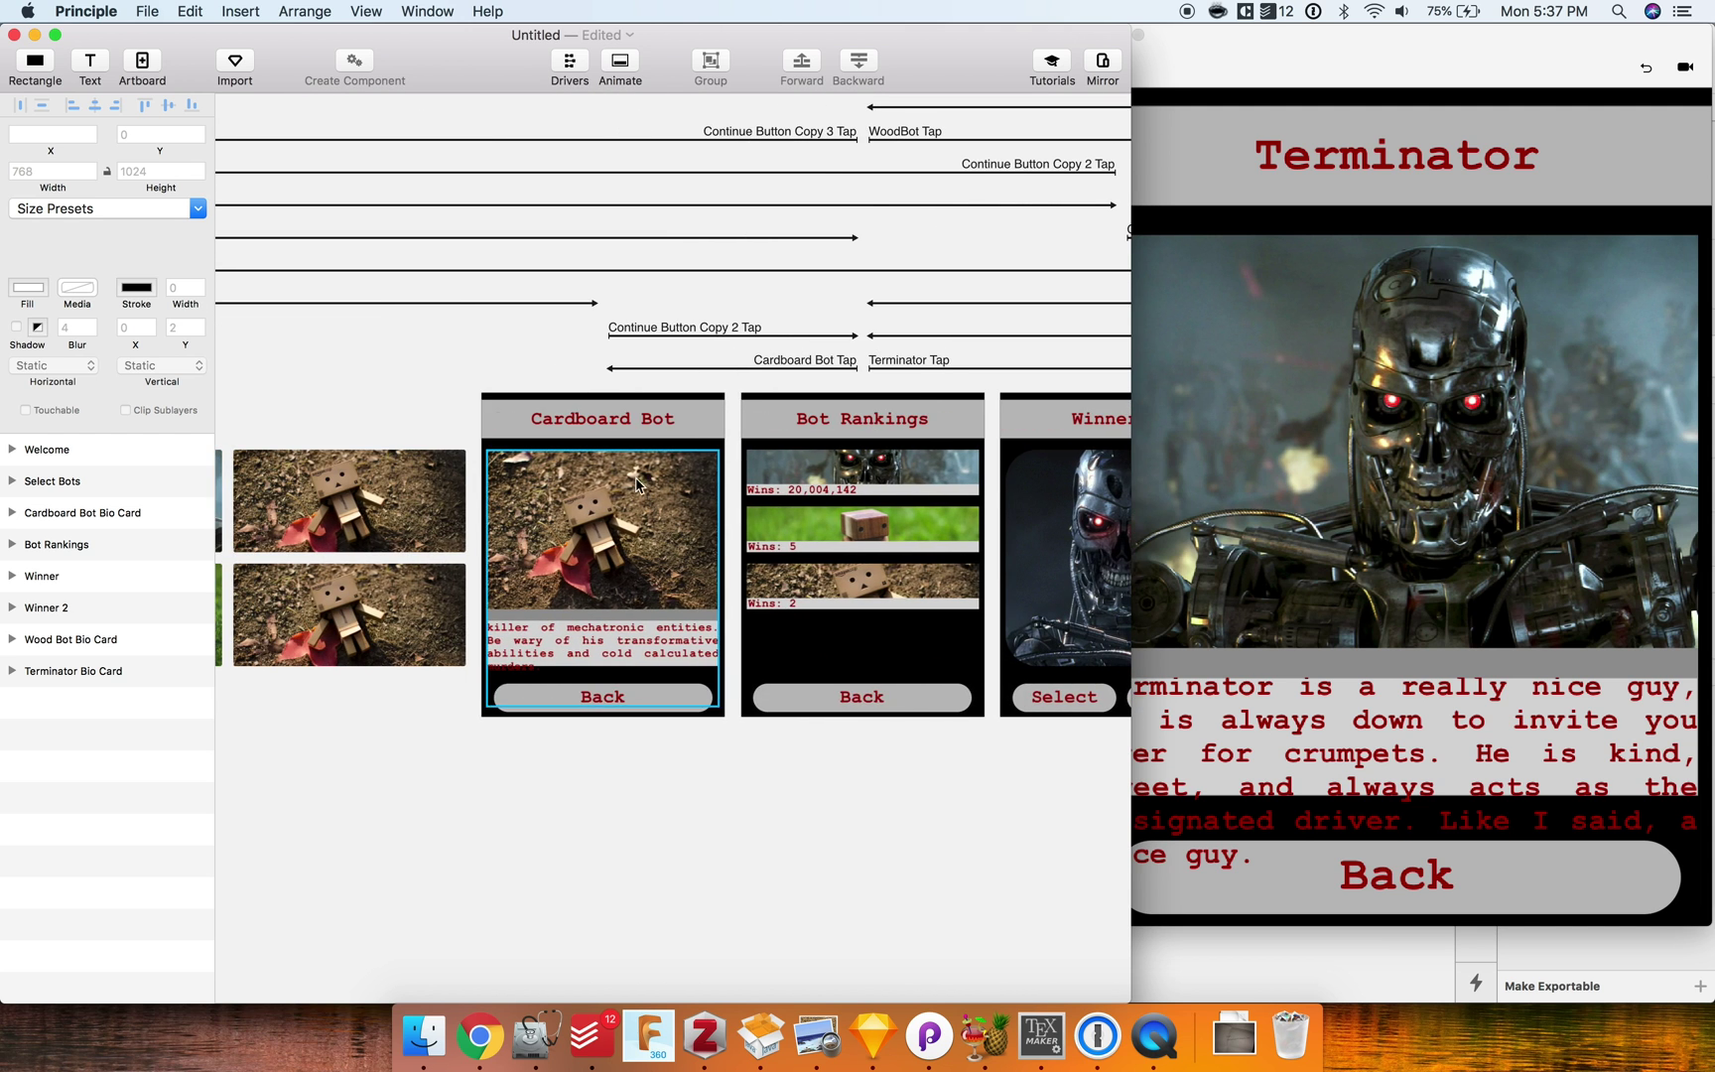
click(698, 404)
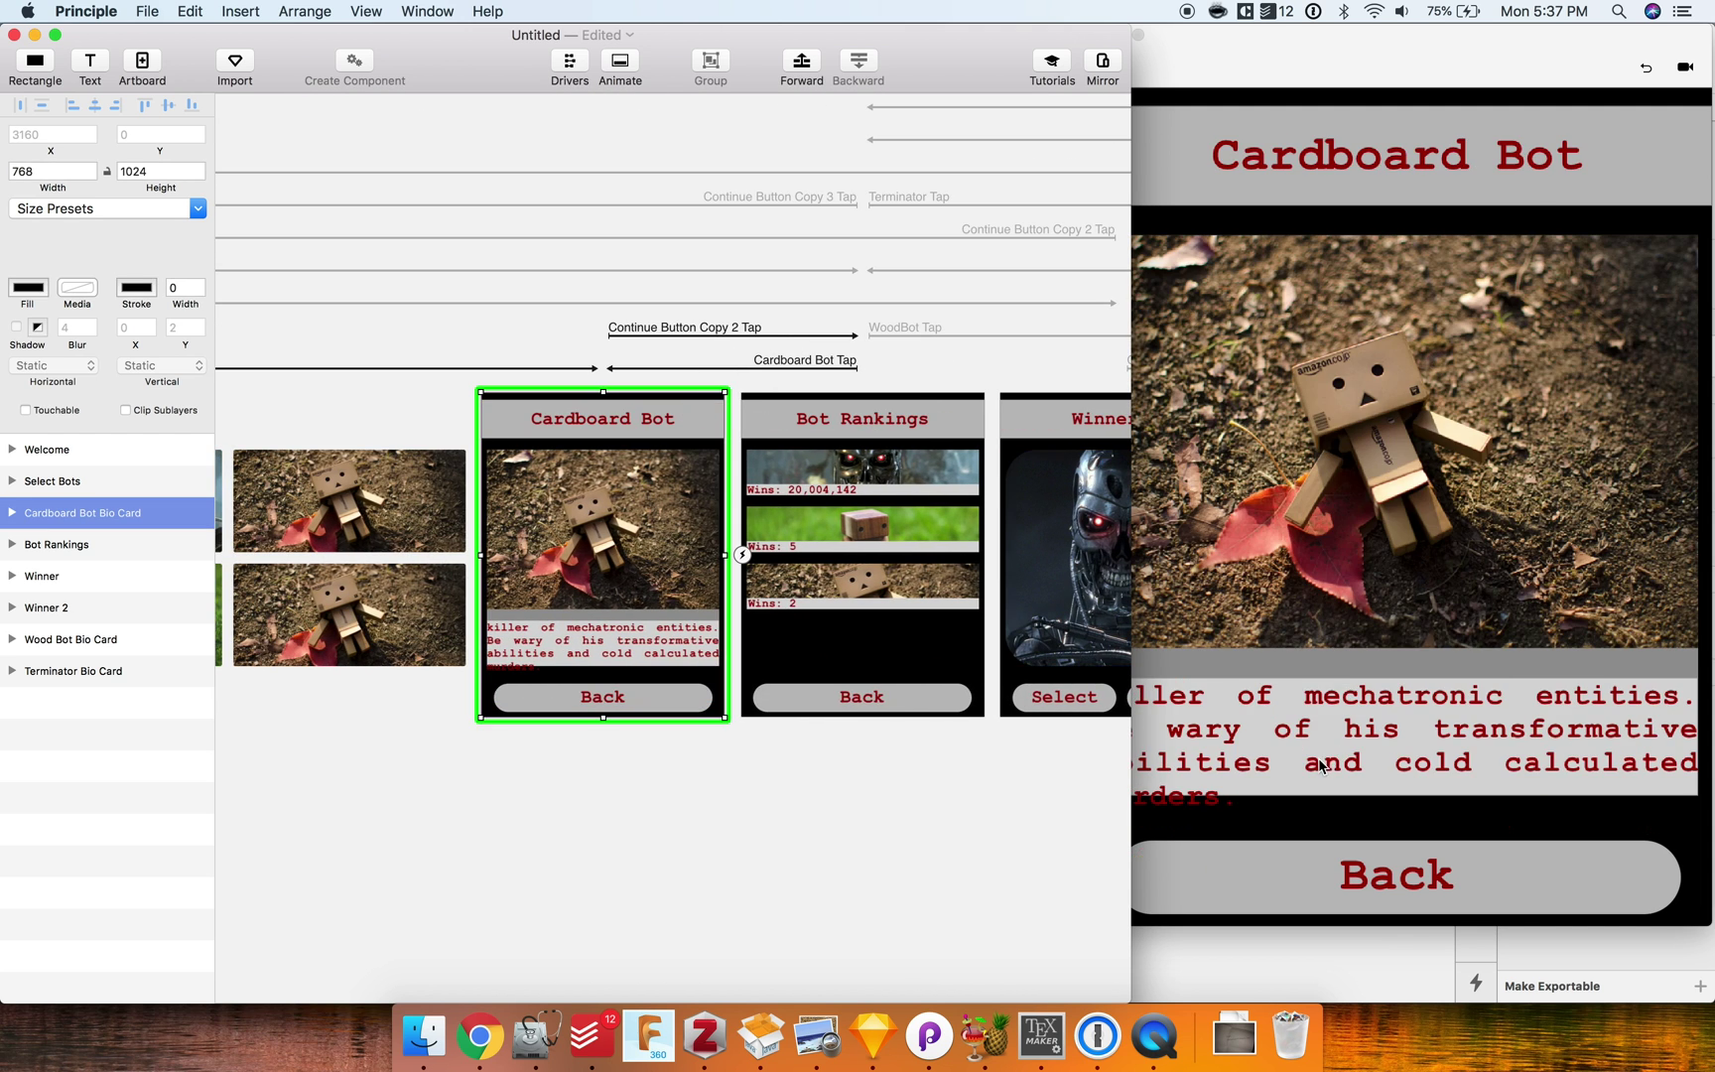
click(1315, 794)
drag(1253, 766, 1206, 792)
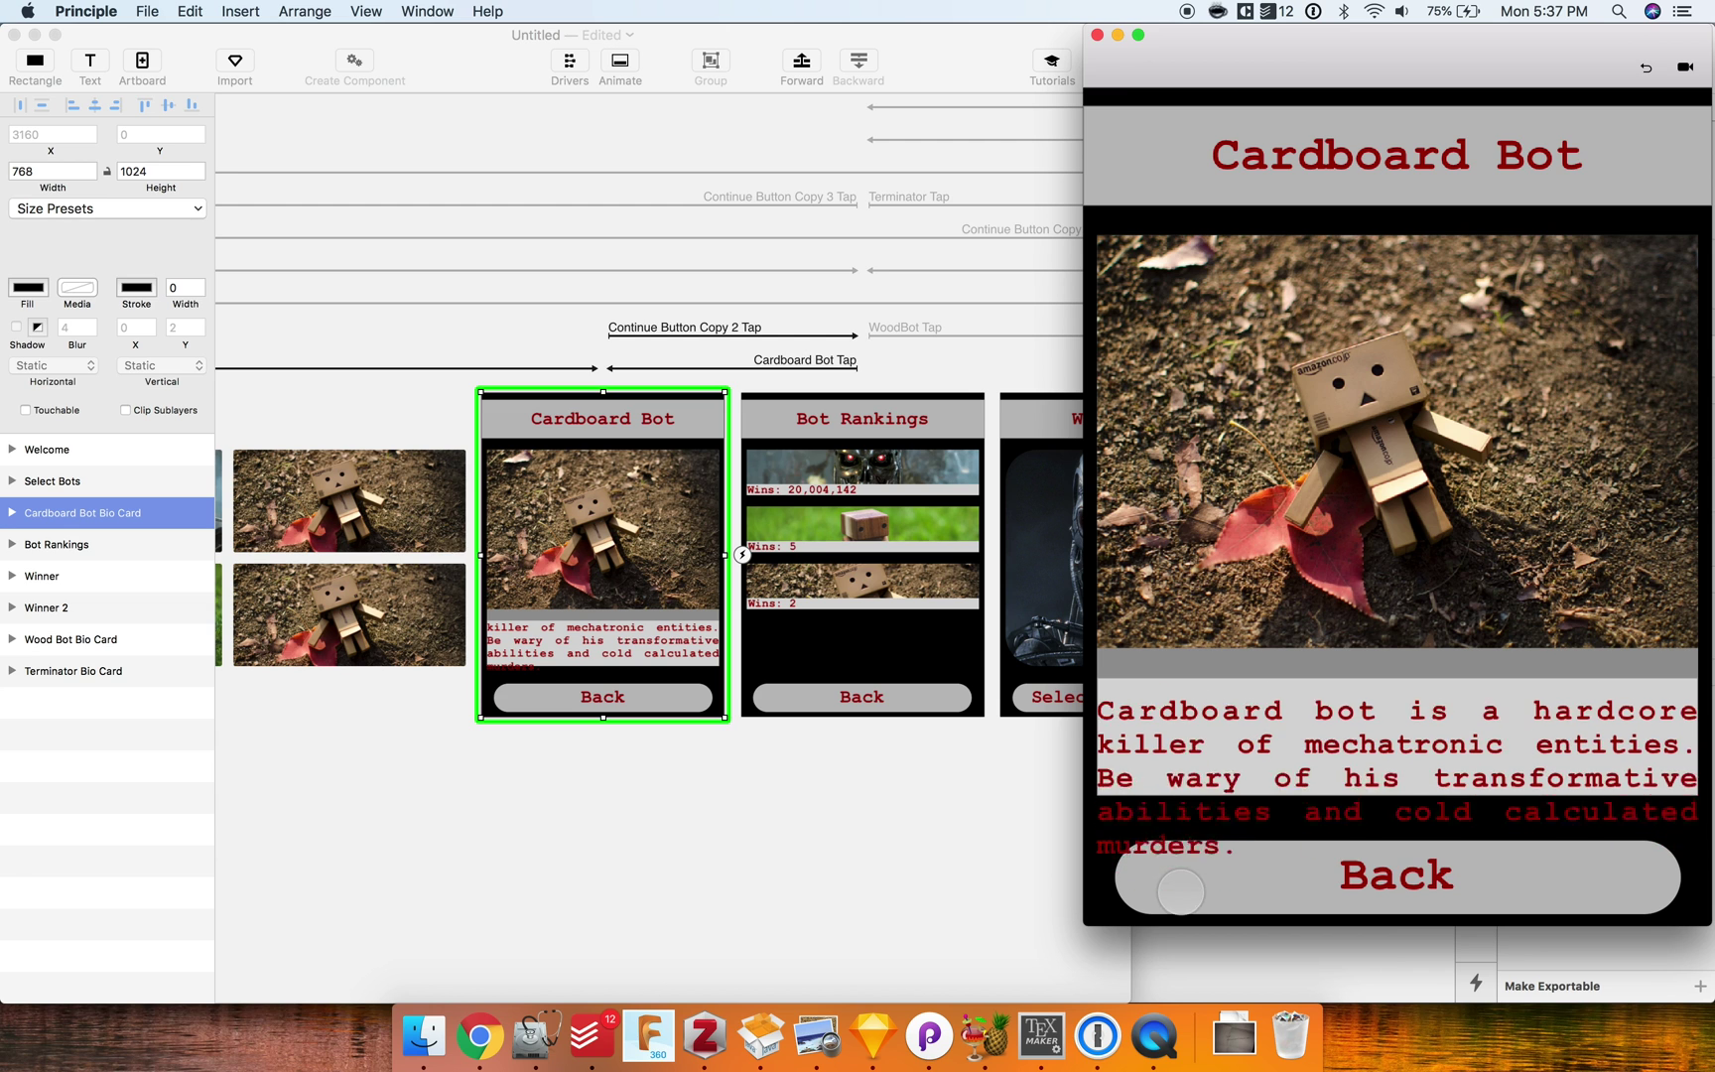
Step: Shorten the Scroll Window group on the Cardboard Bot Bio Card to a height of 144
click(679, 652)
double_click(679, 652)
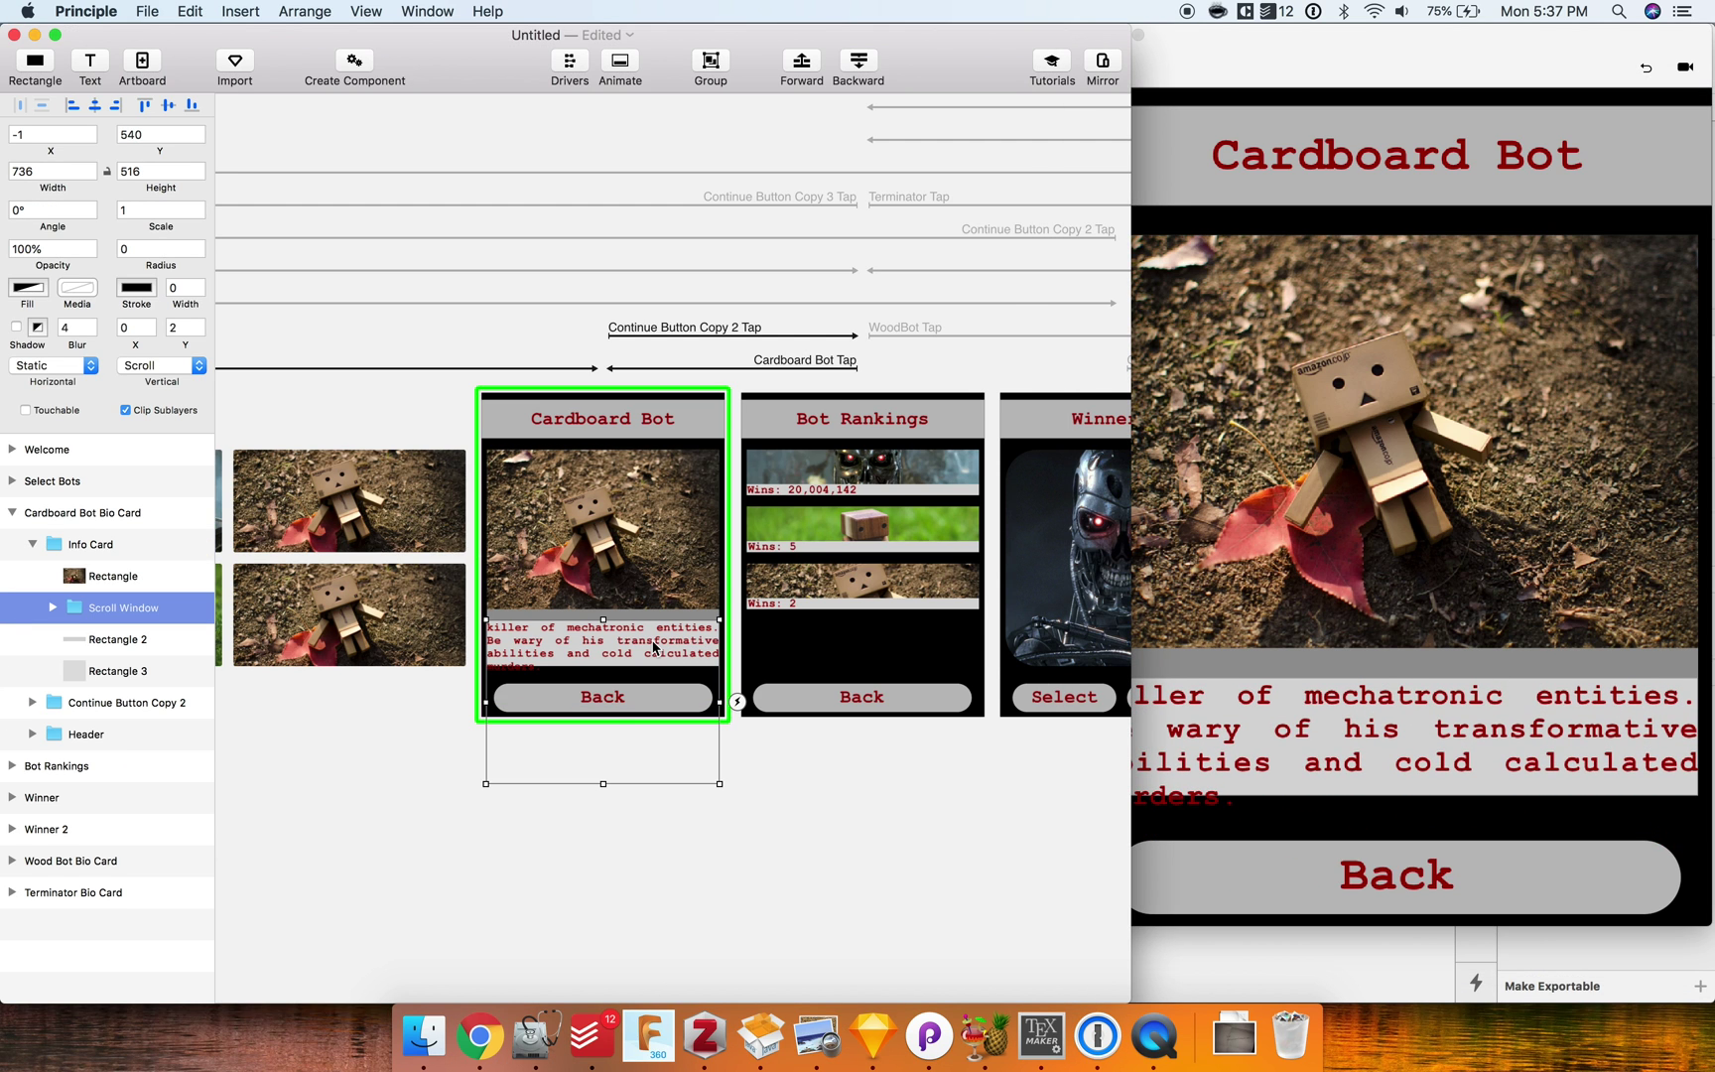
drag(596, 789, 615, 657)
scroll(695, 655, right, 10)
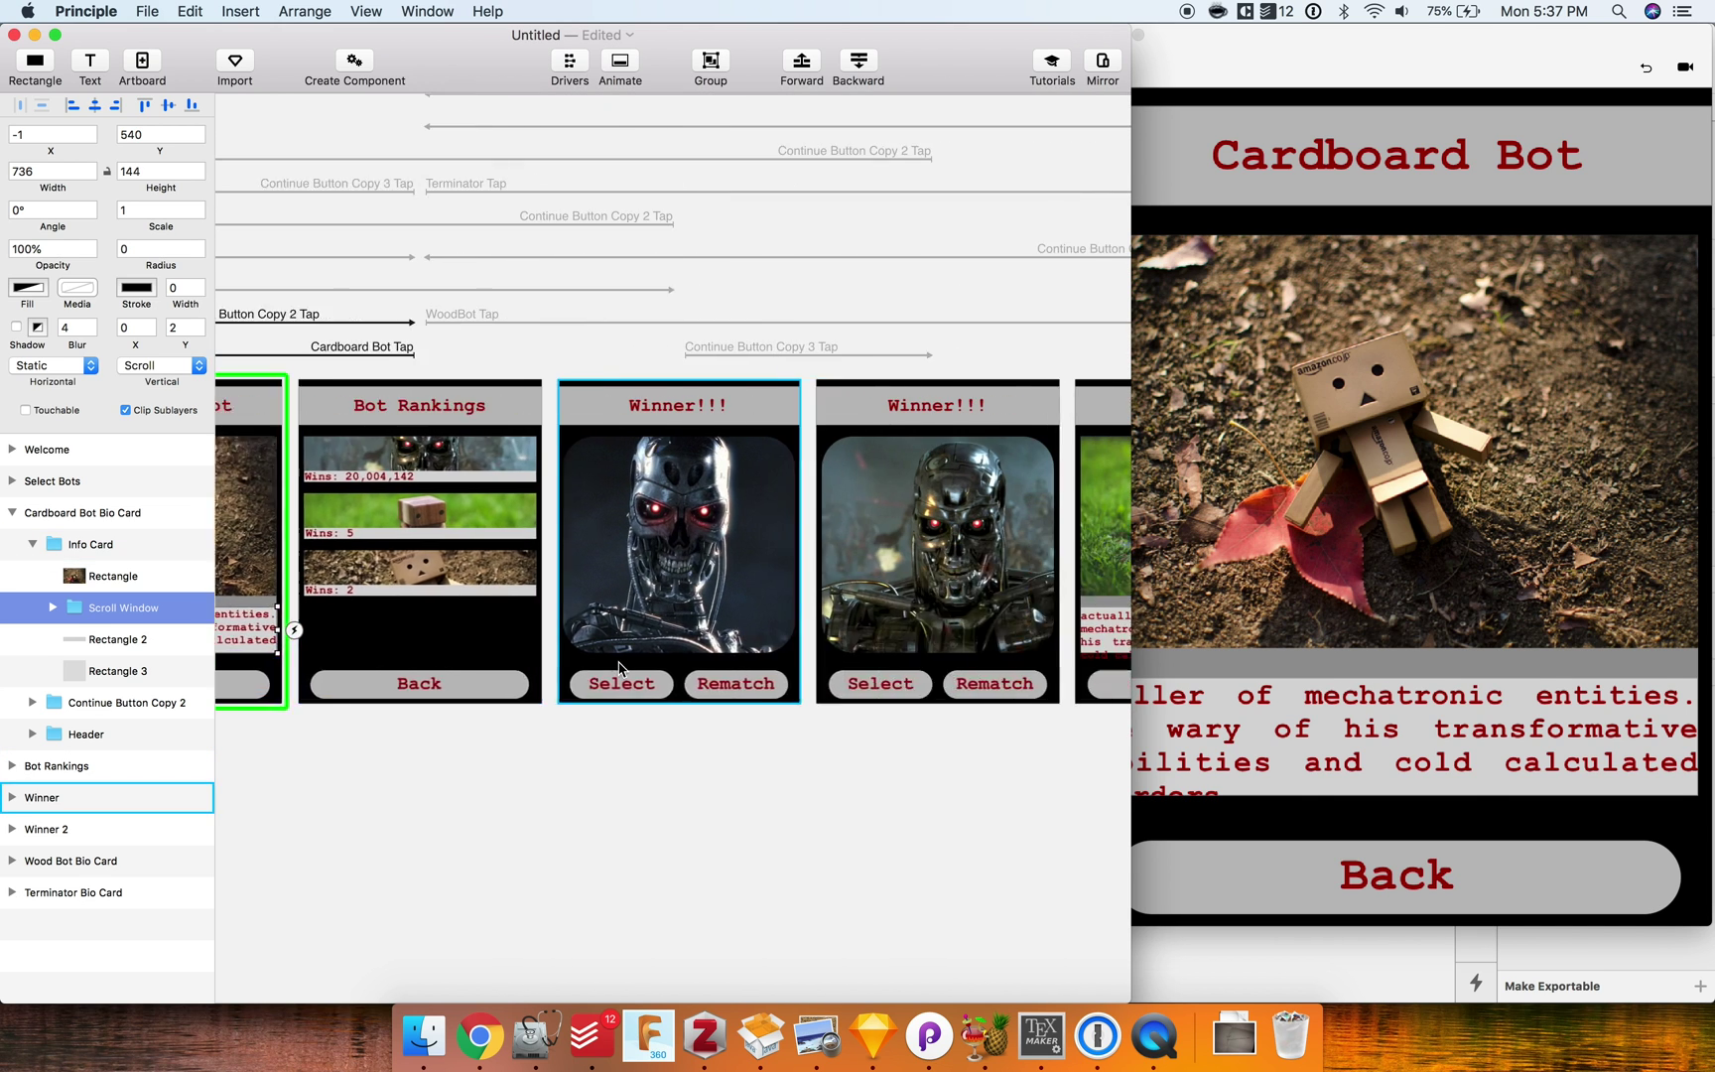
Step: Shorten the Scroll Window group on the Wood Bot Bio Card to a height of 144
click(827, 632)
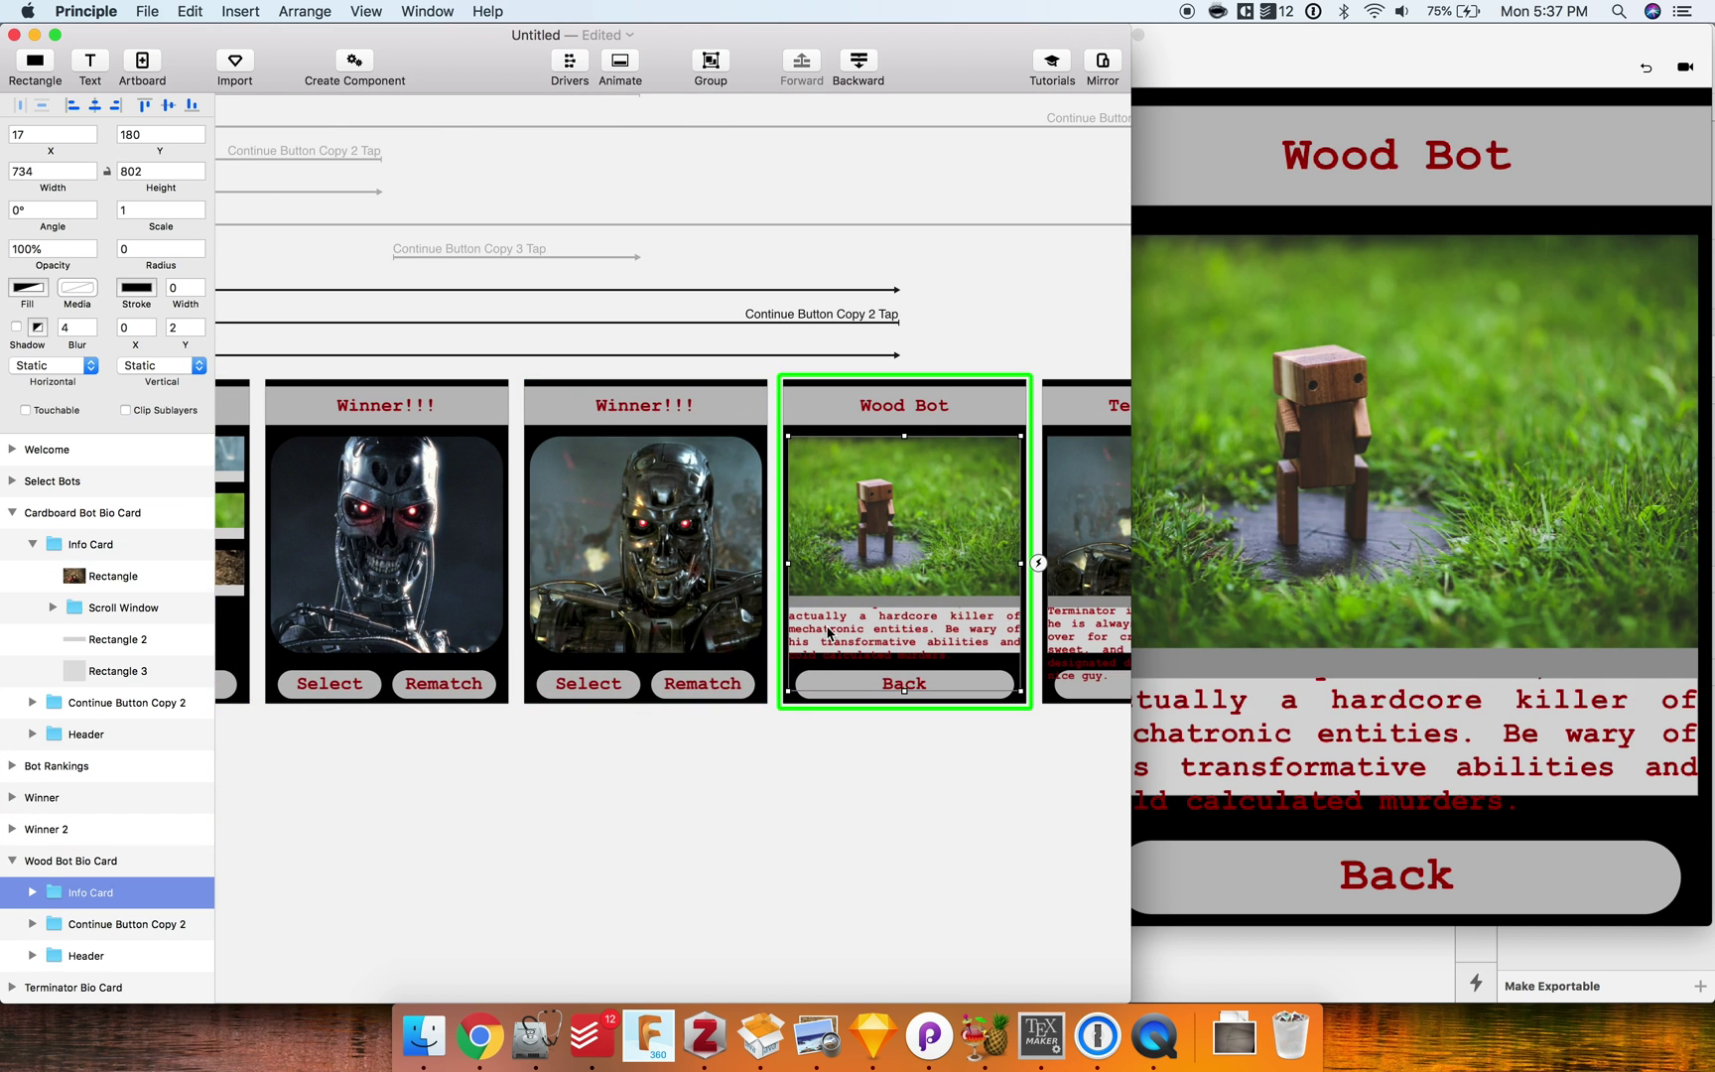
double_click(828, 632)
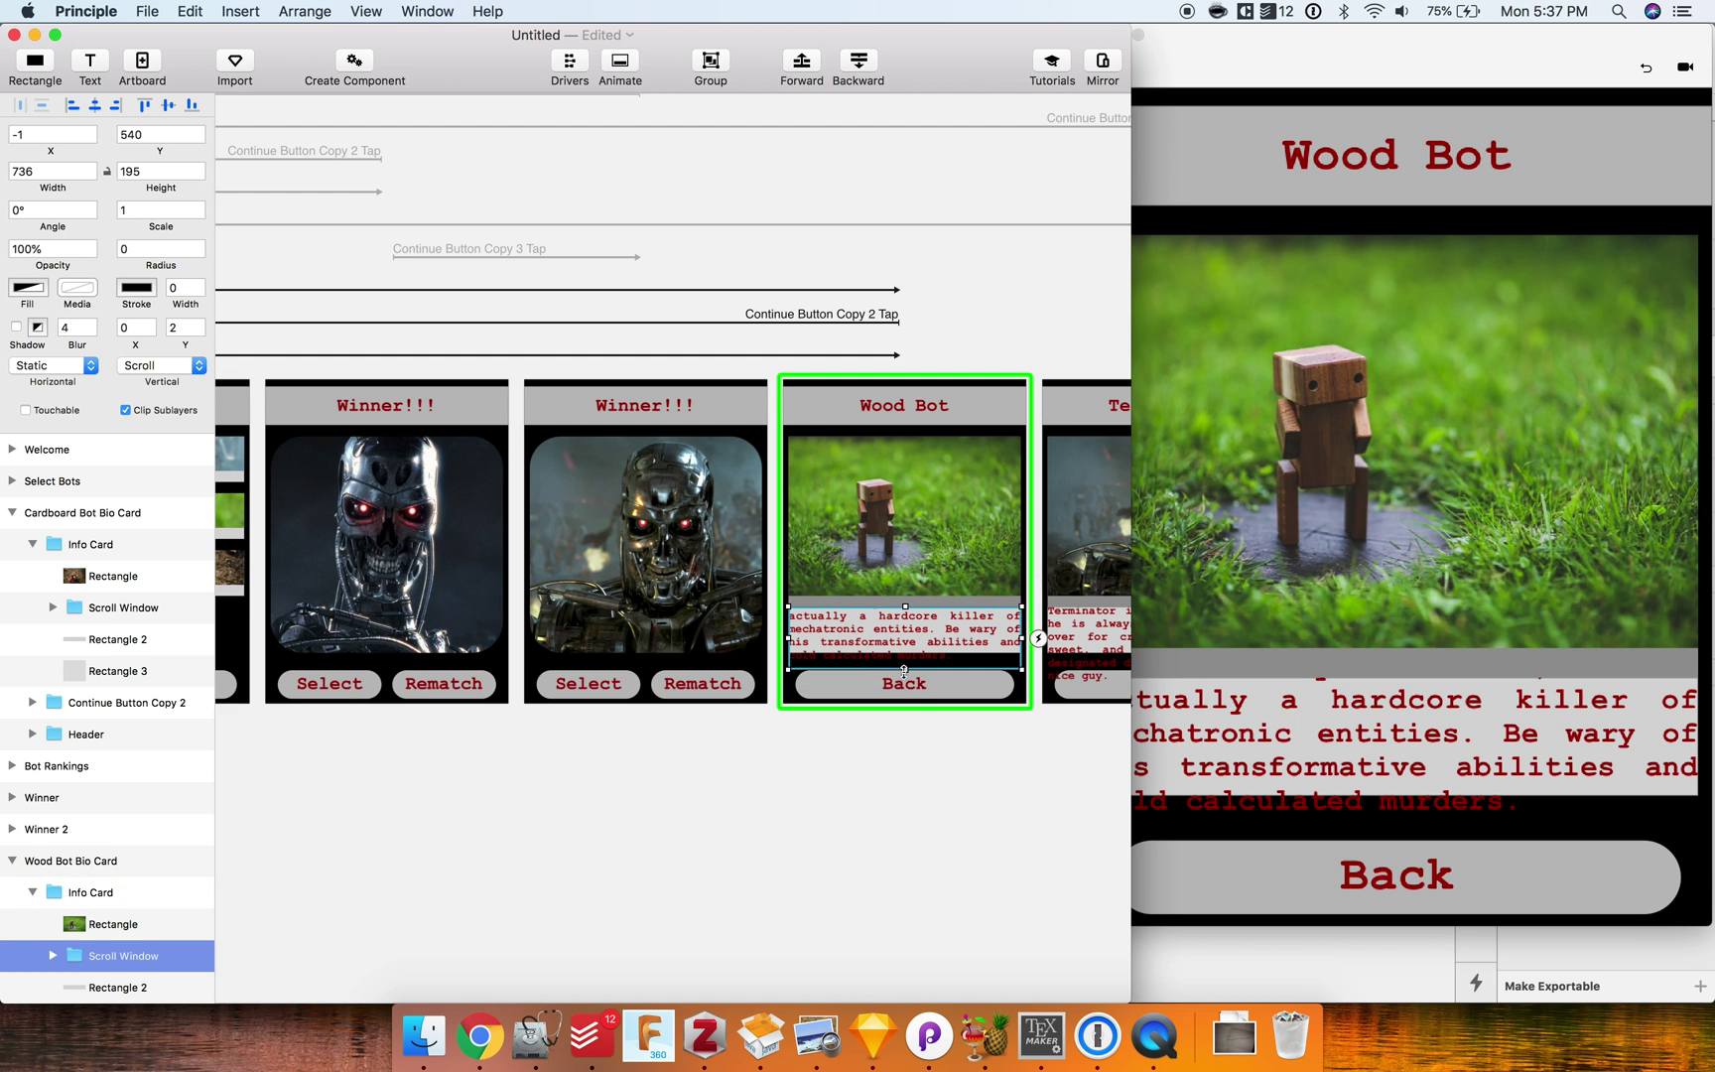
drag(904, 670, 904, 658)
Step: Shorten the Scroll Window group on the Terminator Bio Card to a height of 144 and deselect it
scroll(904, 658, right, 10)
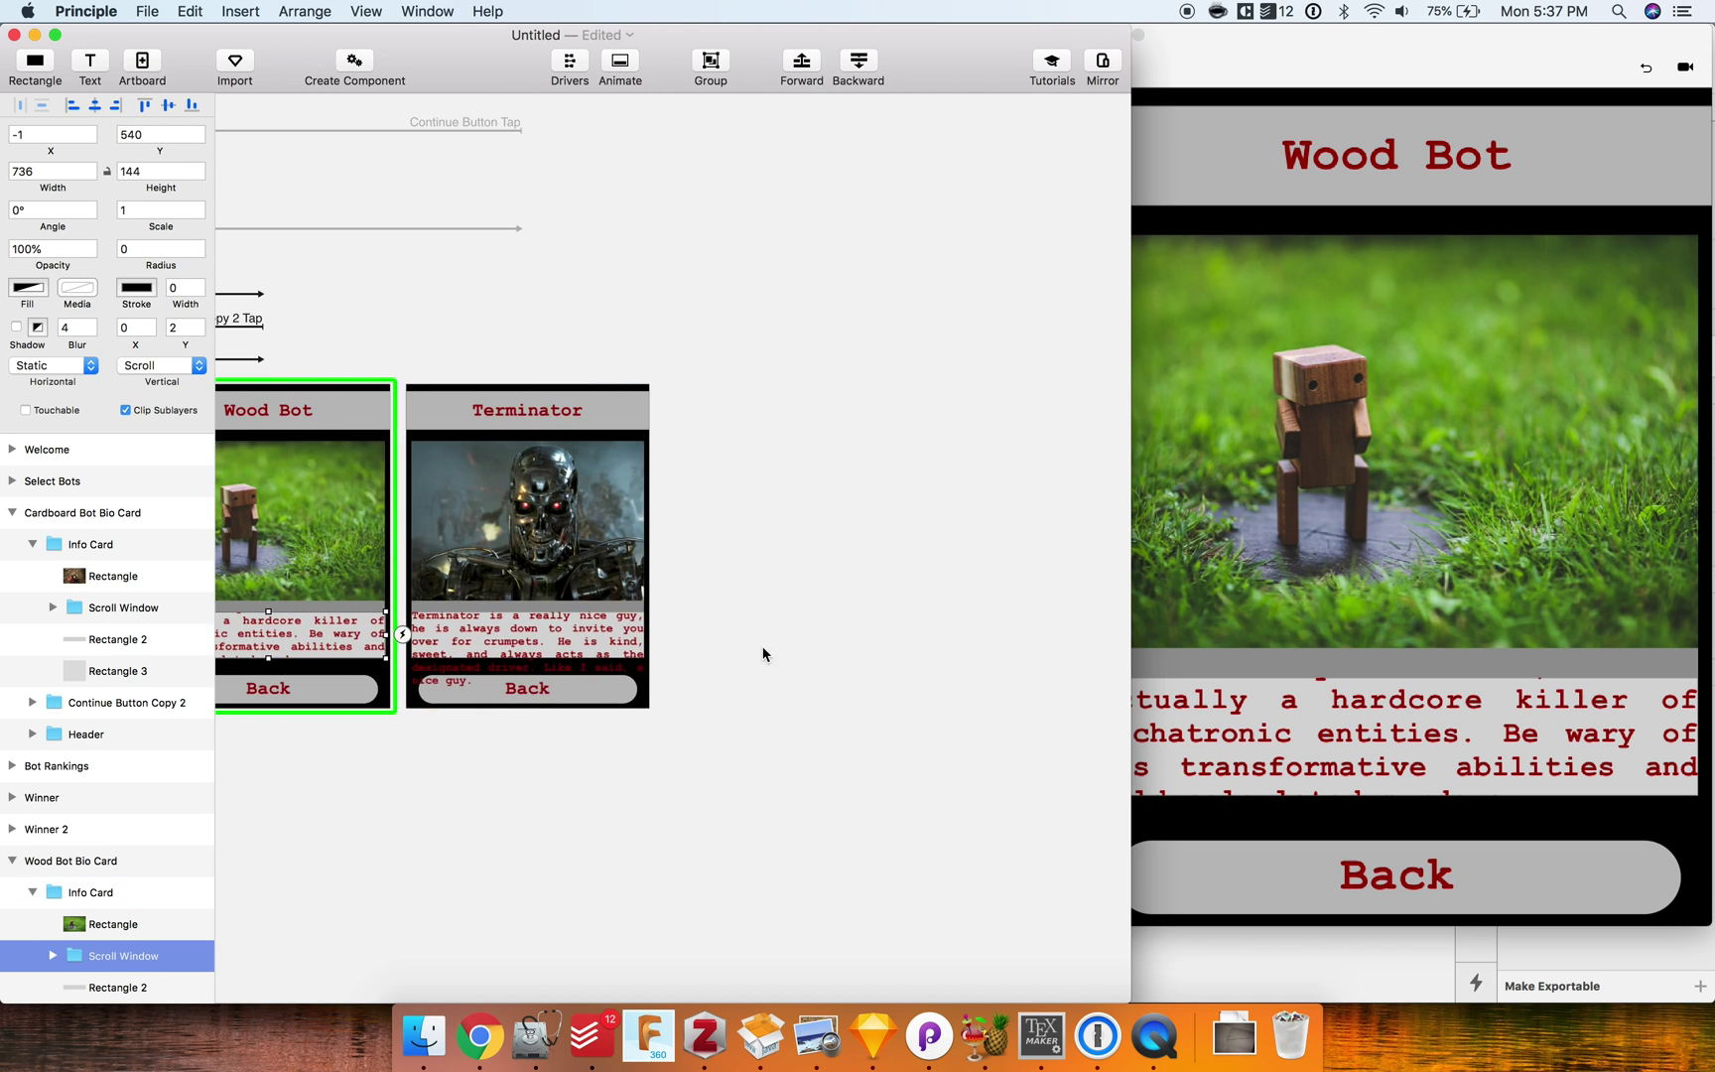
double_click(702, 617)
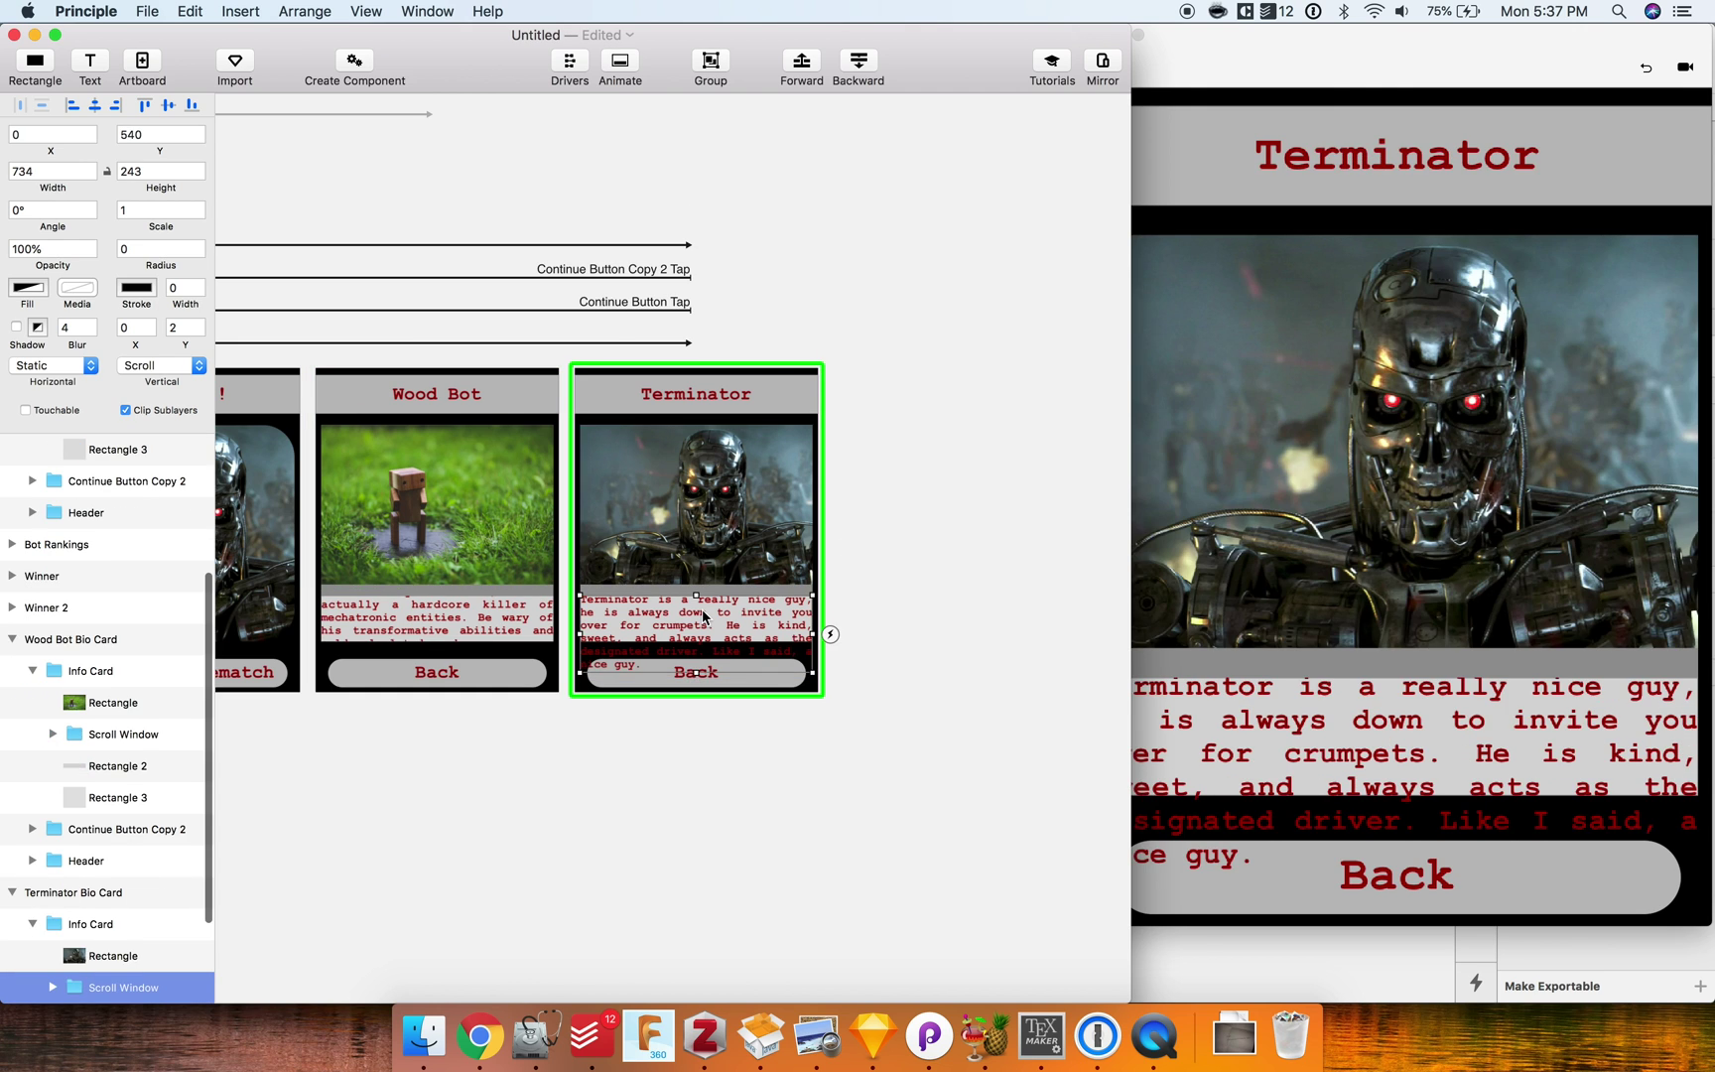
drag(697, 672, 697, 642)
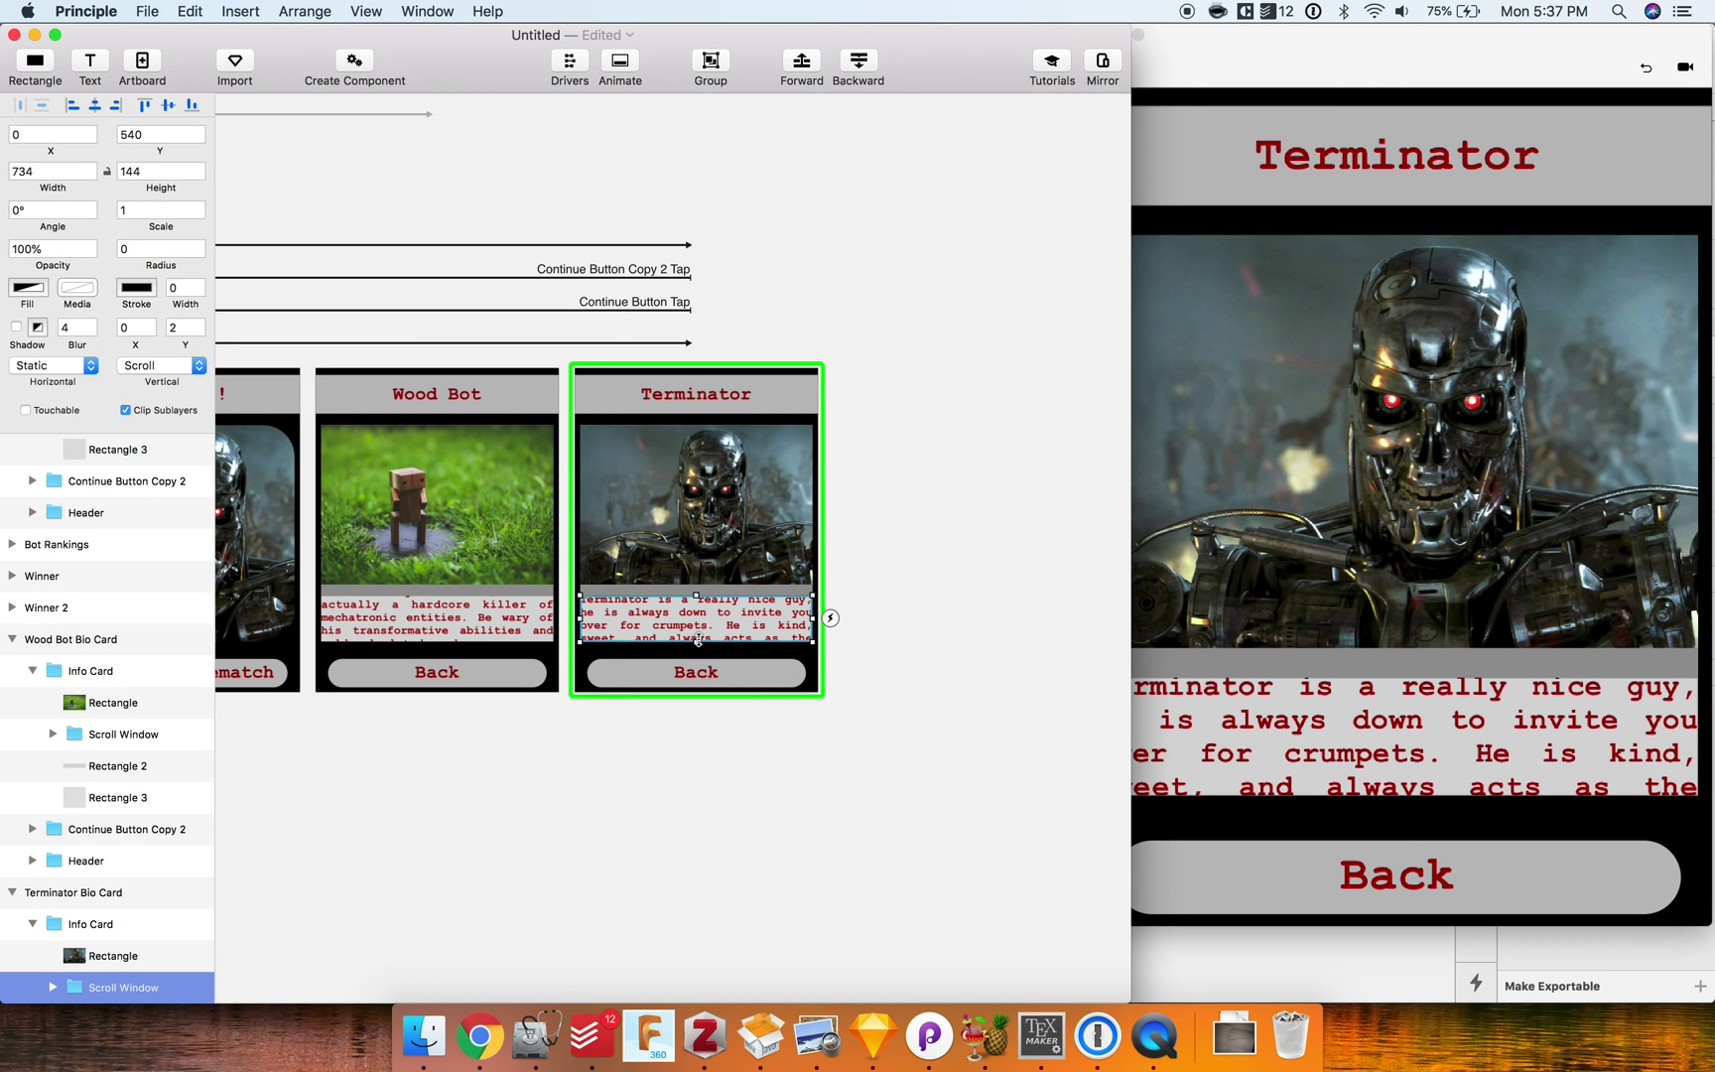
click(956, 699)
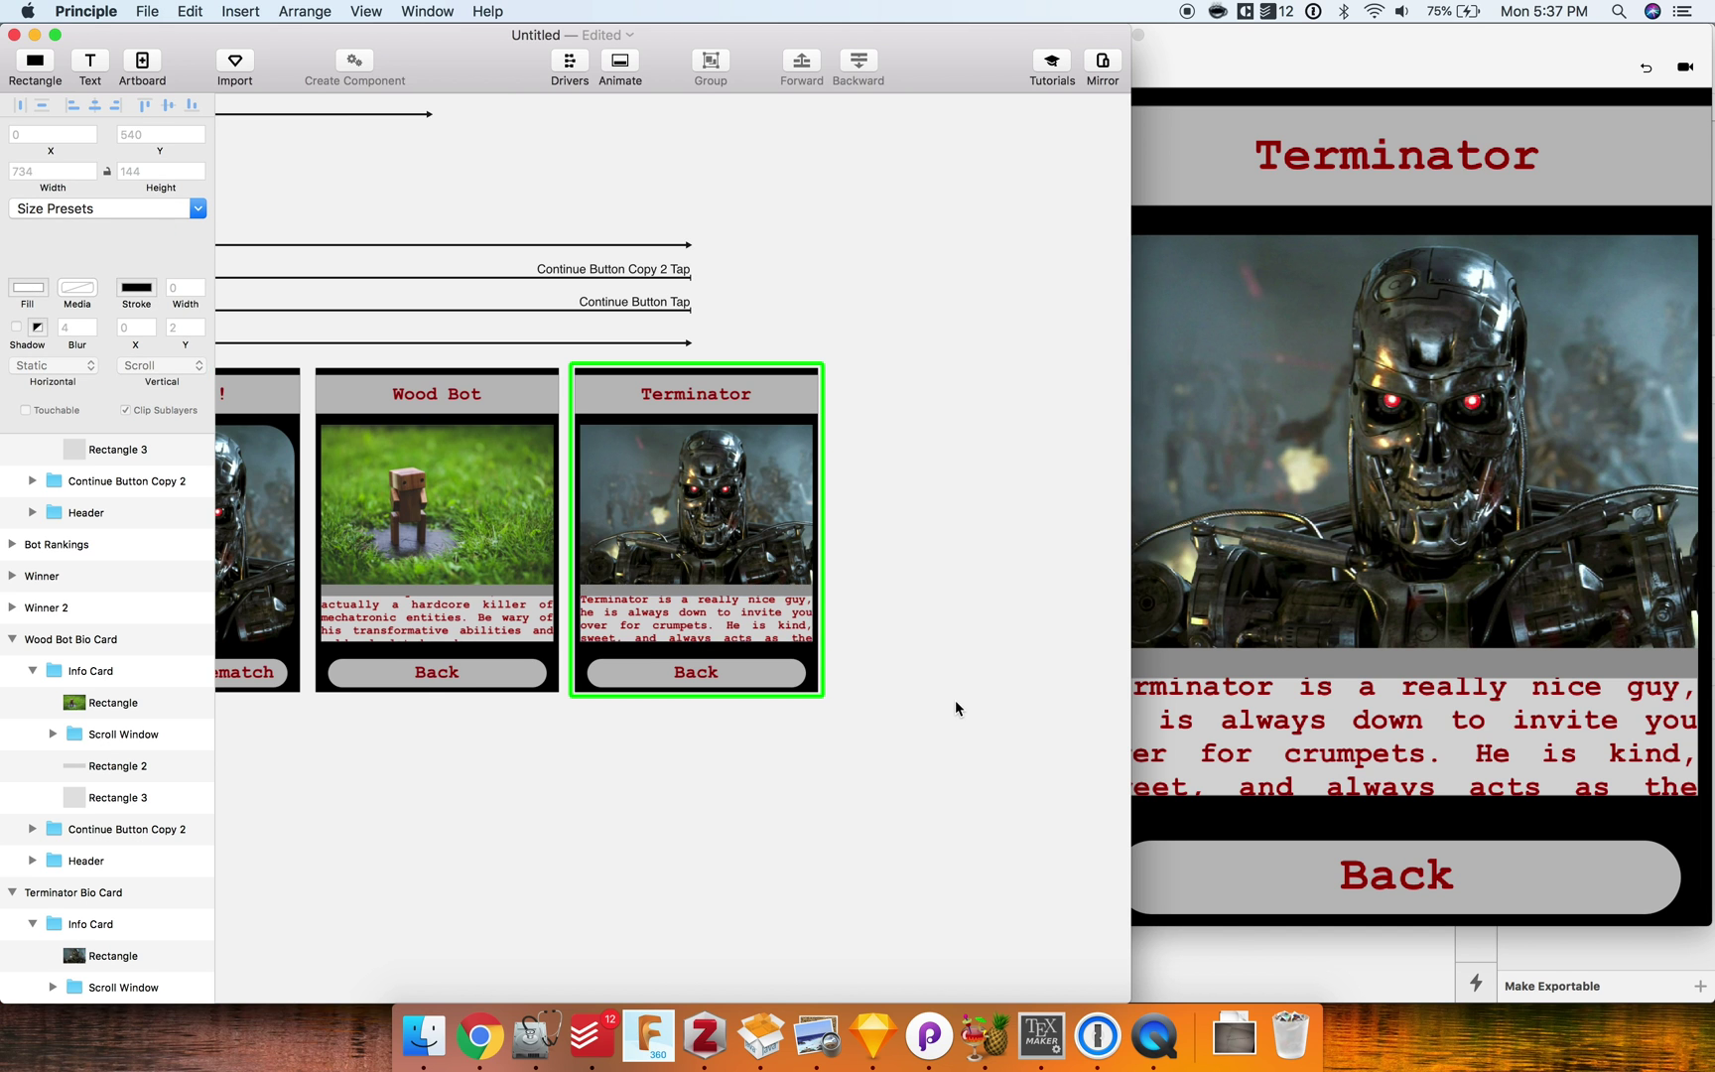
Step: Look over the artboards and examine the upper bot selection strip on the Select Bots artboard
scroll(955, 700, right, 10)
scroll(955, 703, left, 10)
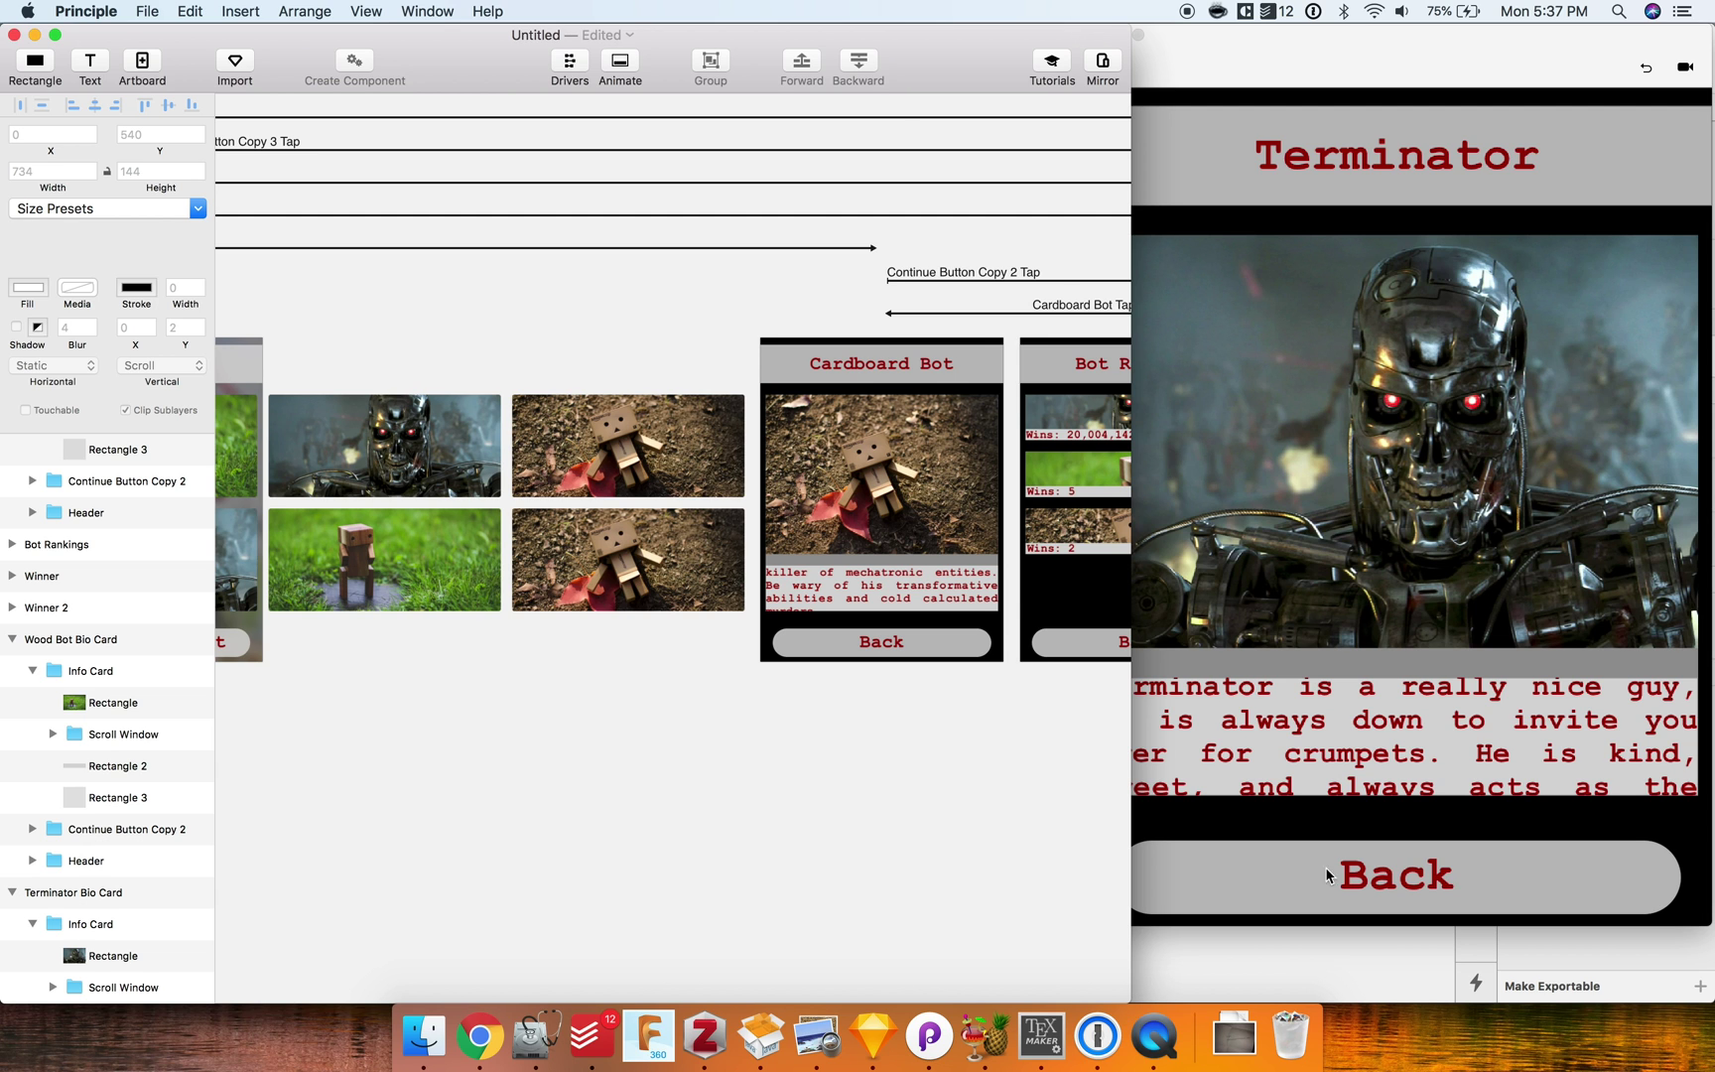
scroll(927, 724, left, 10)
scroll(927, 724, right, 8)
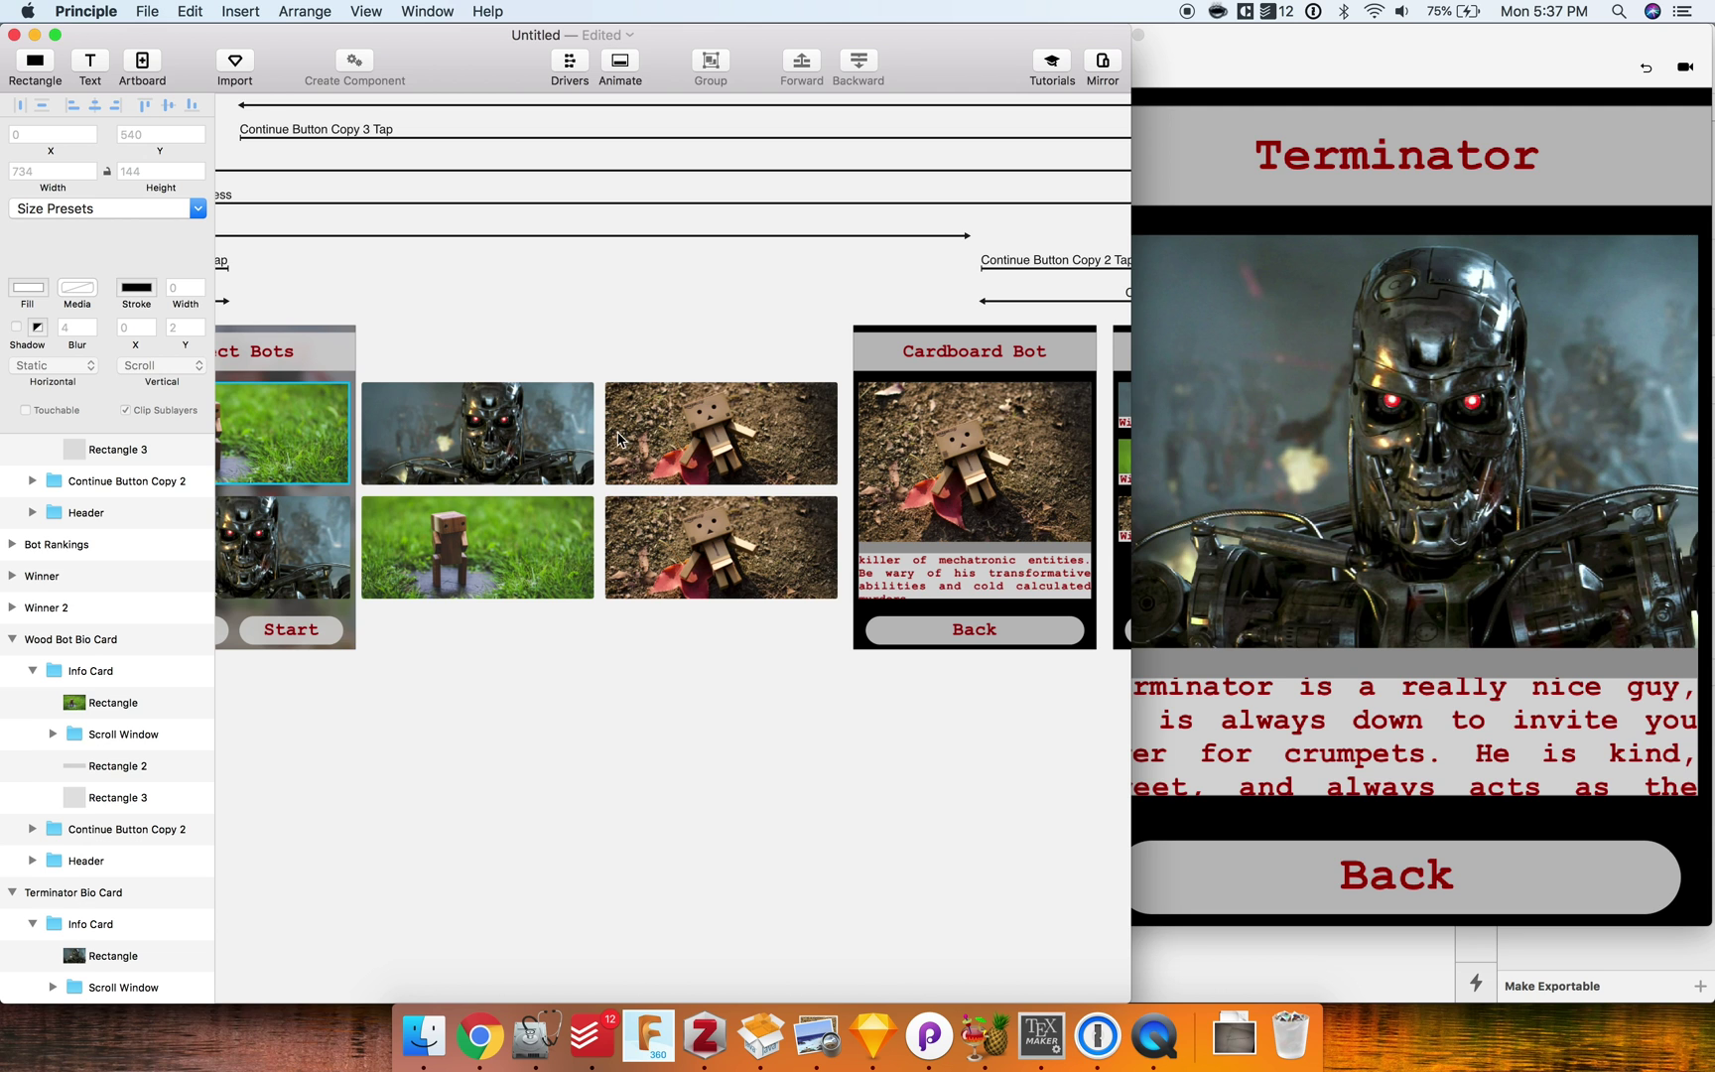
click(341, 447)
scroll(462, 471, left, 8)
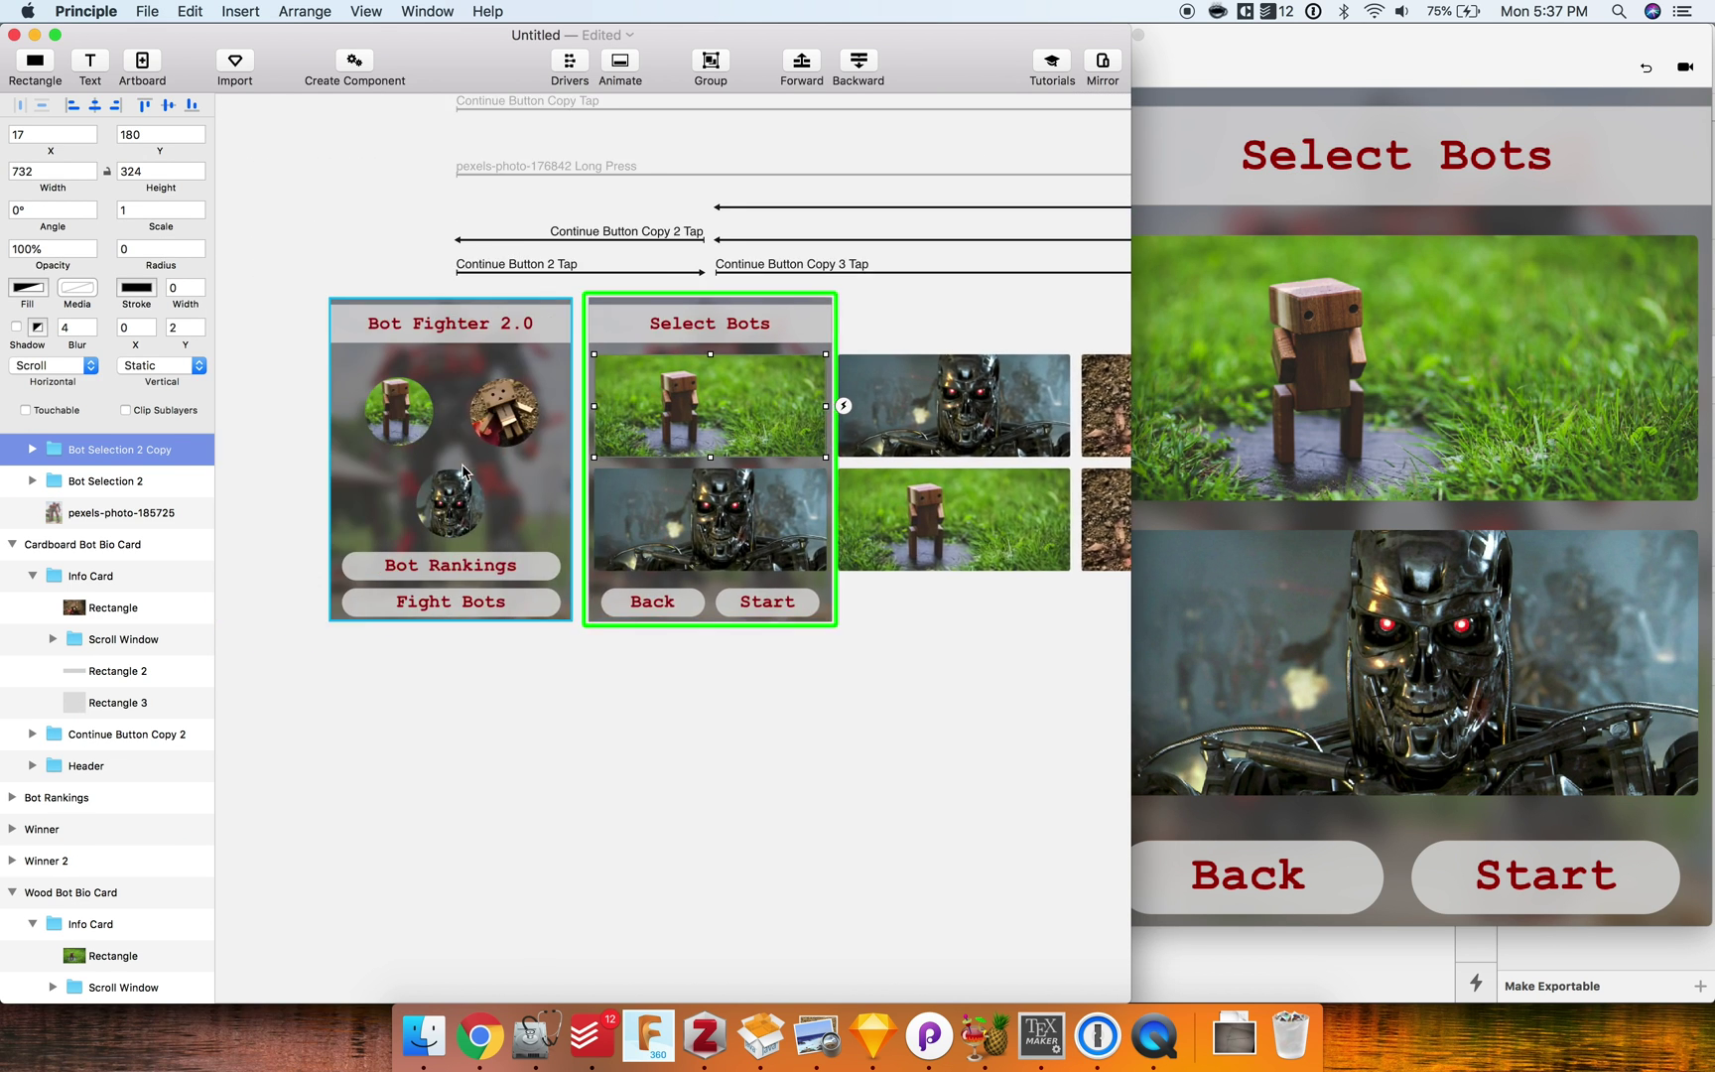
scroll(463, 471, right, 8)
drag(503, 416, 506, 454)
click(754, 712)
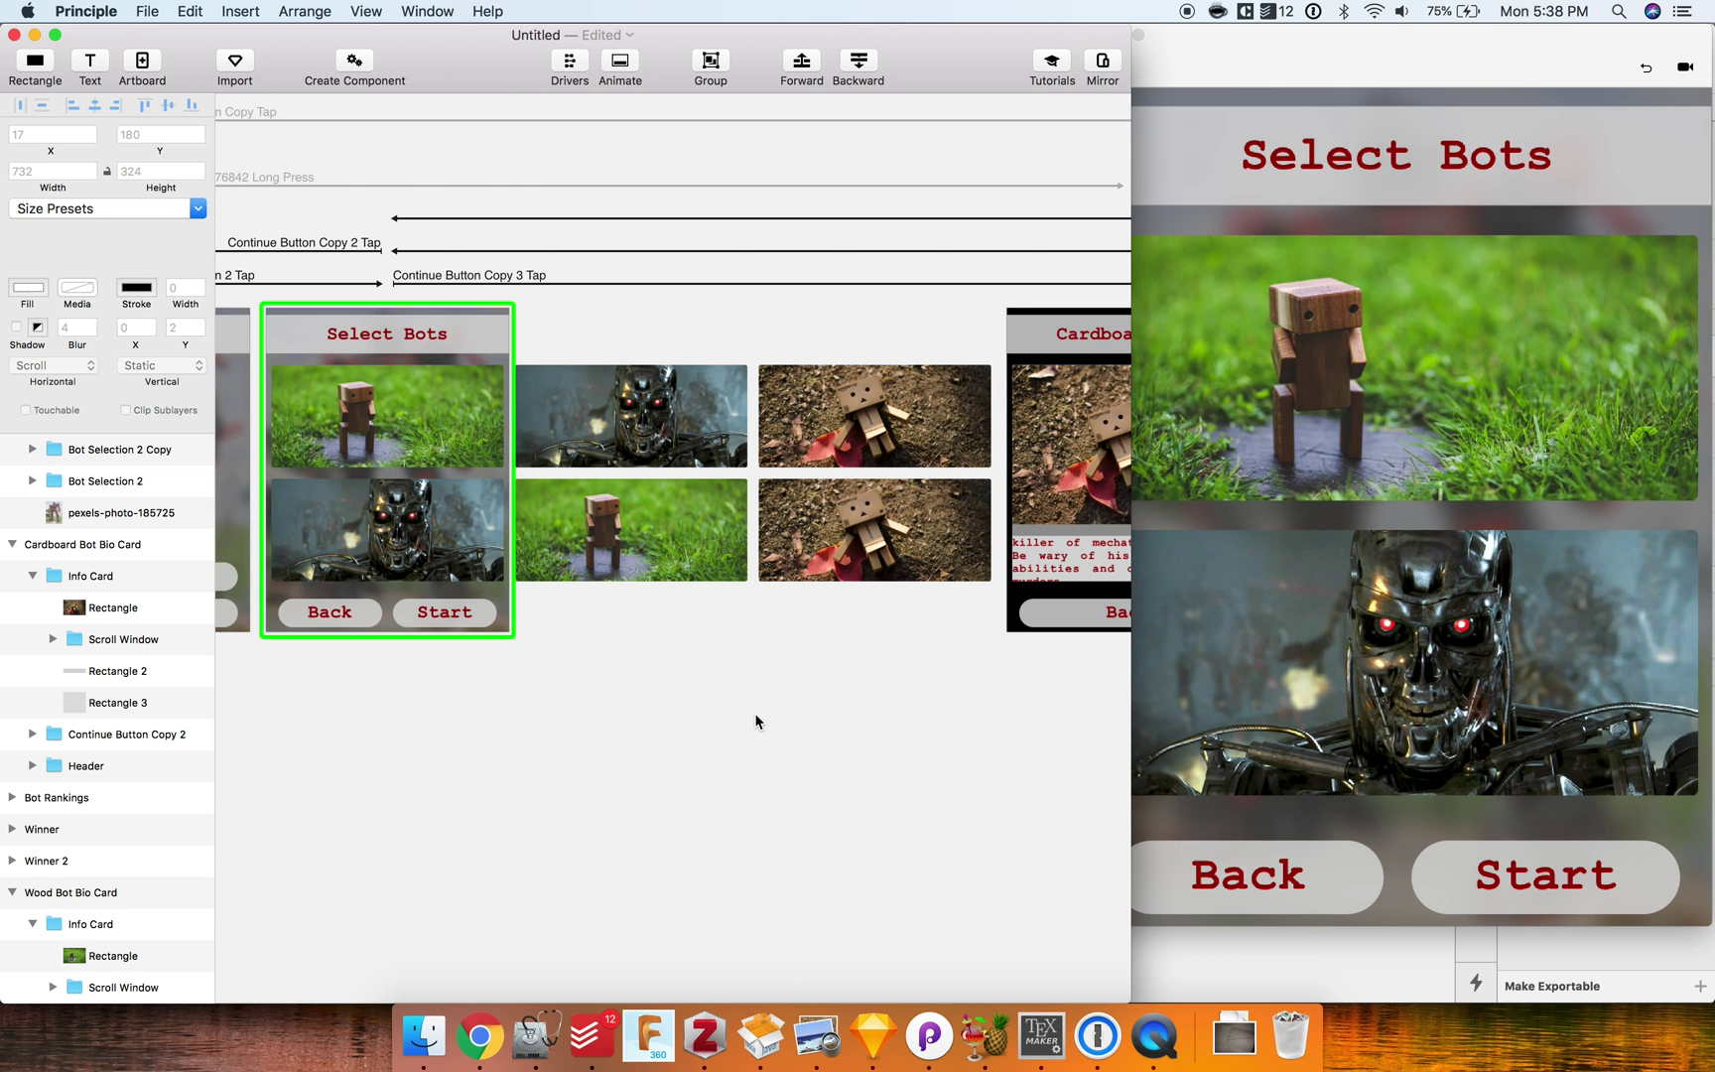
Step: Preview the Cardboard Bot Bio Card and test scrolling its bio text through to the end
scroll(754, 712, right, 10)
click(767, 468)
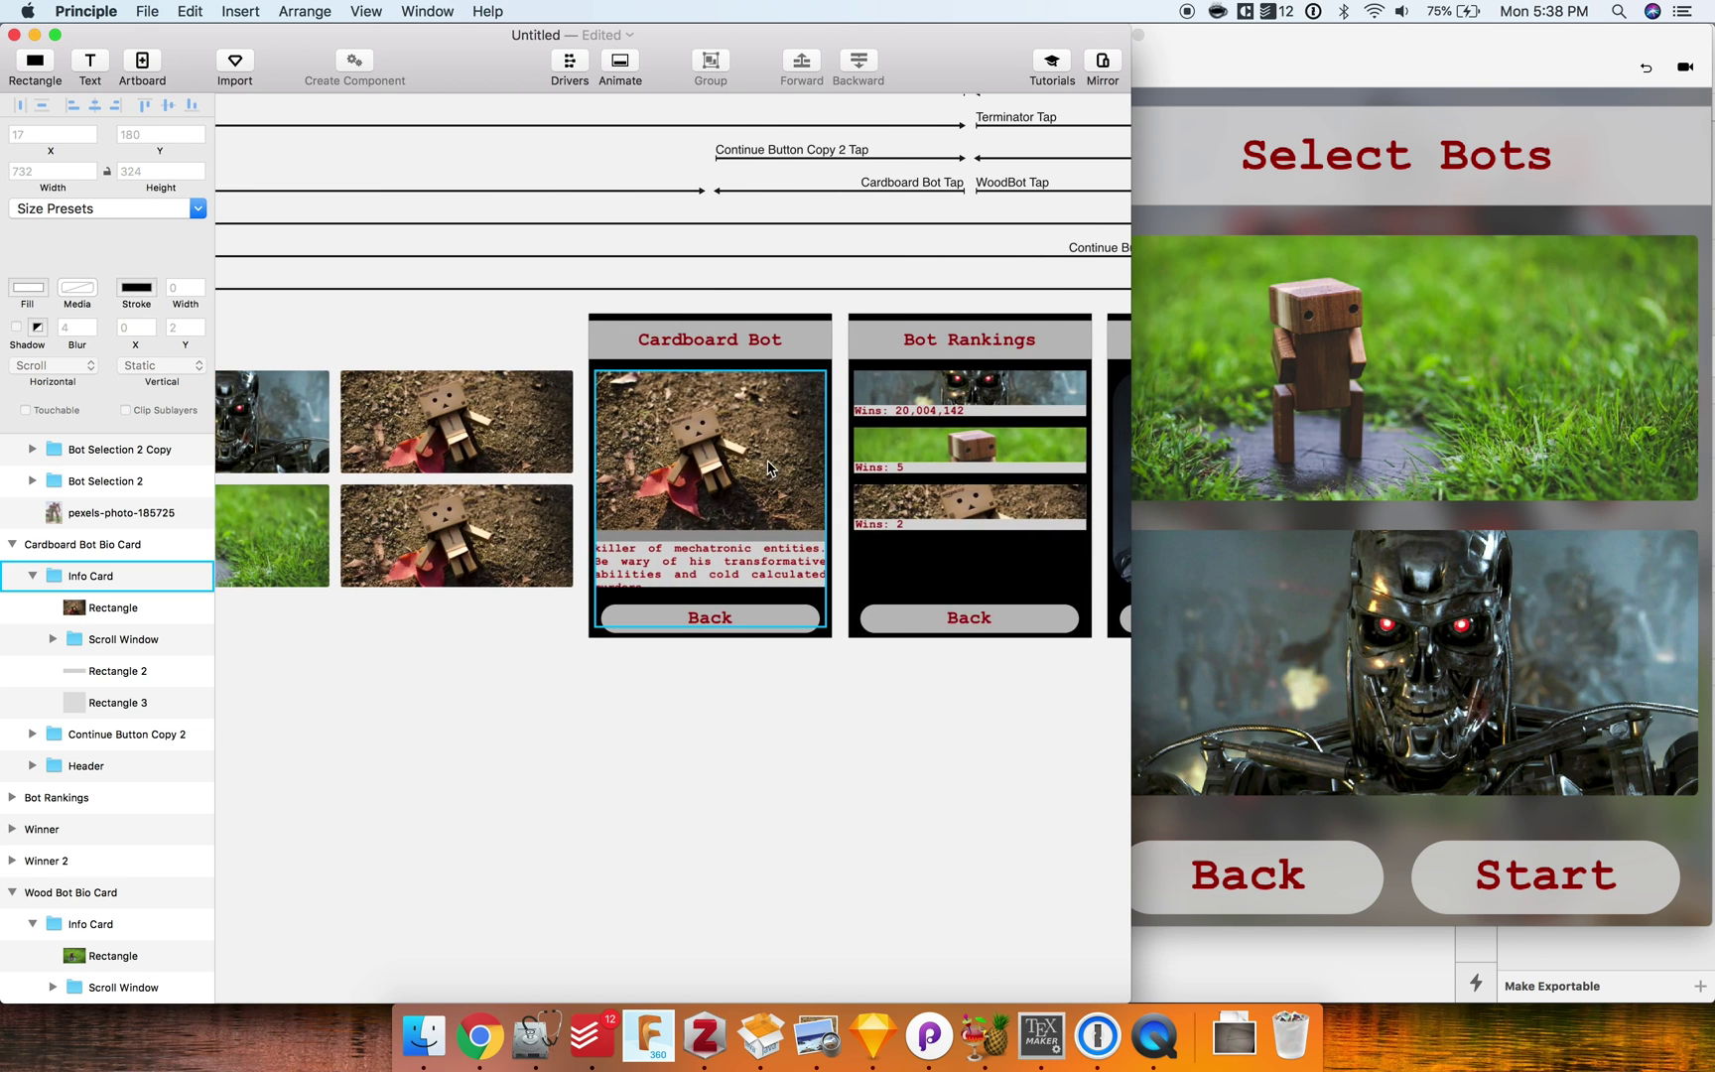
click(765, 335)
click(777, 320)
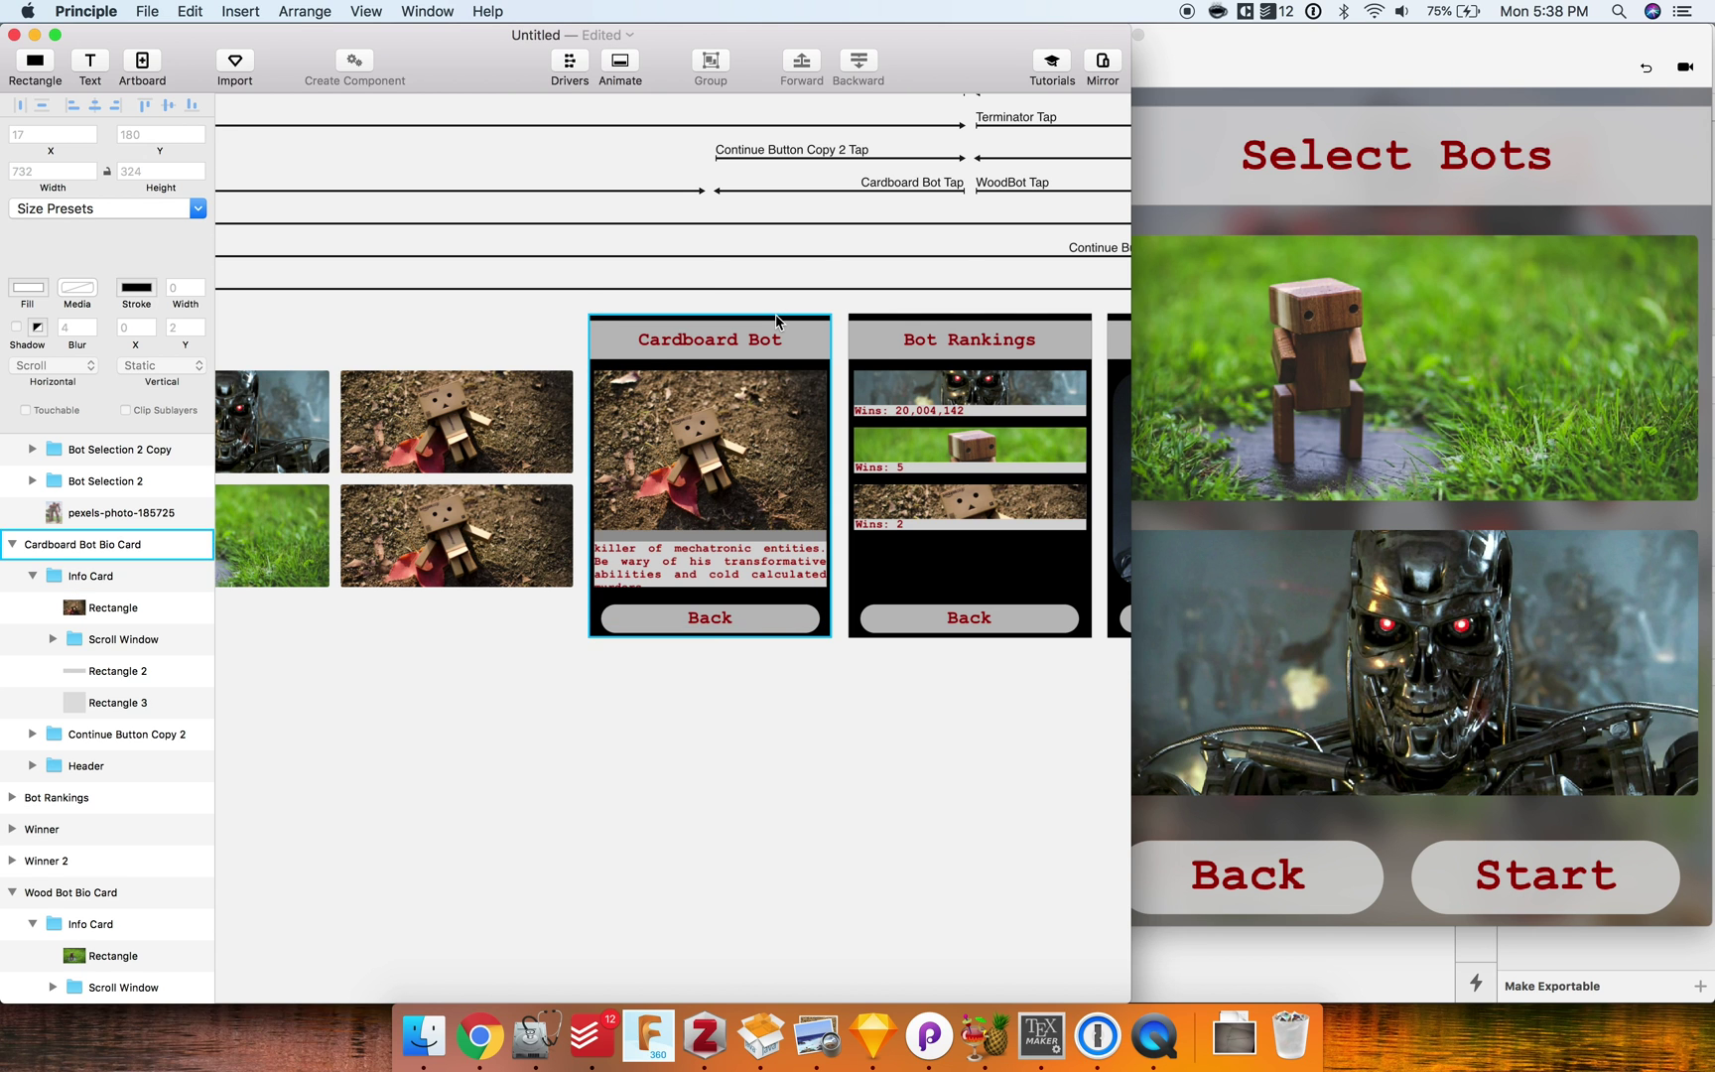
click(779, 320)
mouse_move(1427, 765)
mouse_down()
mouse_move(1418, 678)
mouse_move(1408, 844)
mouse_move(1408, 707)
mouse_move(1409, 791)
mouse_move(1409, 756)
mouse_up()
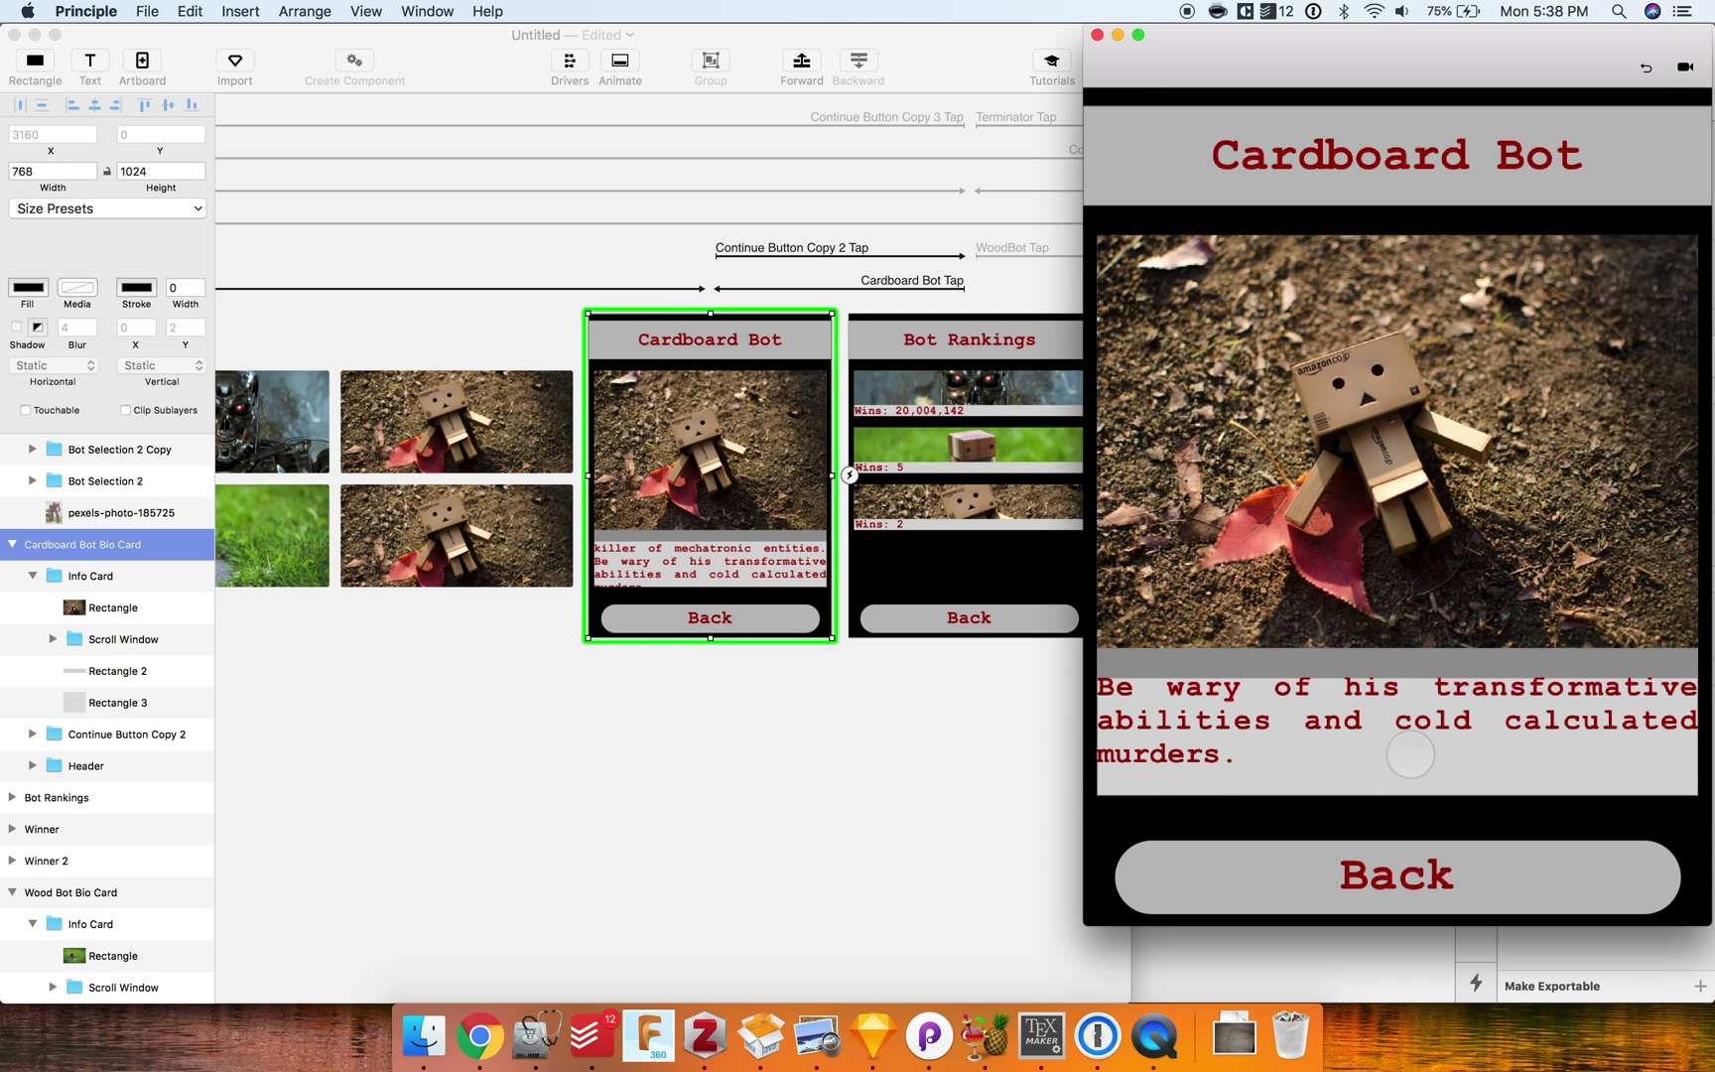
Step: Preview the Terminator Bio Card and test scrolling its bio text down and back up
scroll(877, 728, right, 15)
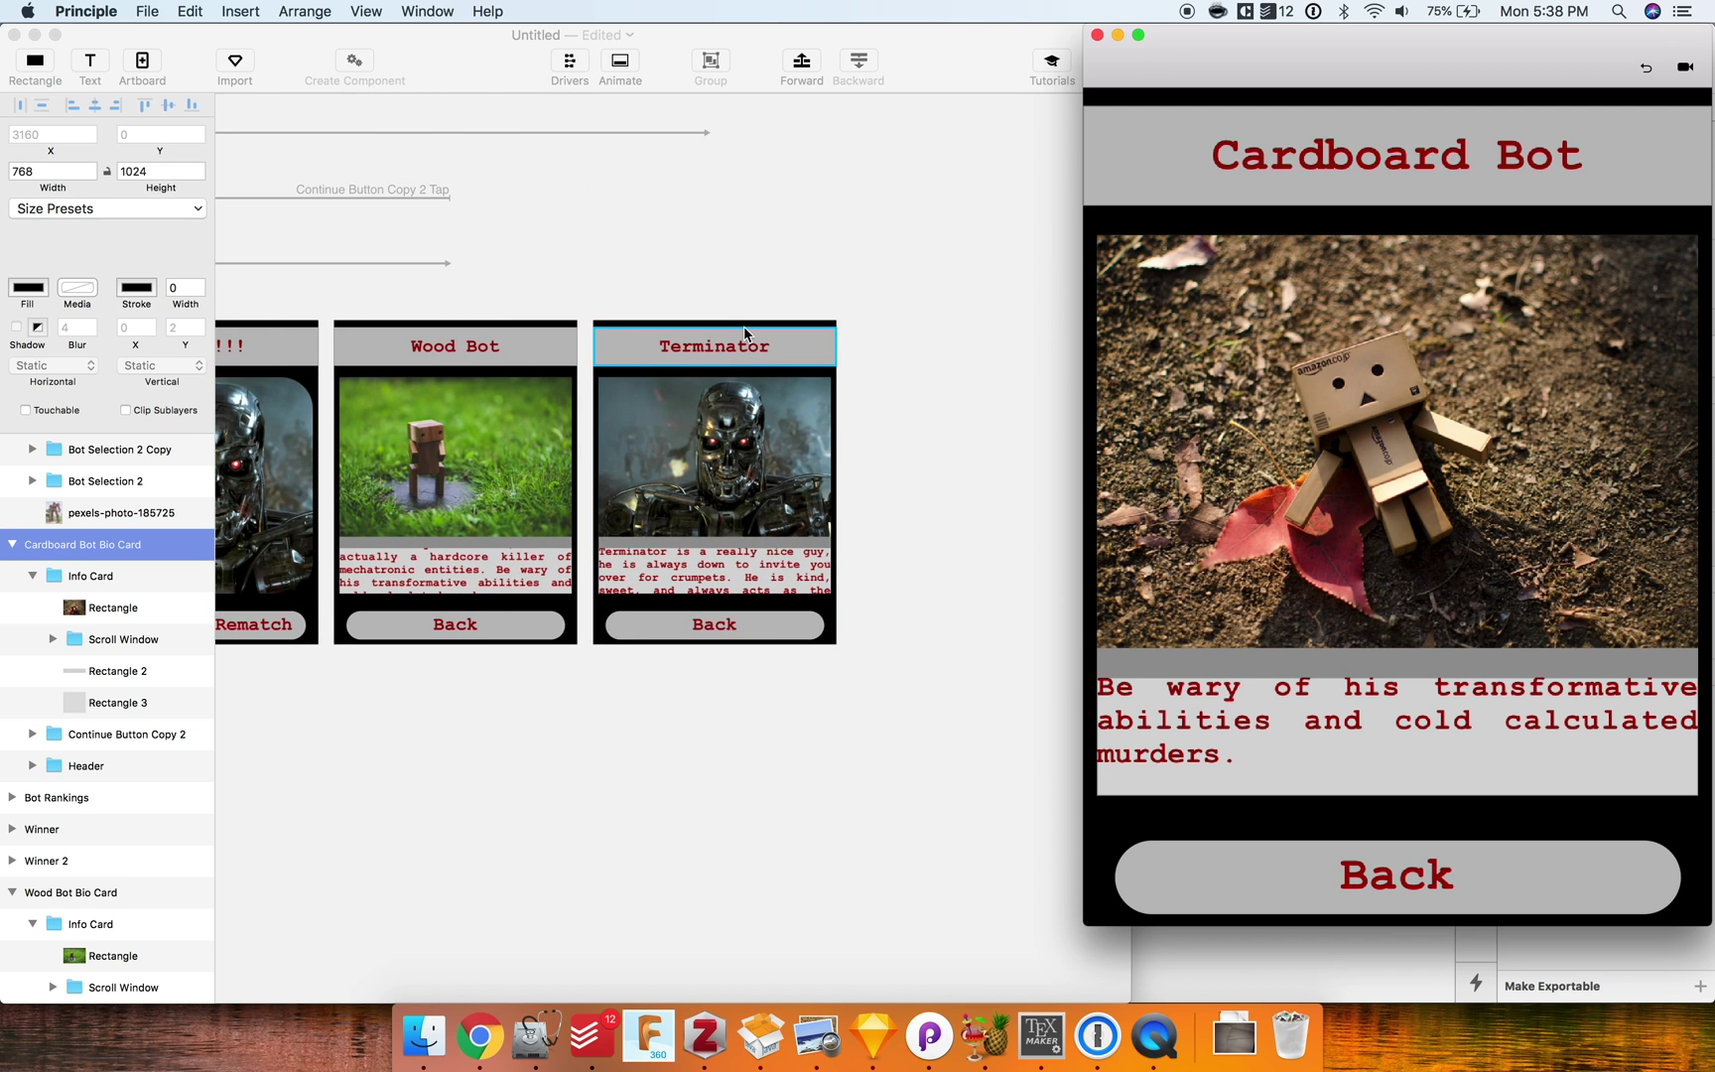
click(744, 334)
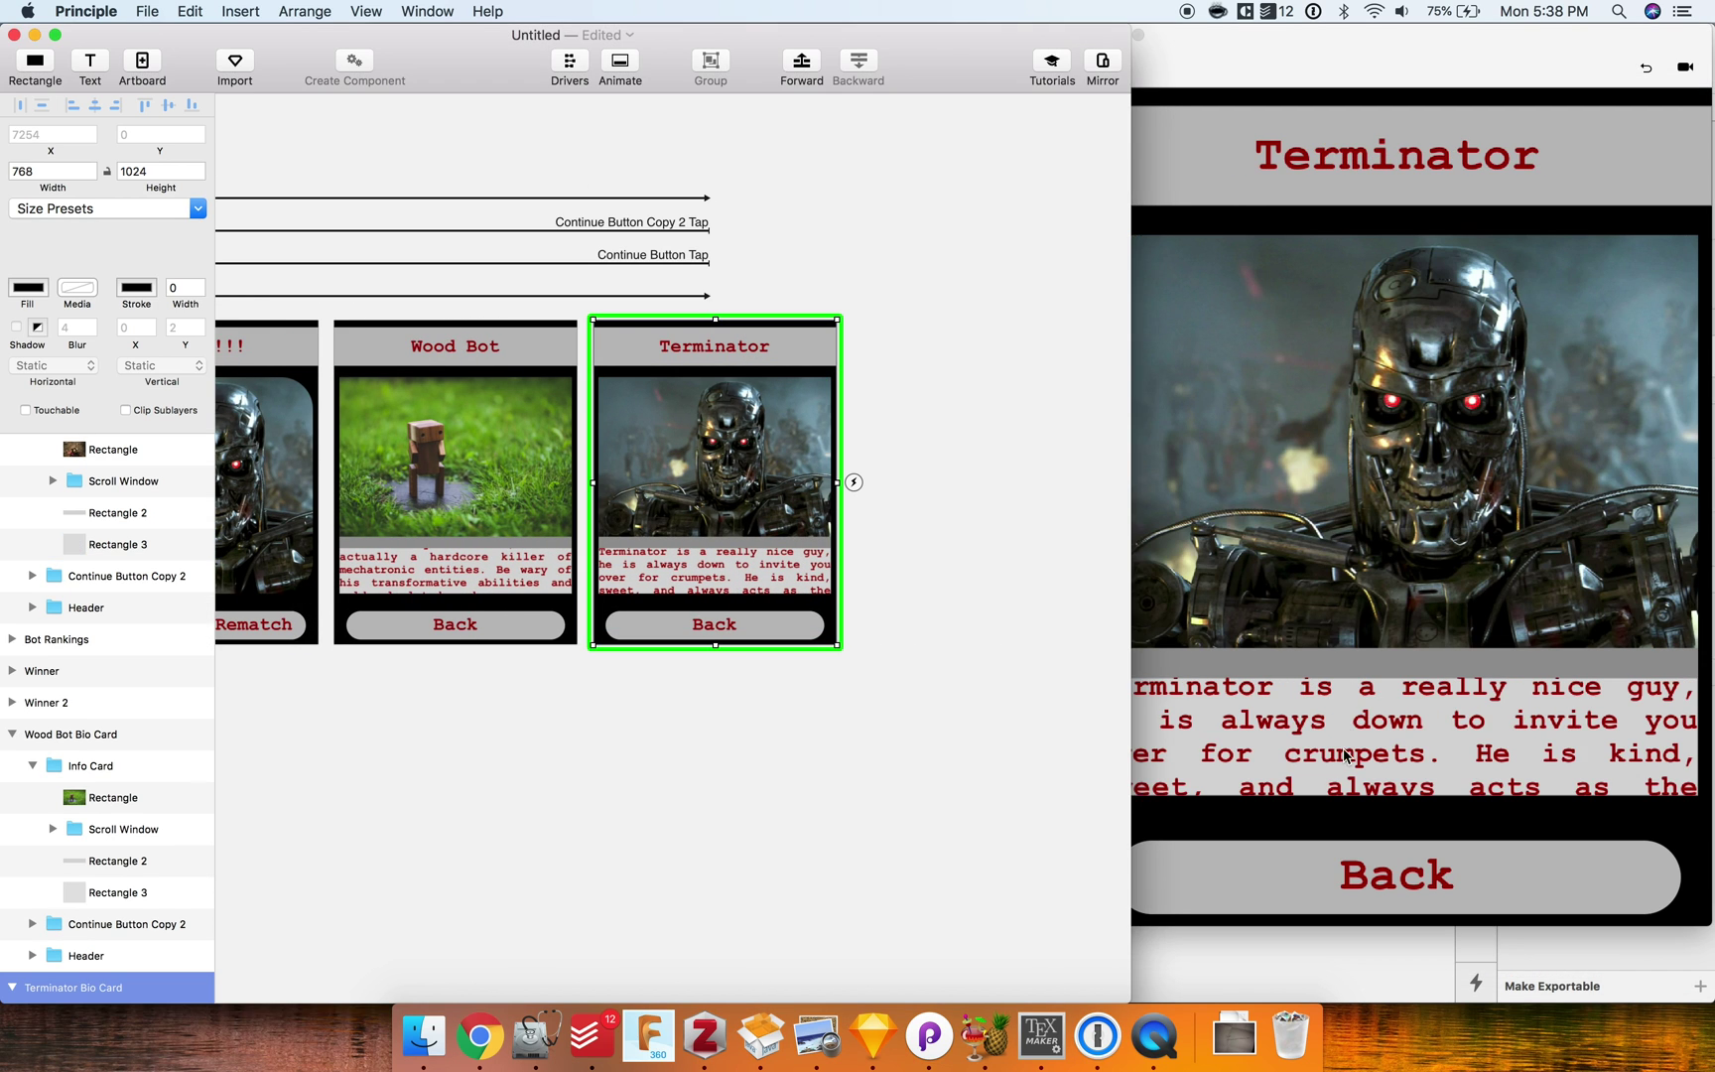
scroll(1333, 695, down, 3)
scroll(1333, 695, down, 3)
scroll(1321, 660, up, 5)
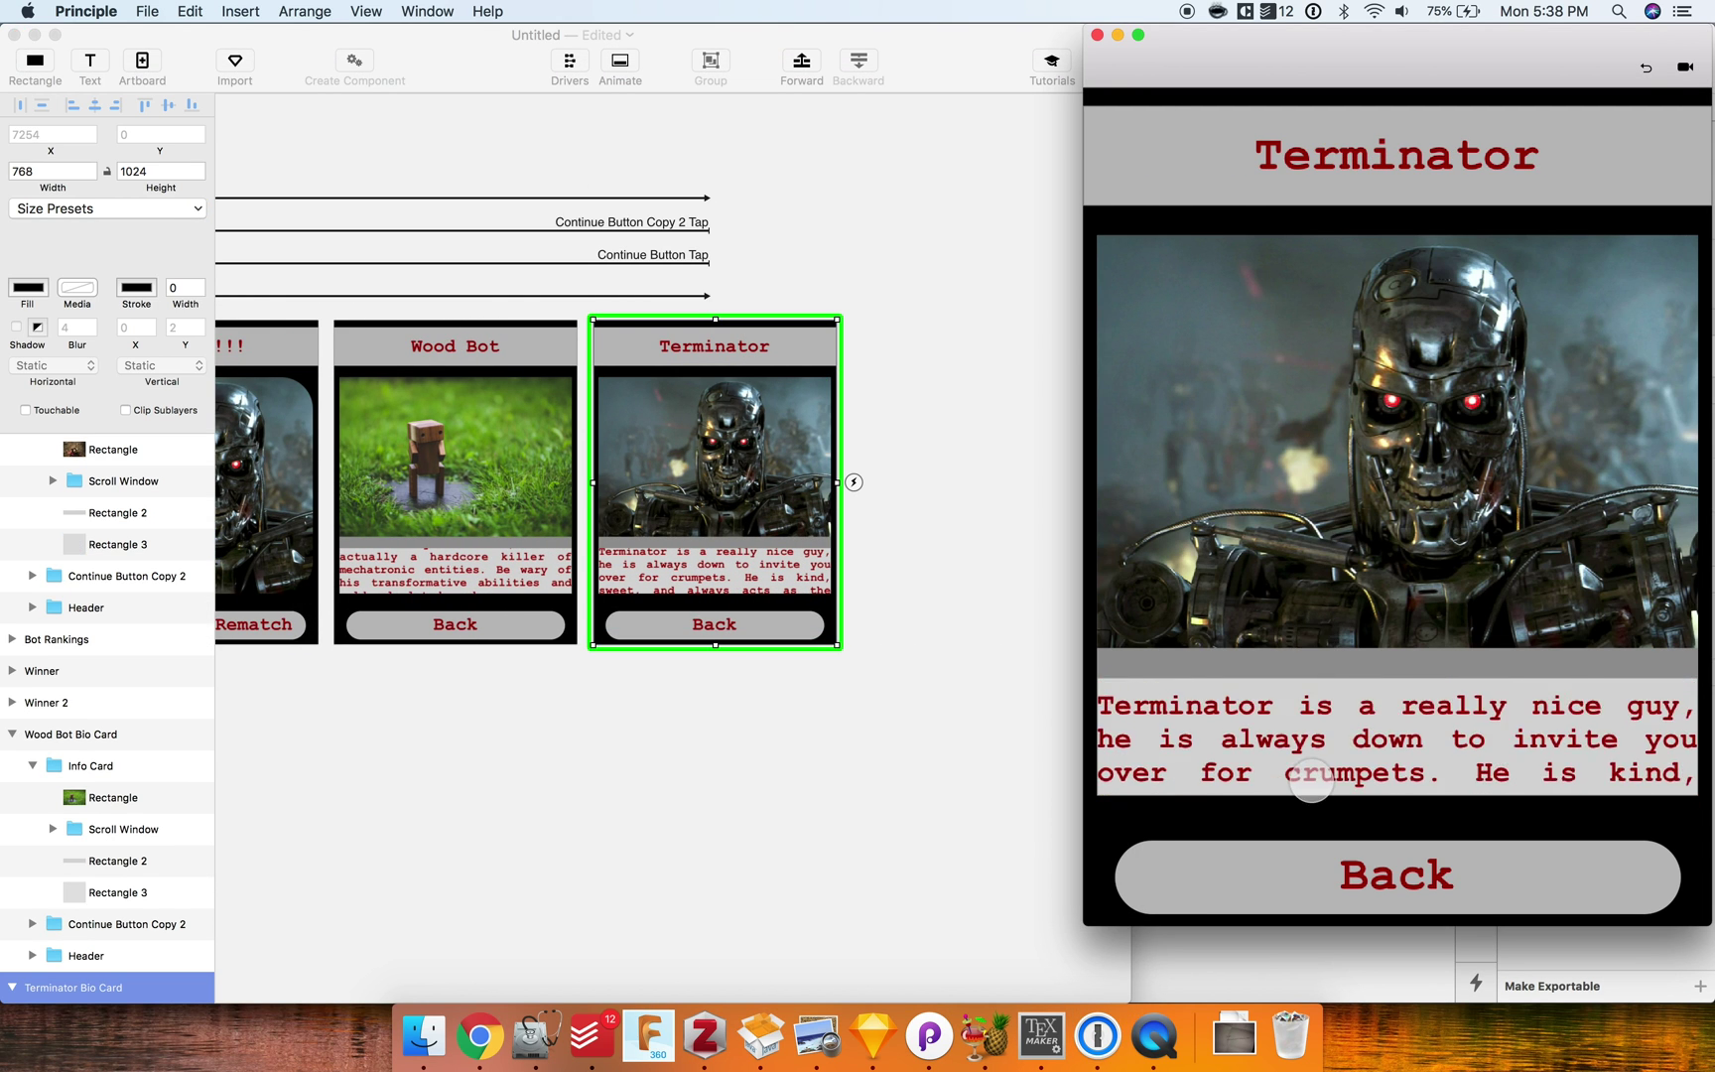
scroll(1315, 675, down, 4)
drag(1309, 680, 1306, 769)
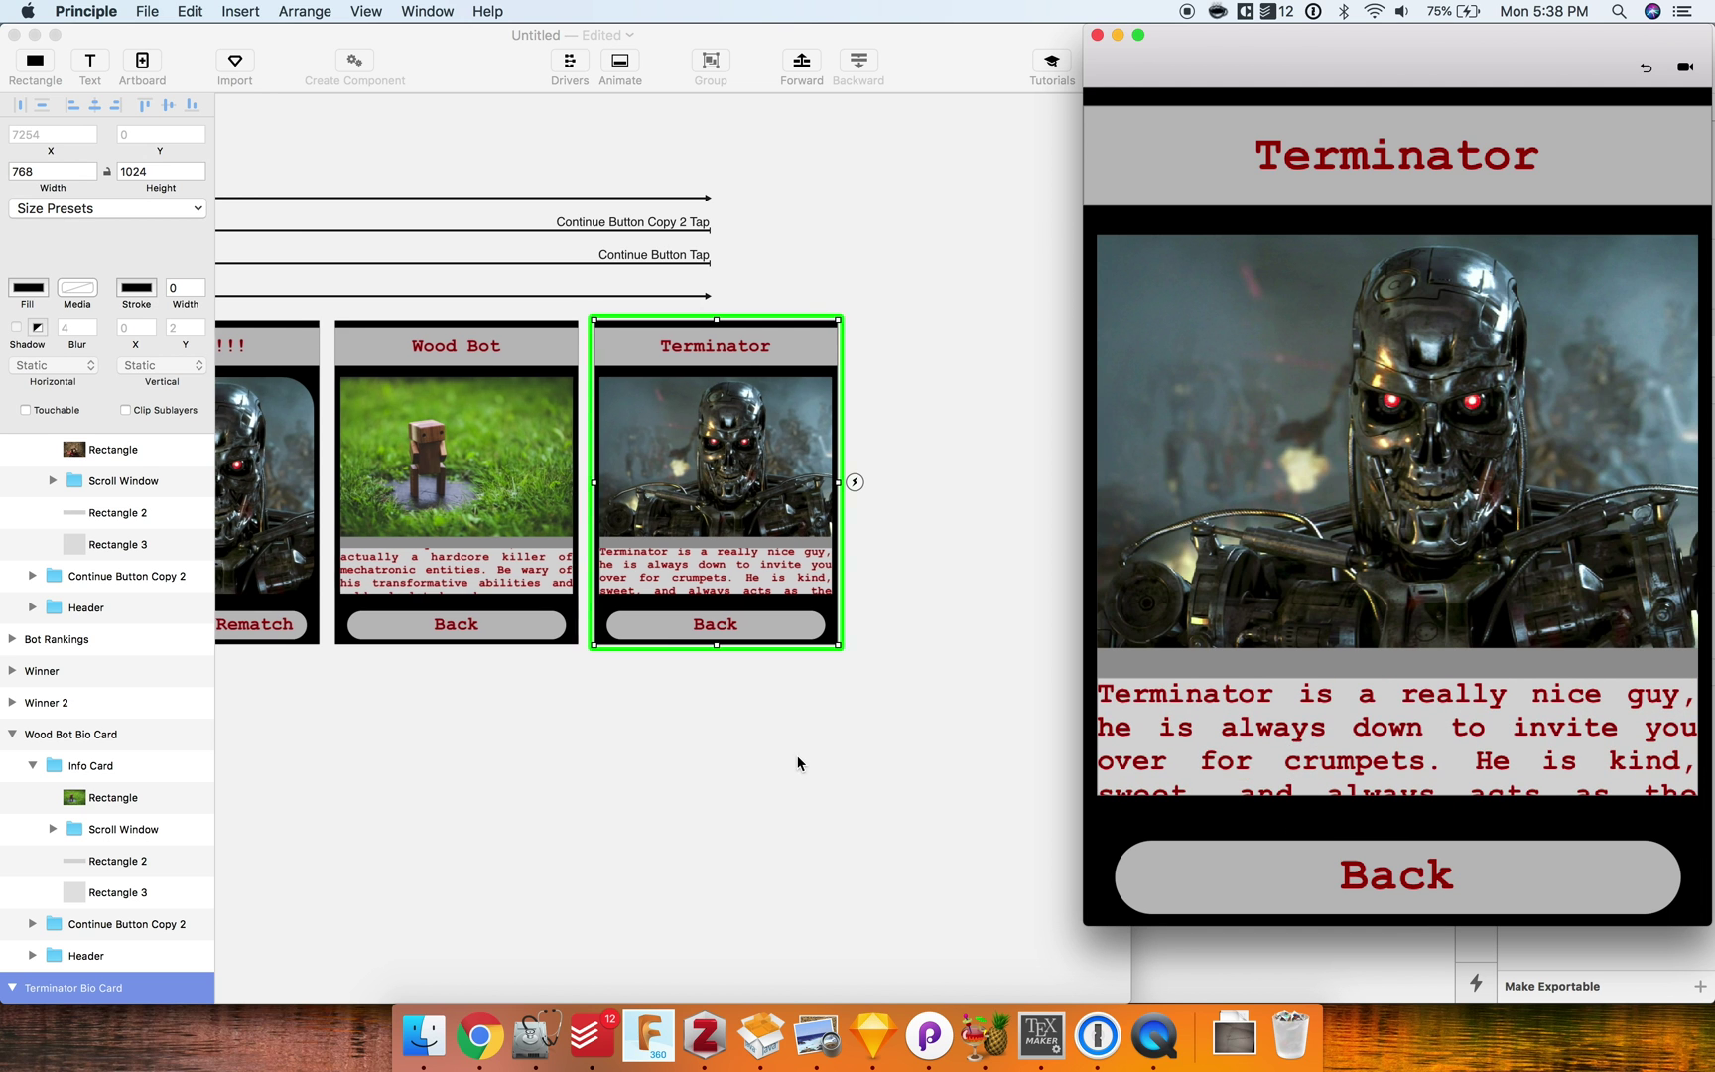
Step: Test the preview's navigation between the Bot Fighter 2.0 home screen, the Terminator bio card and the Bot Rankings screen
scroll(799, 763, right, 5)
scroll(798, 763, left, 10)
scroll(799, 763, right, 6)
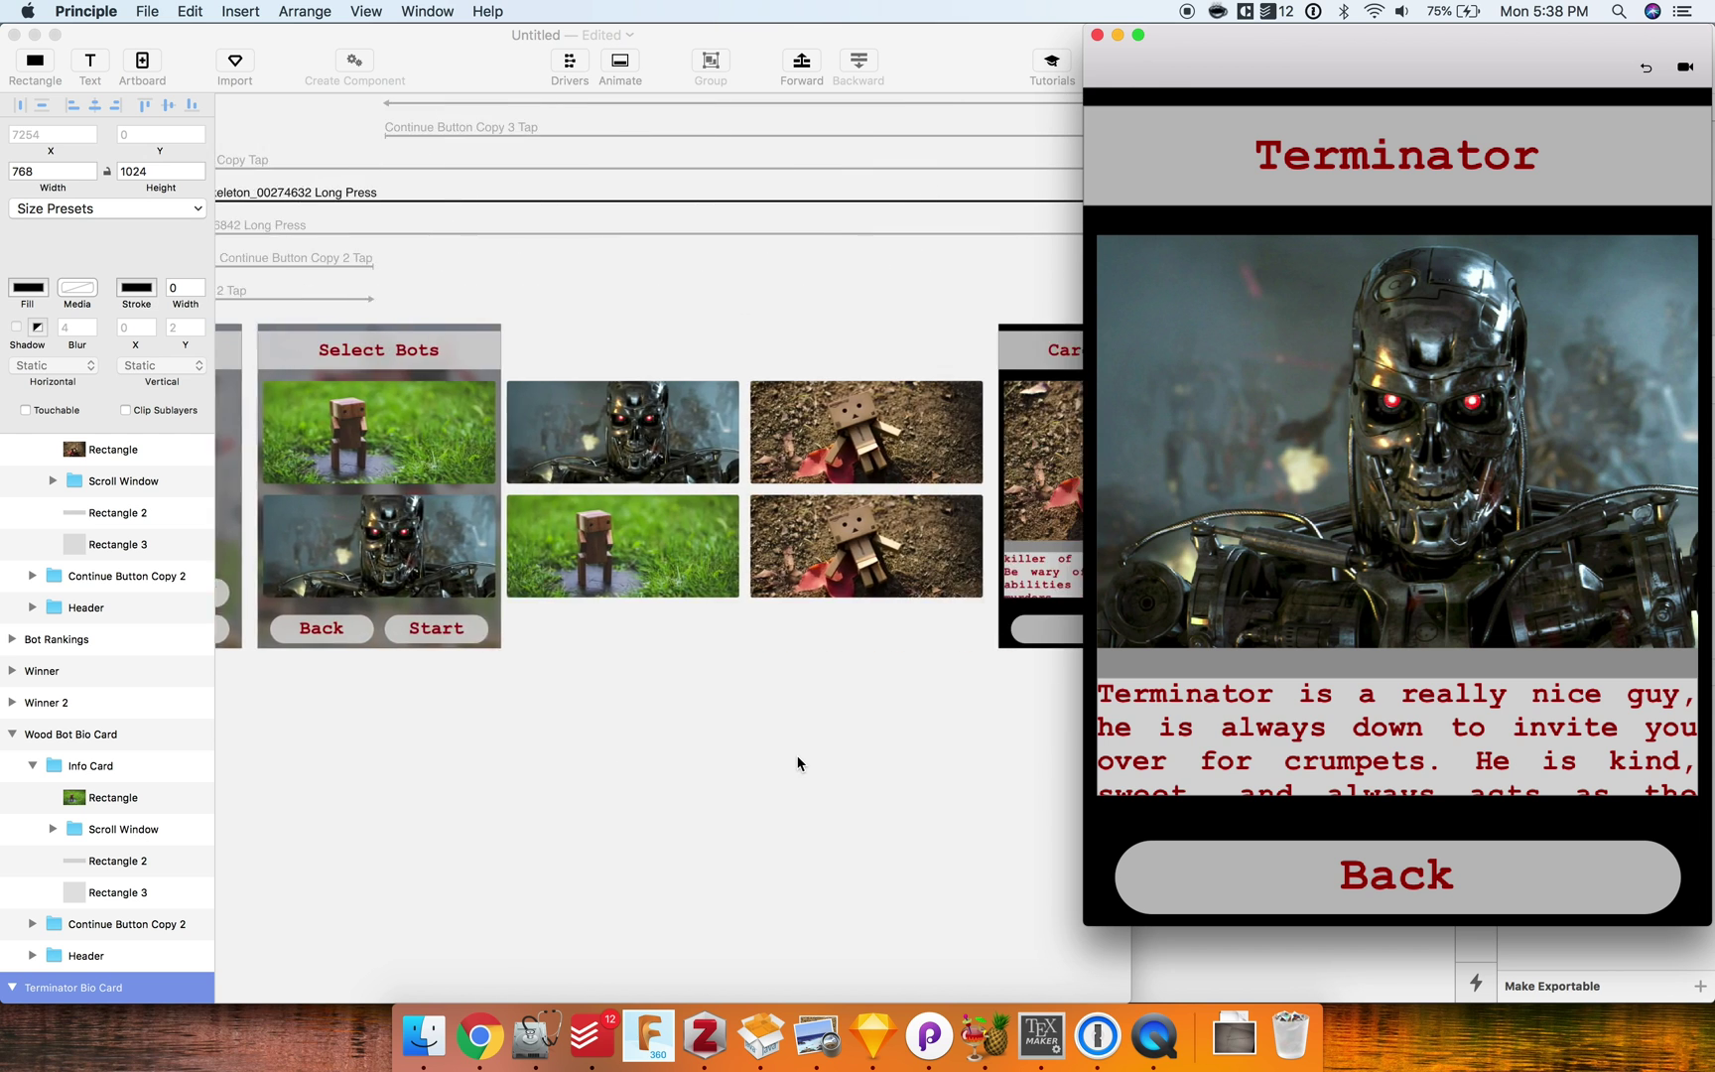
scroll(799, 763, left, 5)
scroll(799, 764, right, 6)
click(1295, 873)
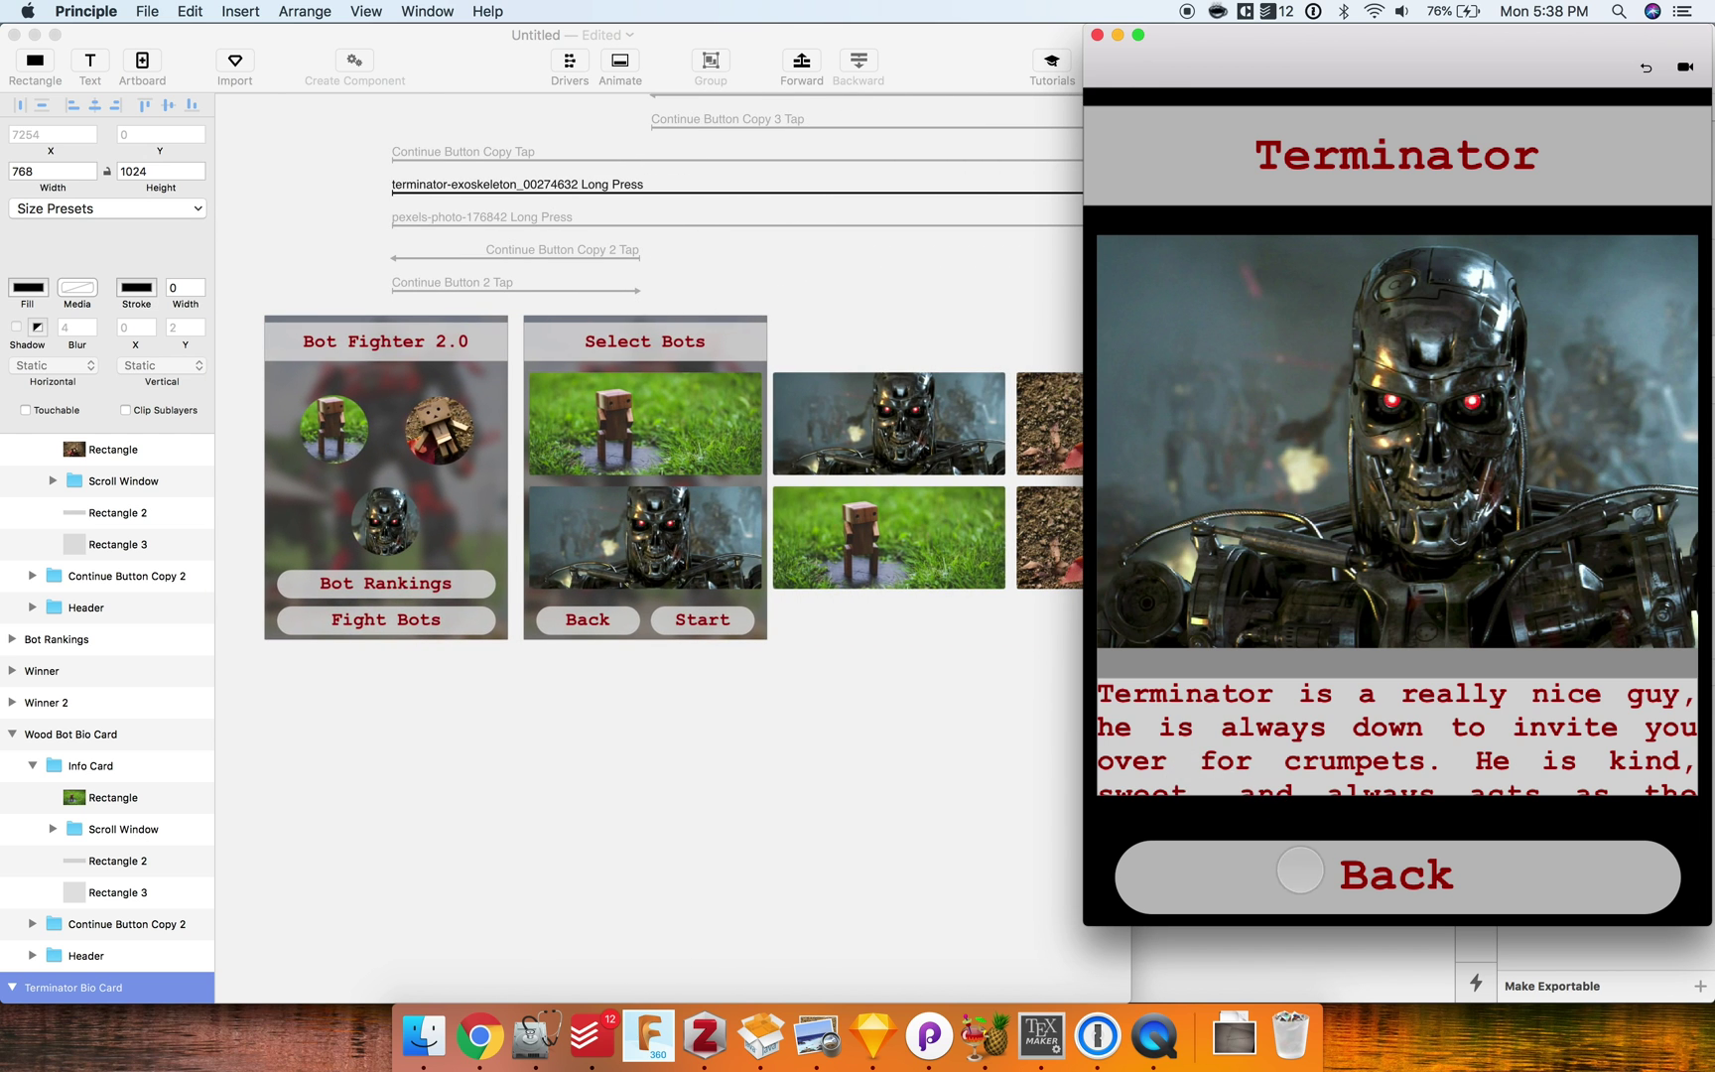
click(1328, 855)
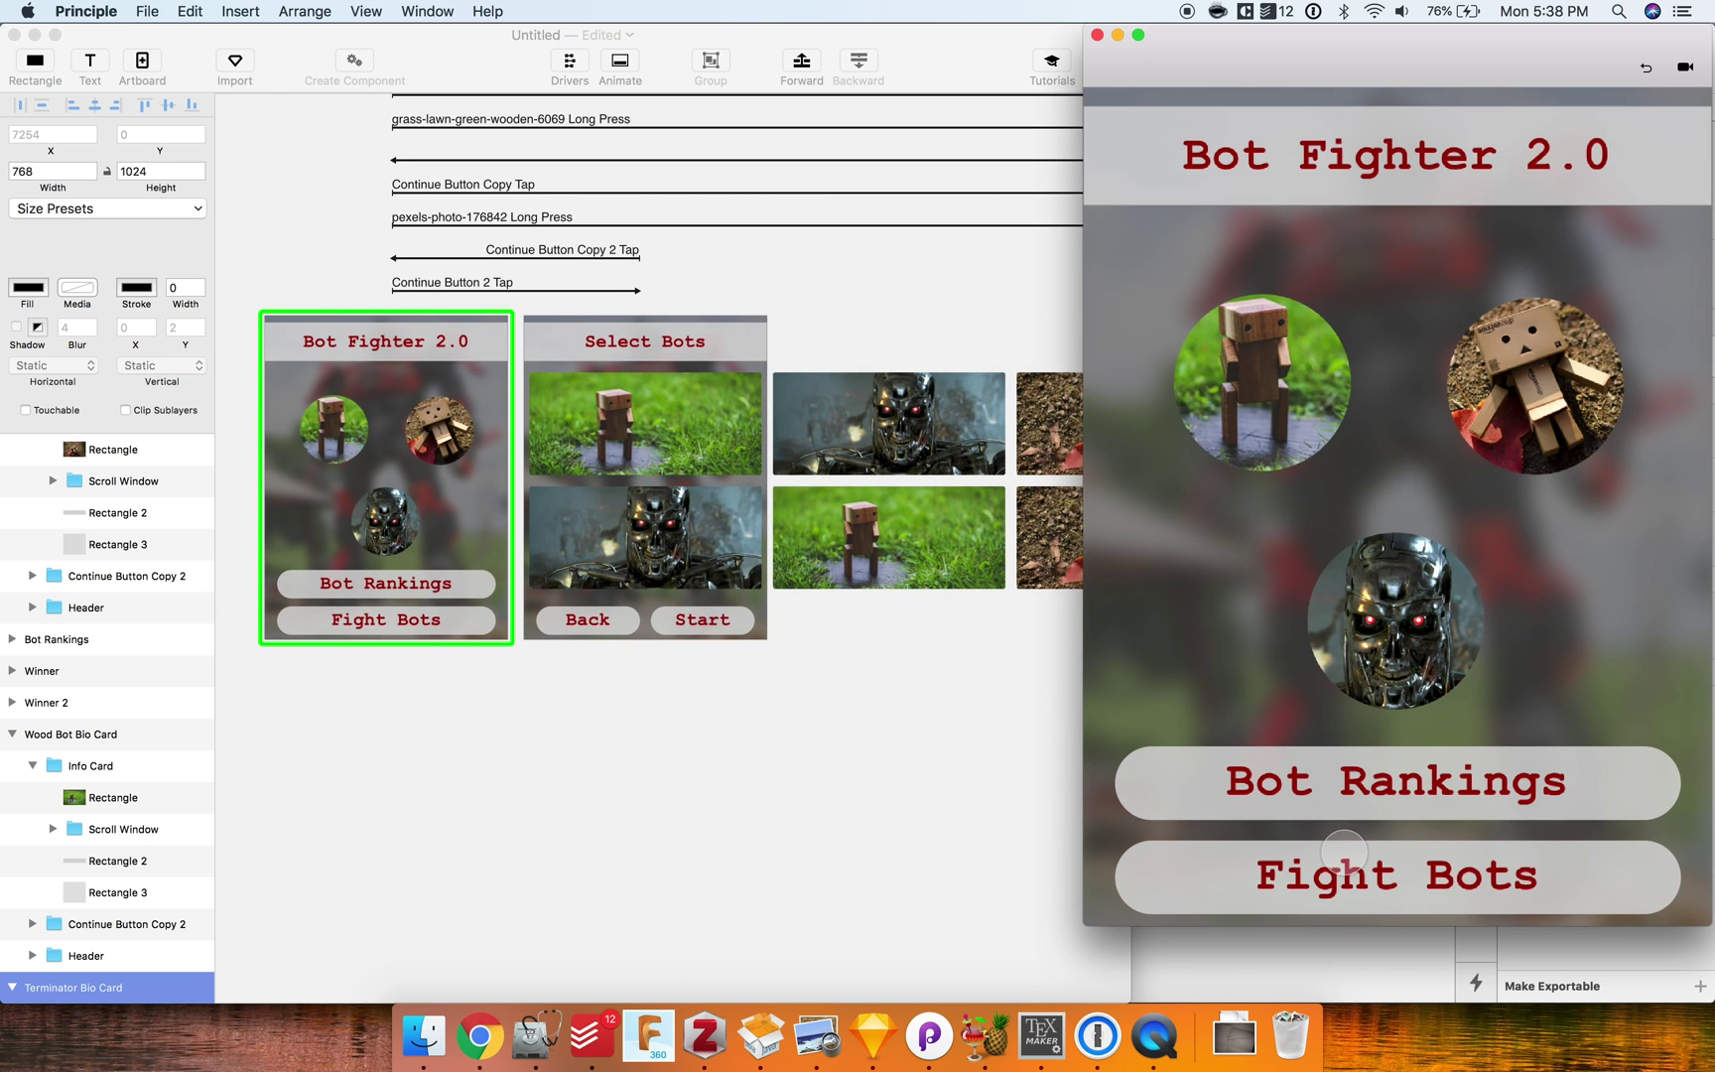
click(1357, 620)
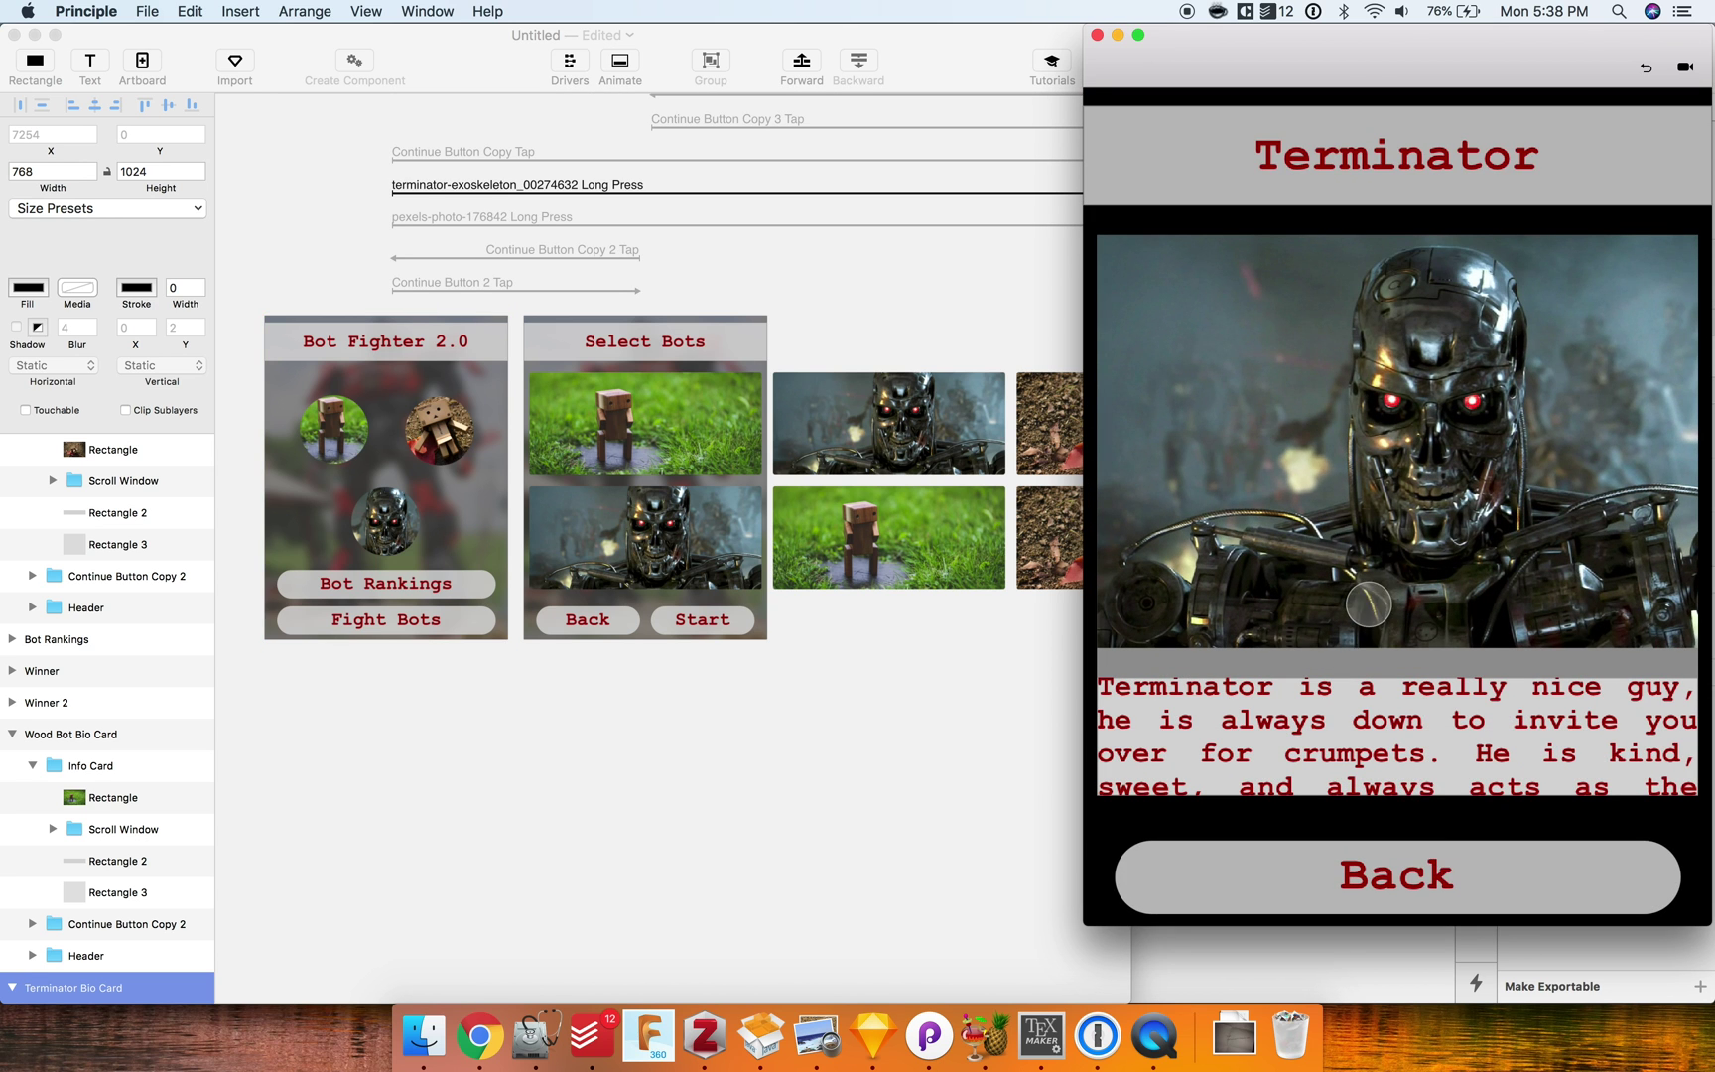
click(1412, 873)
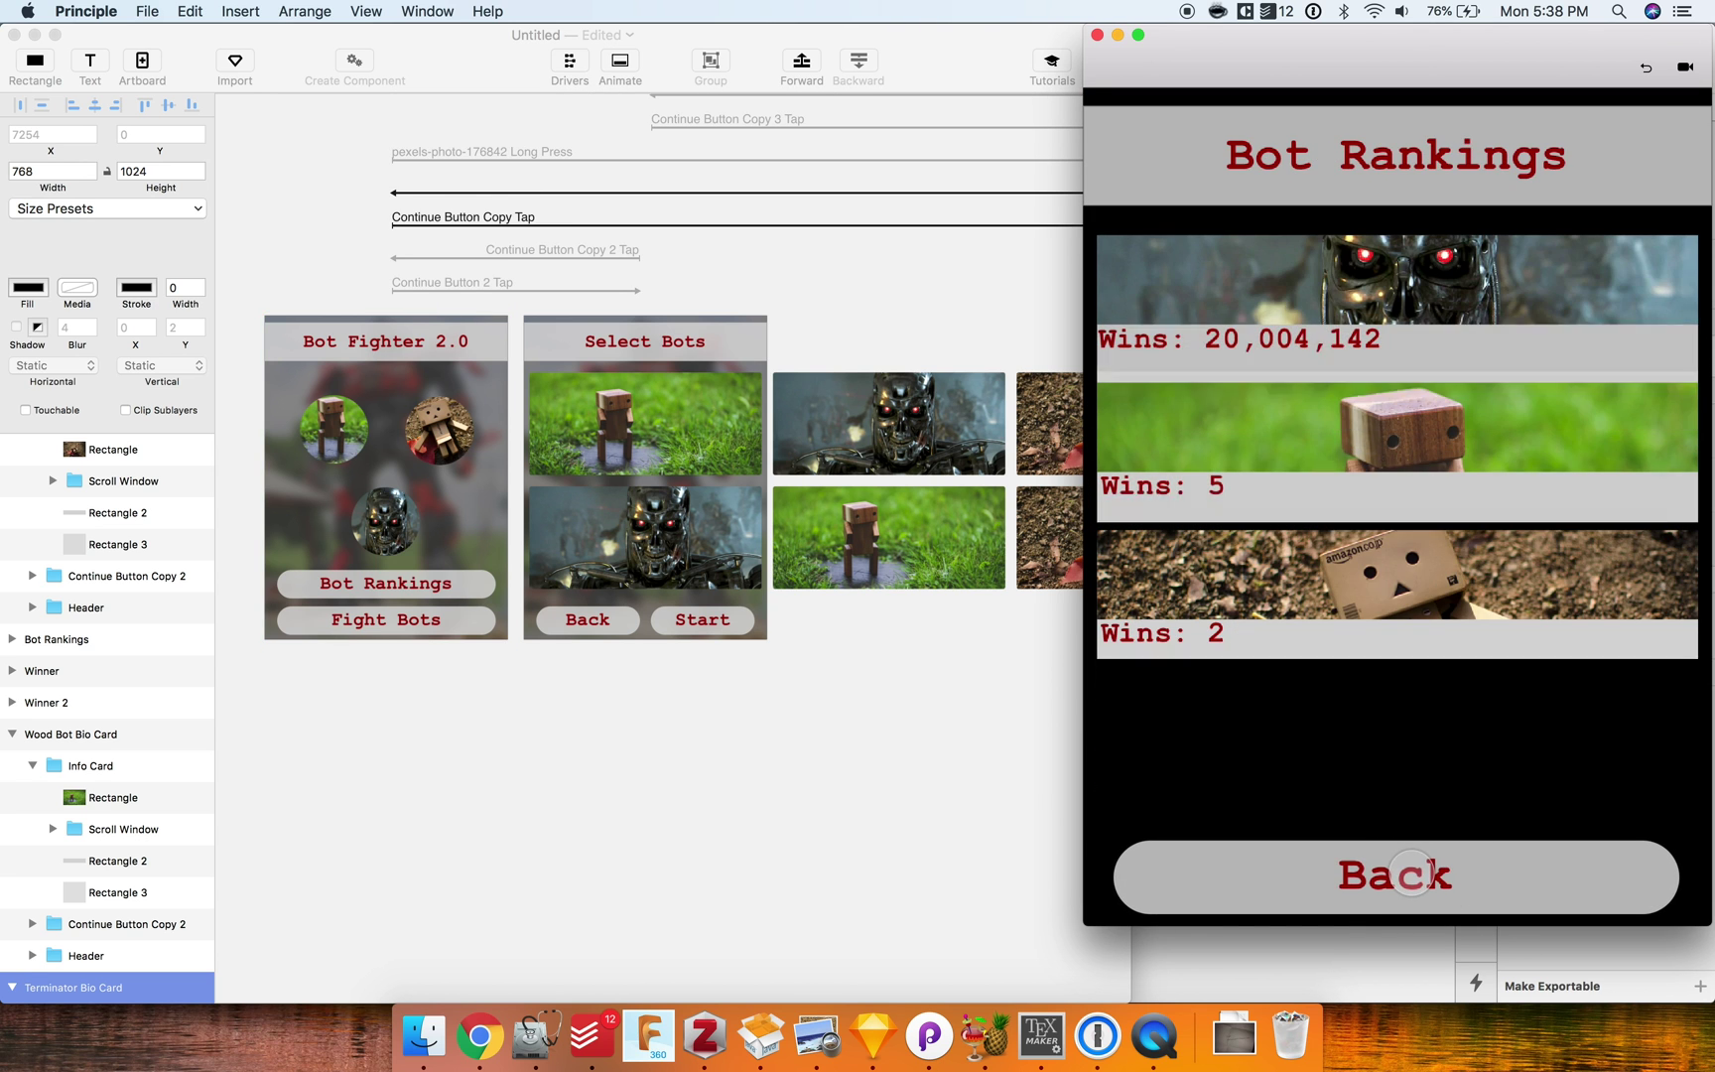
click(1400, 865)
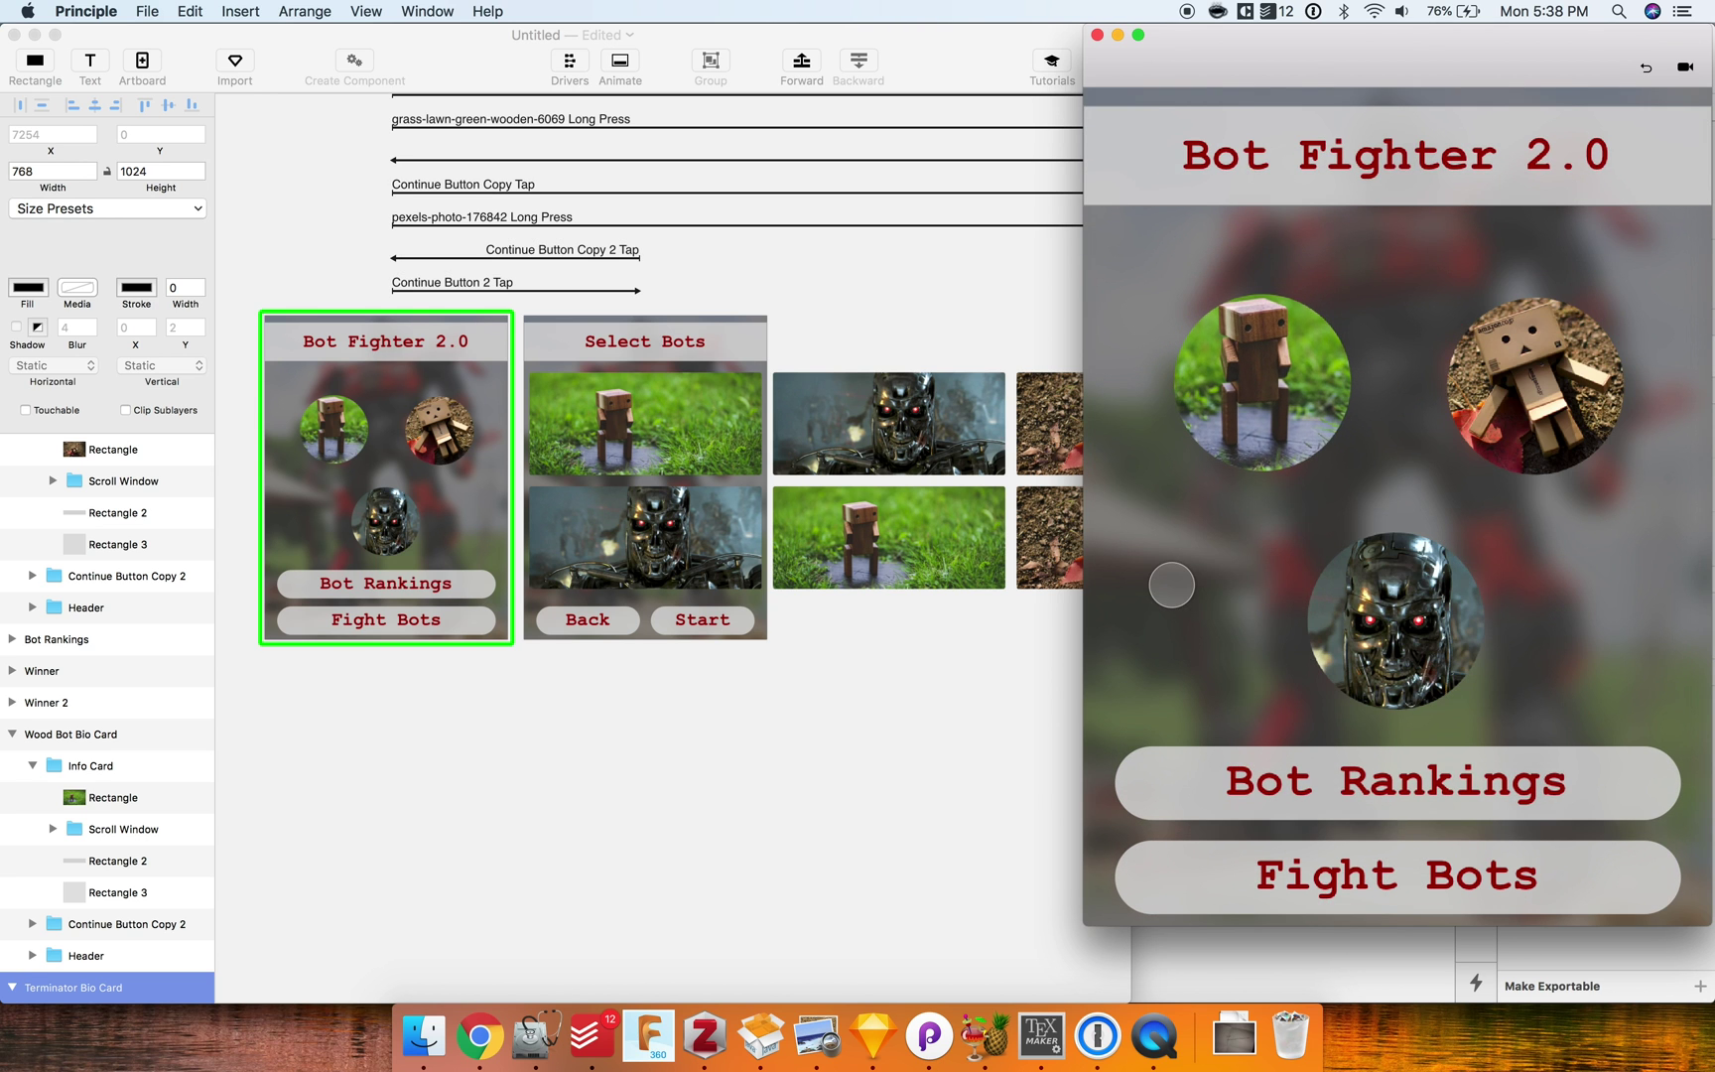